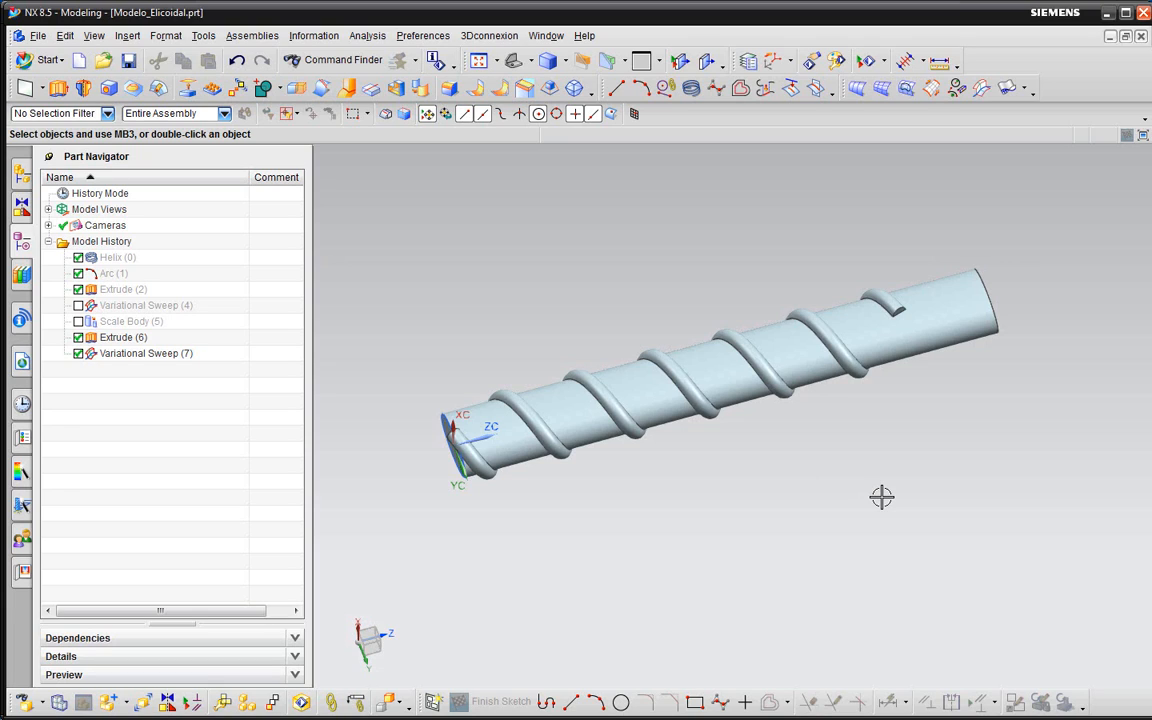
- Examine the cylinder and the helical sweep wrapped around it from several angles, highlighting each feature
mouse_move(879, 406)
middle_mouse_down()
mouse_move(650, 345)
mouse_move(673, 301)
mouse_move(665, 318)
middle_mouse_up()
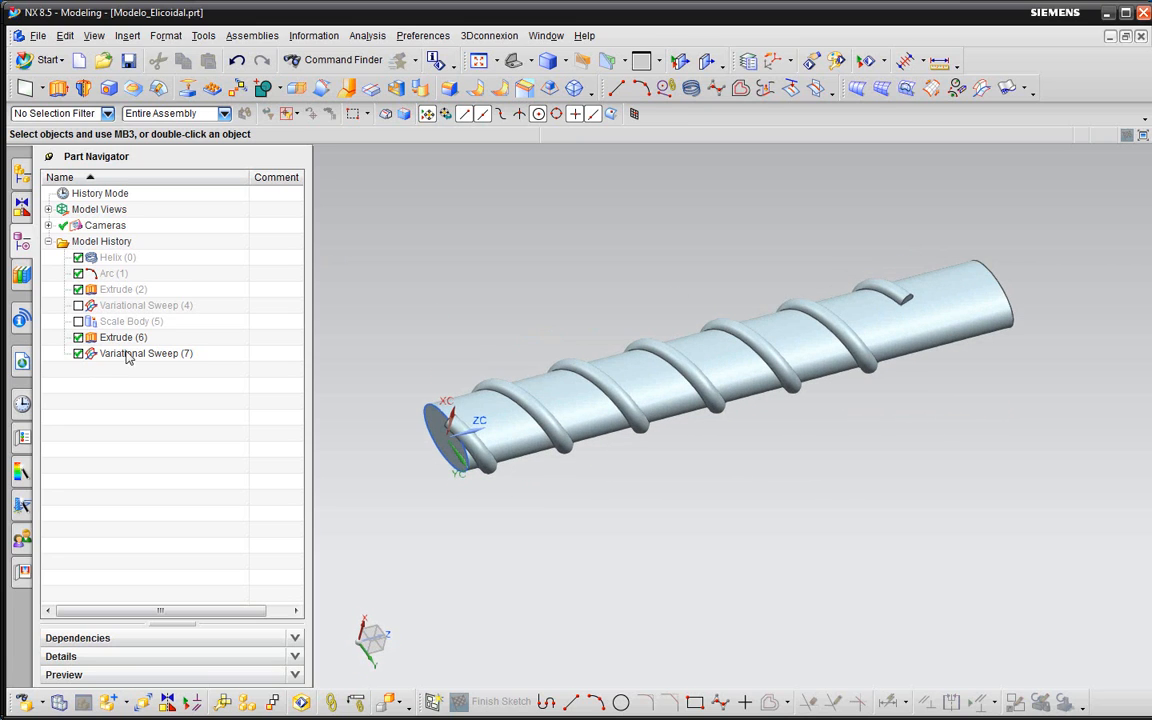
left_click(137, 354)
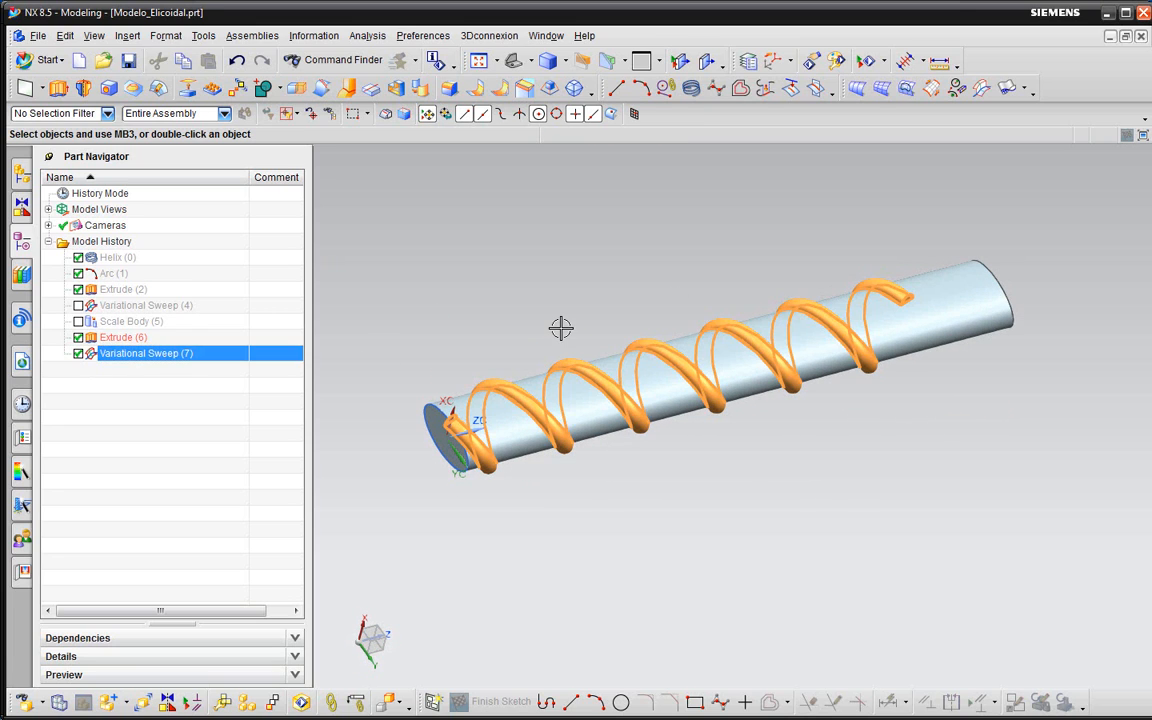
key("Escape")
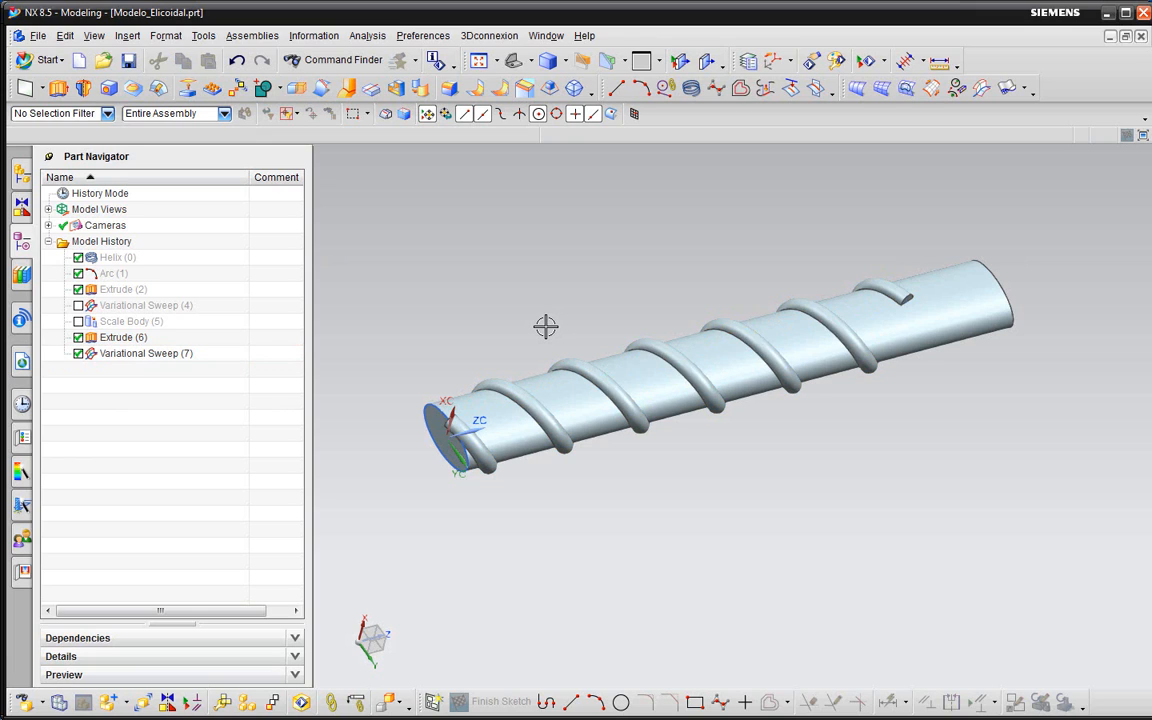
middle_click_drag(544, 322, 543, 319)
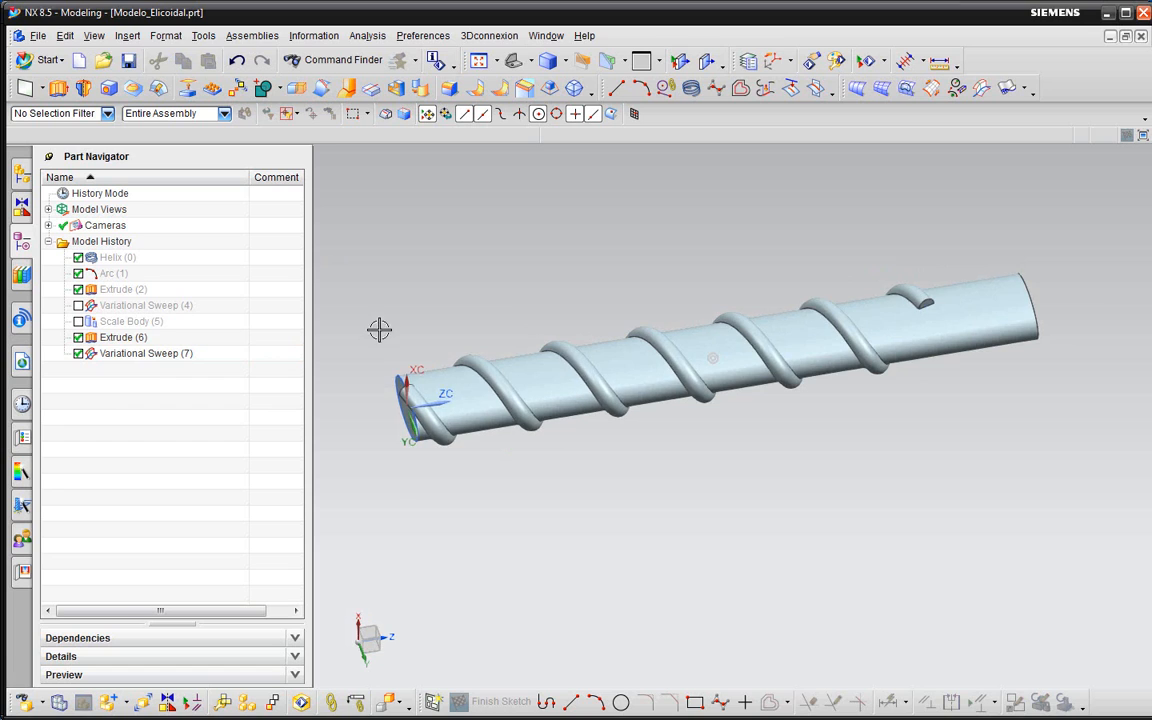
left_click(720, 368)
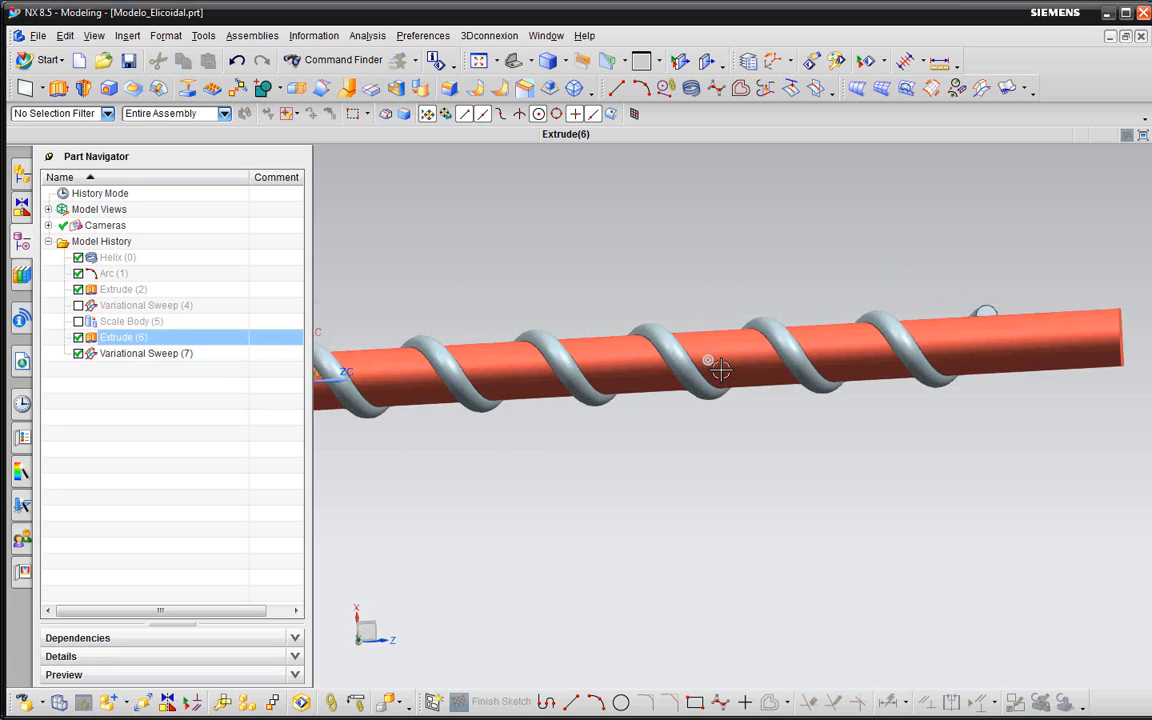
middle_click_drag(720, 370, 771, 385)
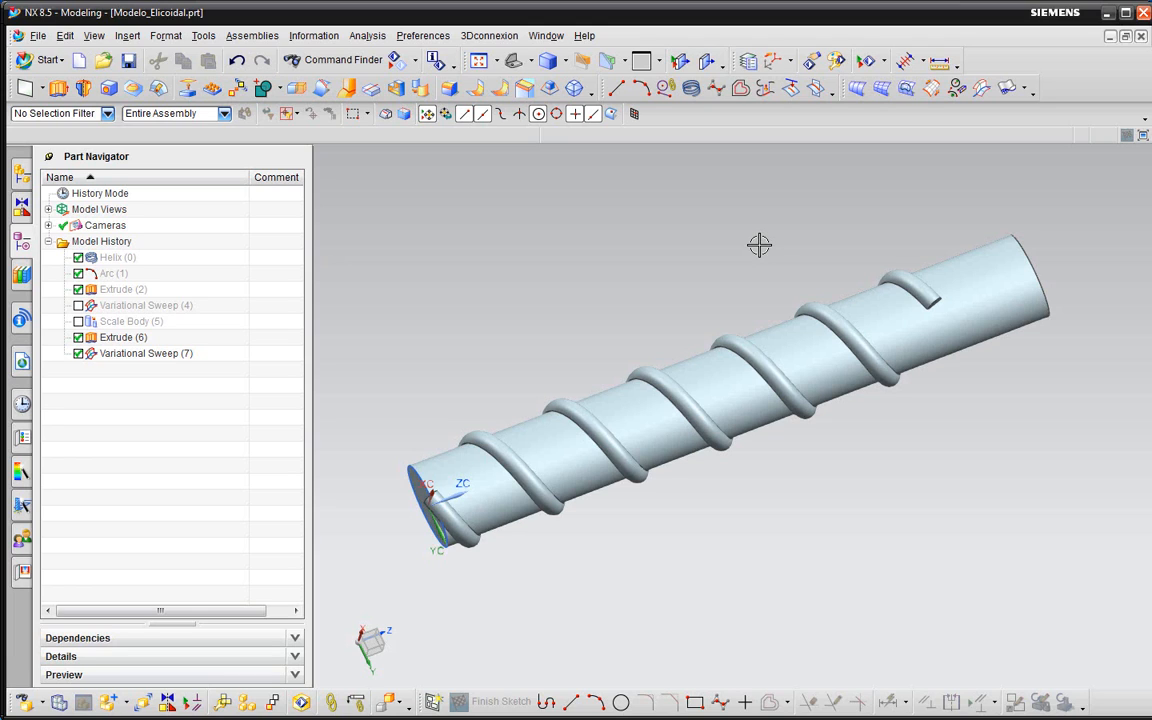
middle_click_drag(610, 325, 551, 330)
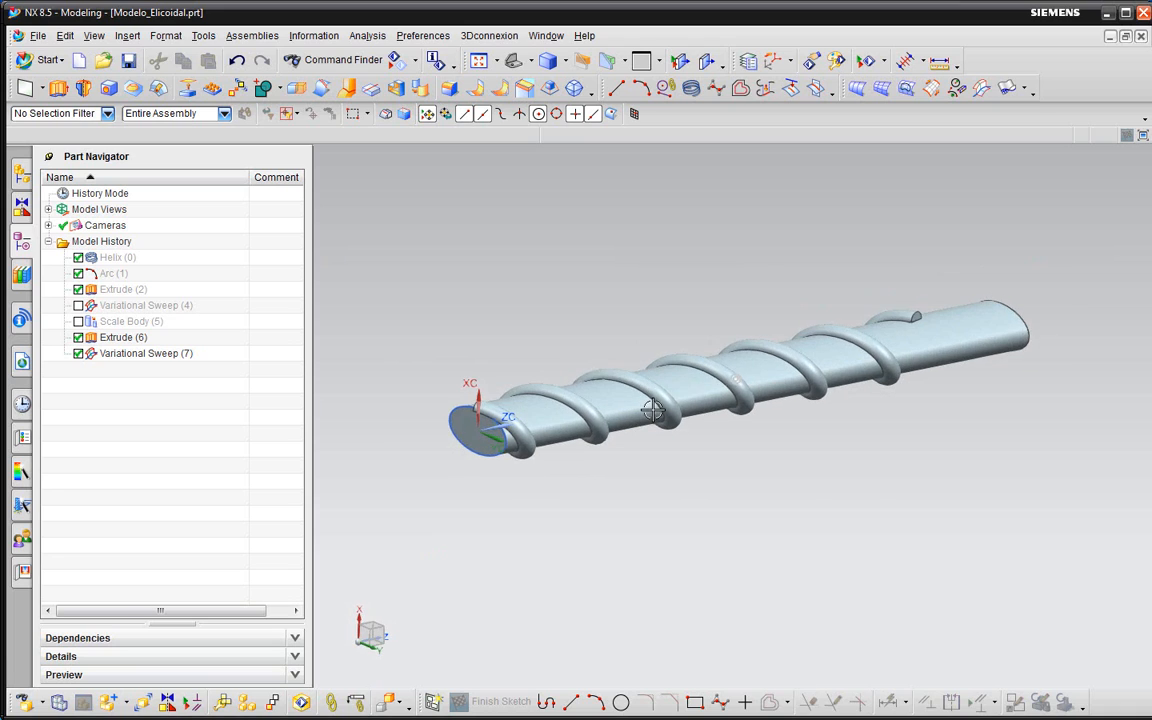
middle_click_drag(589, 368, 578, 371)
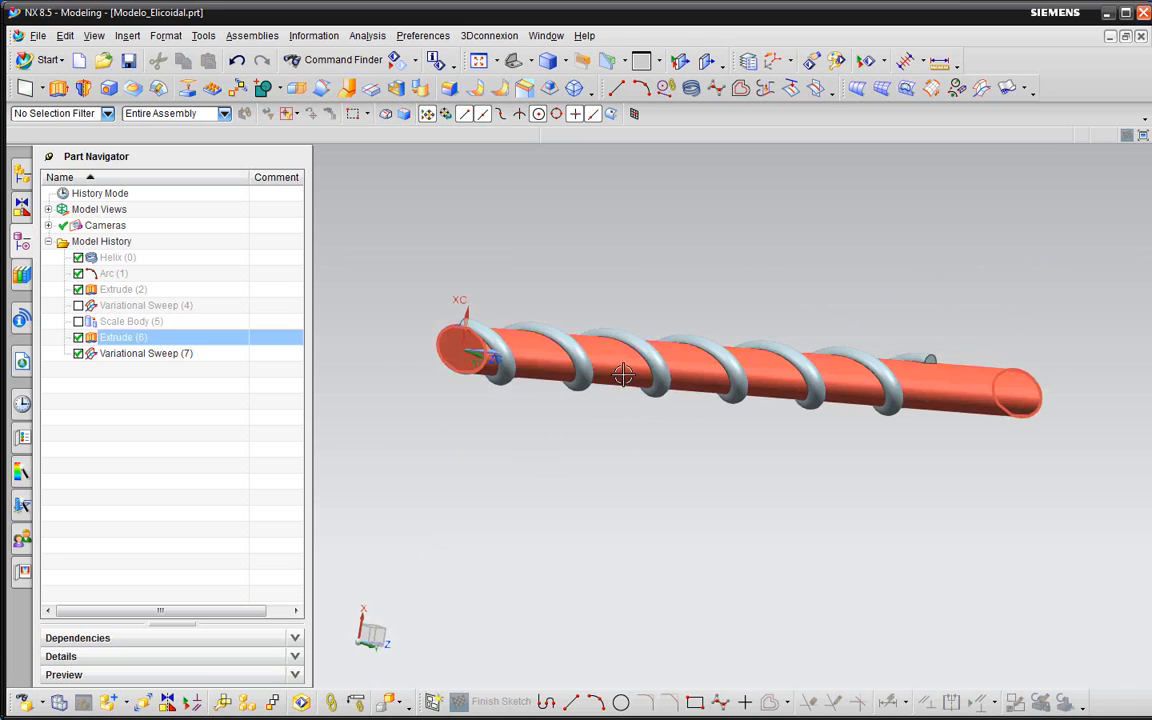
middle_click_drag(674, 440, 609, 393)
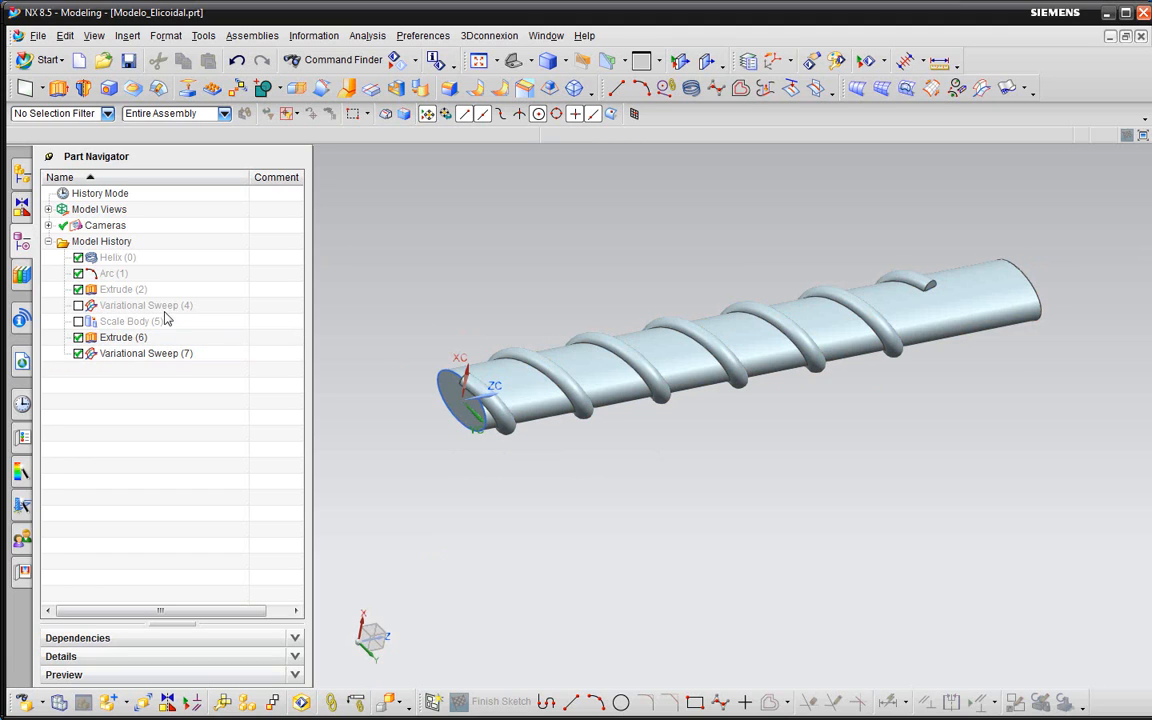
- Edit the base helix curve and set its end limit to 420 mm
left_click(117, 258)
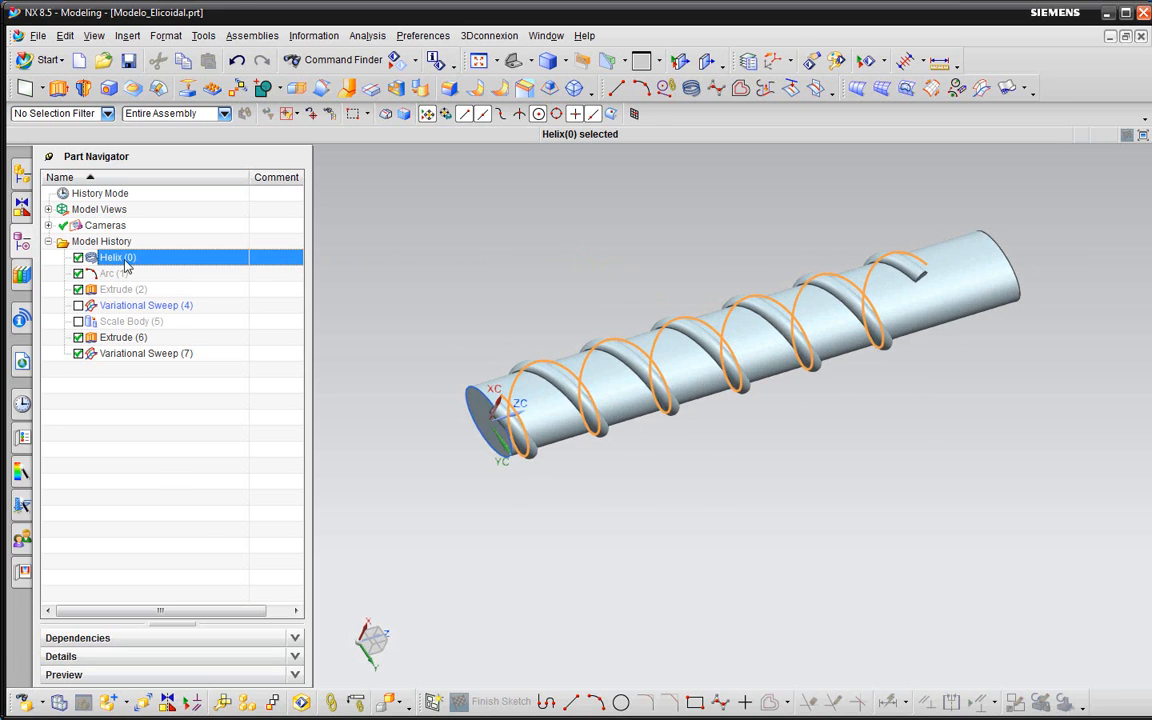
double_click(205, 258)
double_click(182, 490)
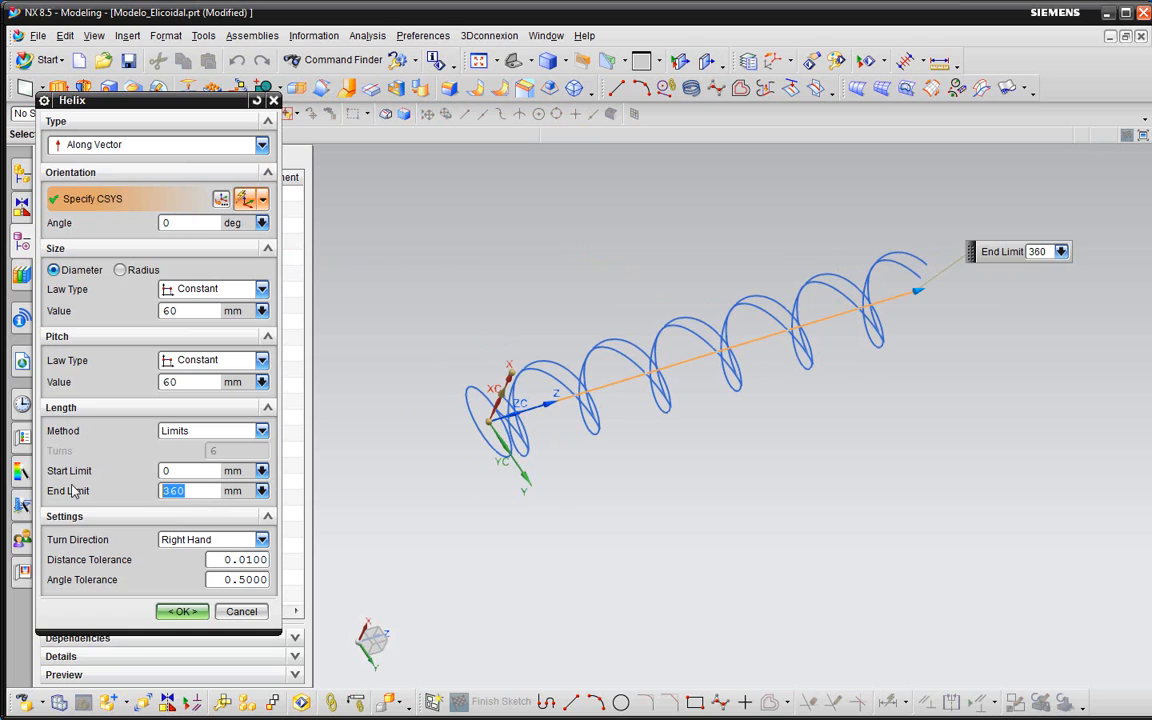
type("420")
left_click(182, 611)
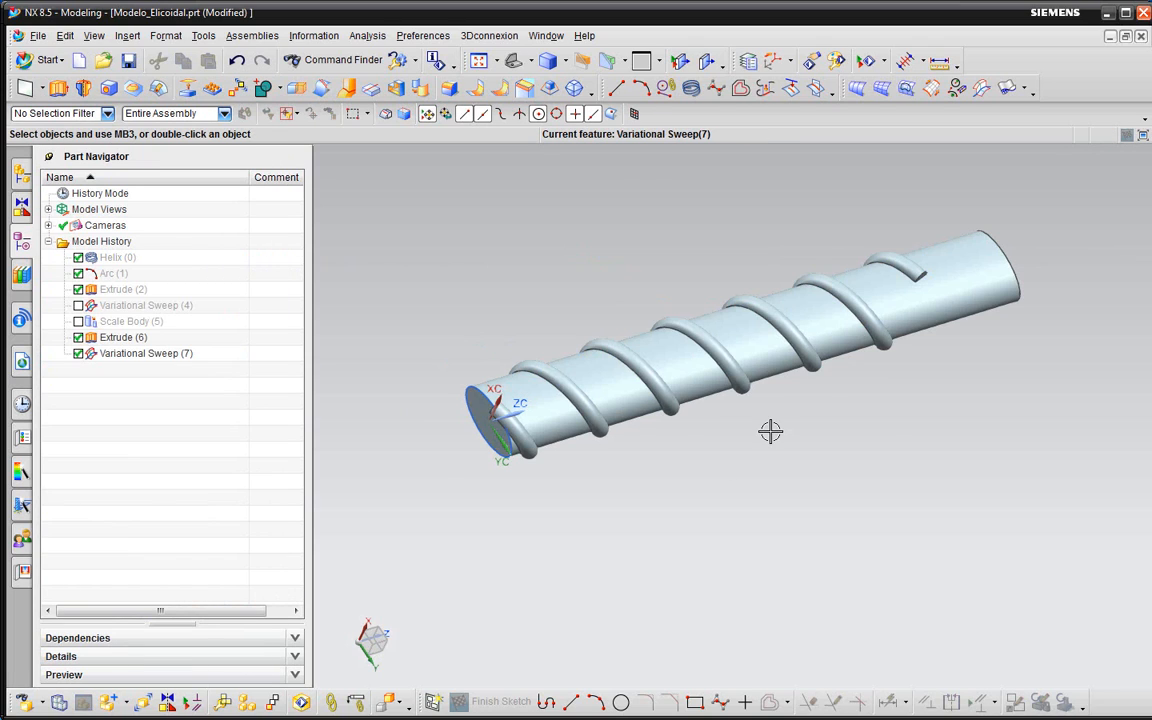
- Highlight the edited helix and examine its length against the cylinder and the swept coil
left_click(133, 258)
middle_click_drag(1131, 283, 1070, 318)
middle_click_drag(968, 353, 928, 307)
scroll(928, 307, "up", 1)
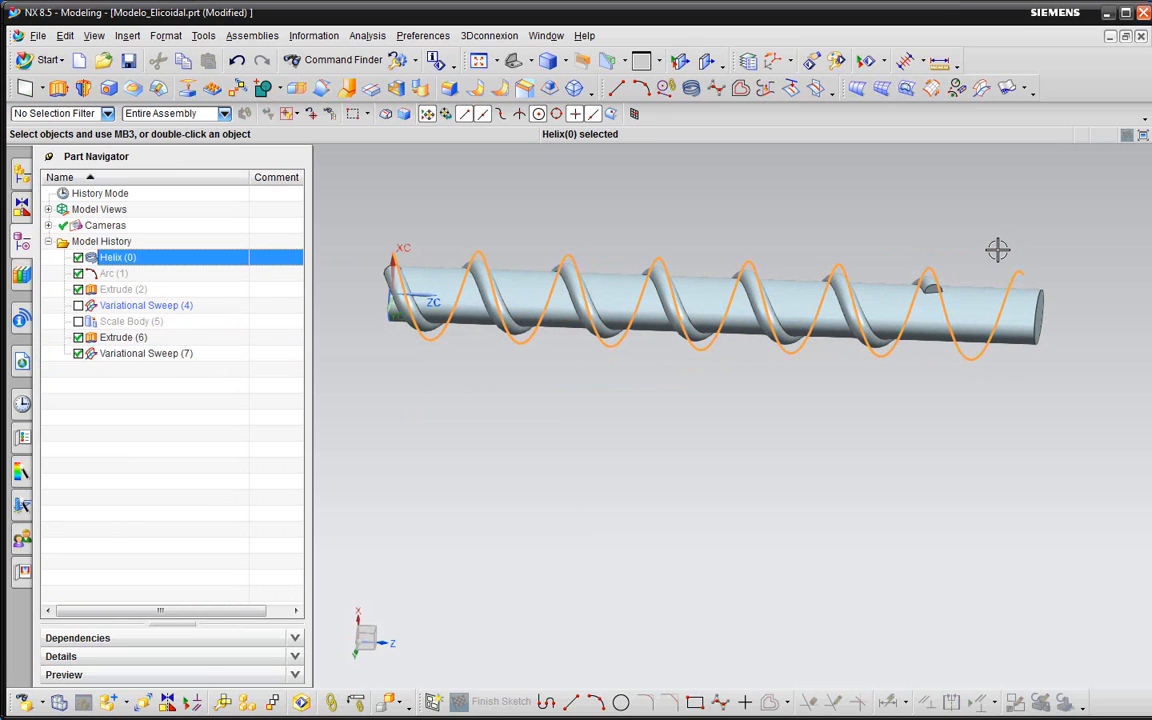
middle_click_drag(997, 249, 828, 393)
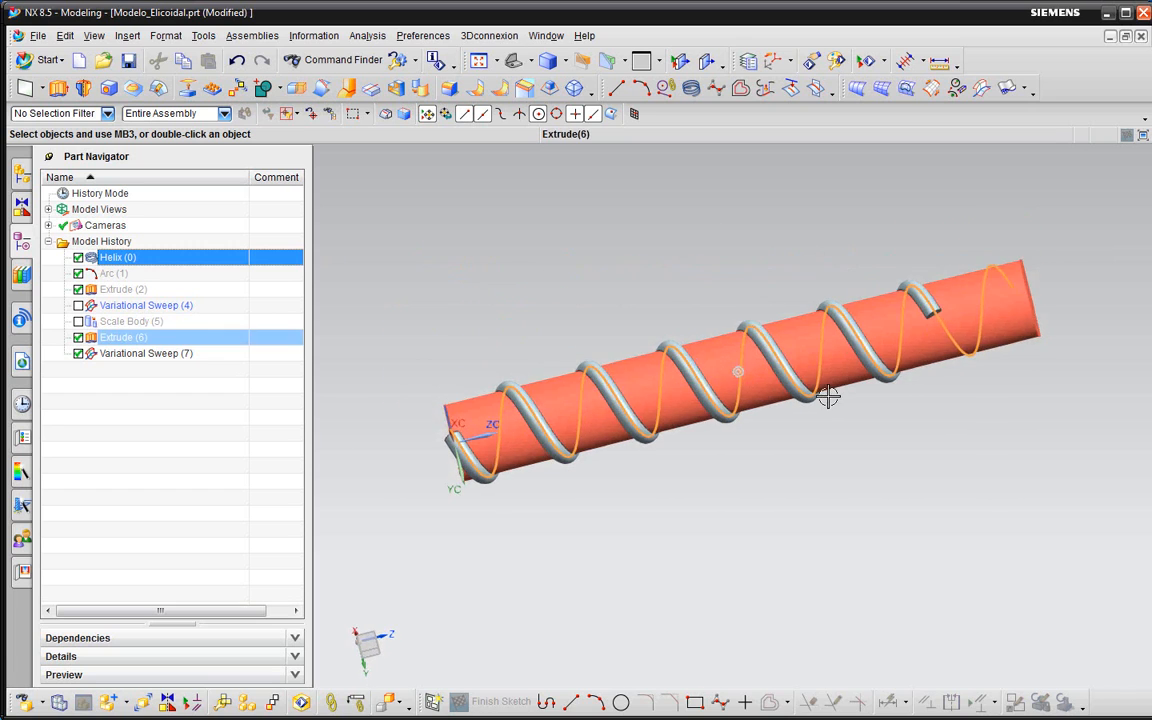
key("Escape")
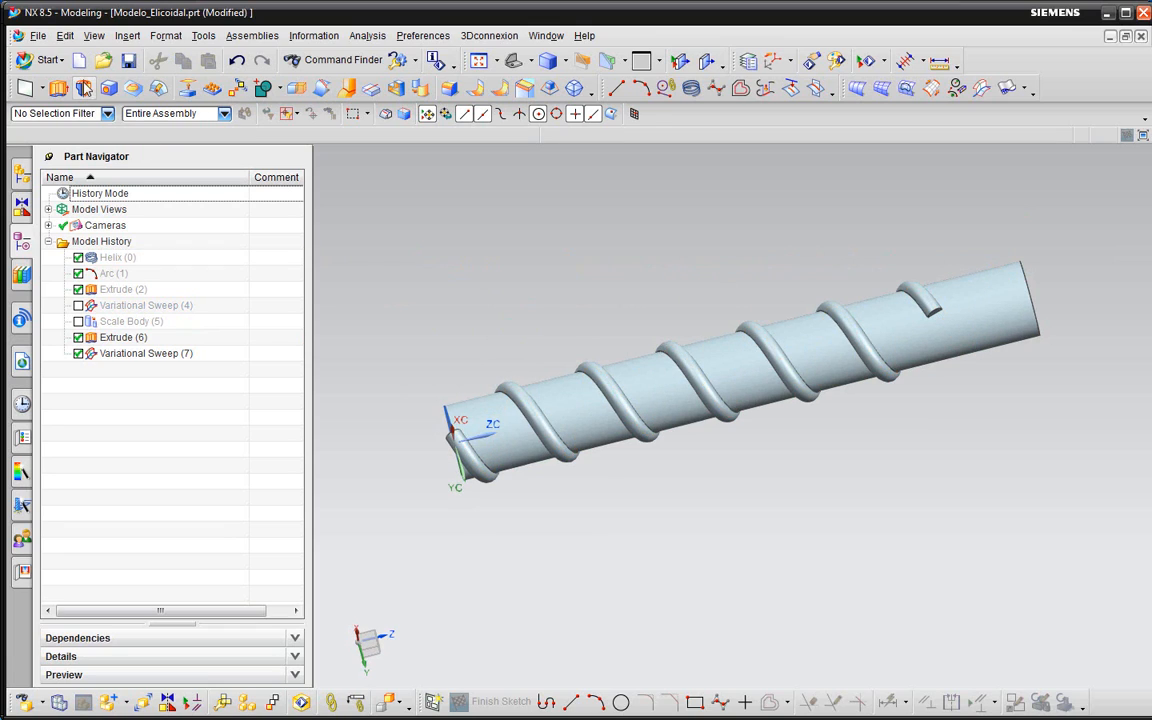
- Create a new part named model1.prt from the Modelamento template in millimetres
left_click(79, 60)
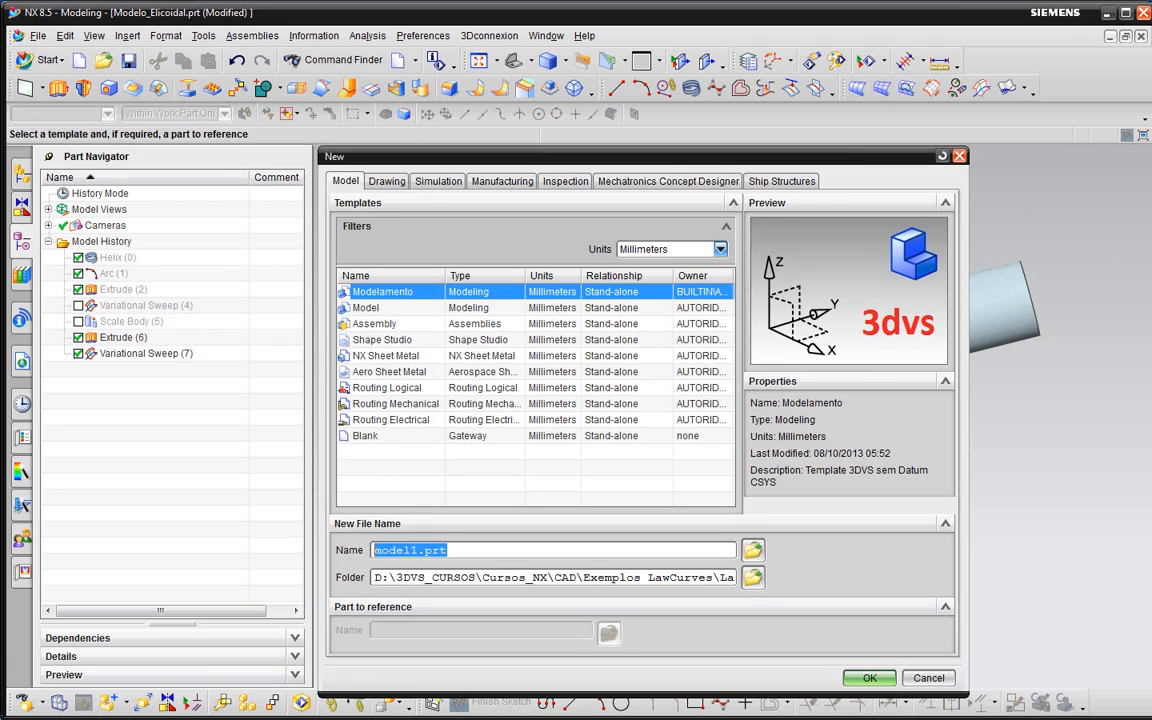
left_click(869, 678)
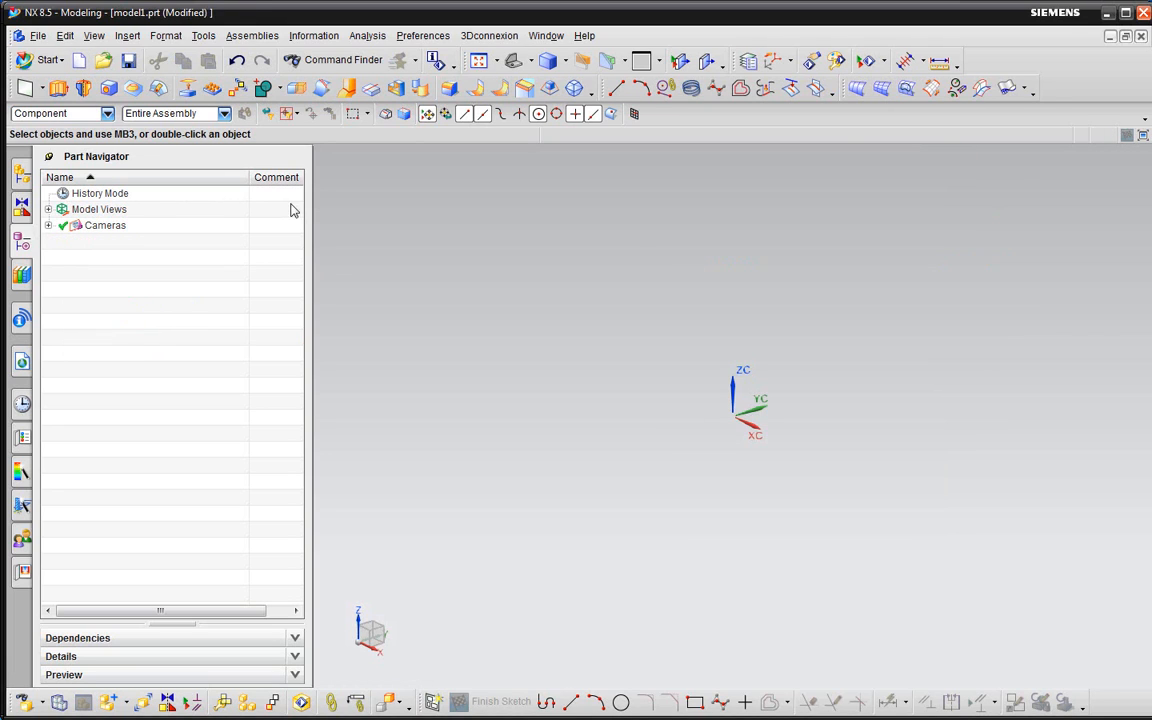
scroll(830, 431, "up", 1)
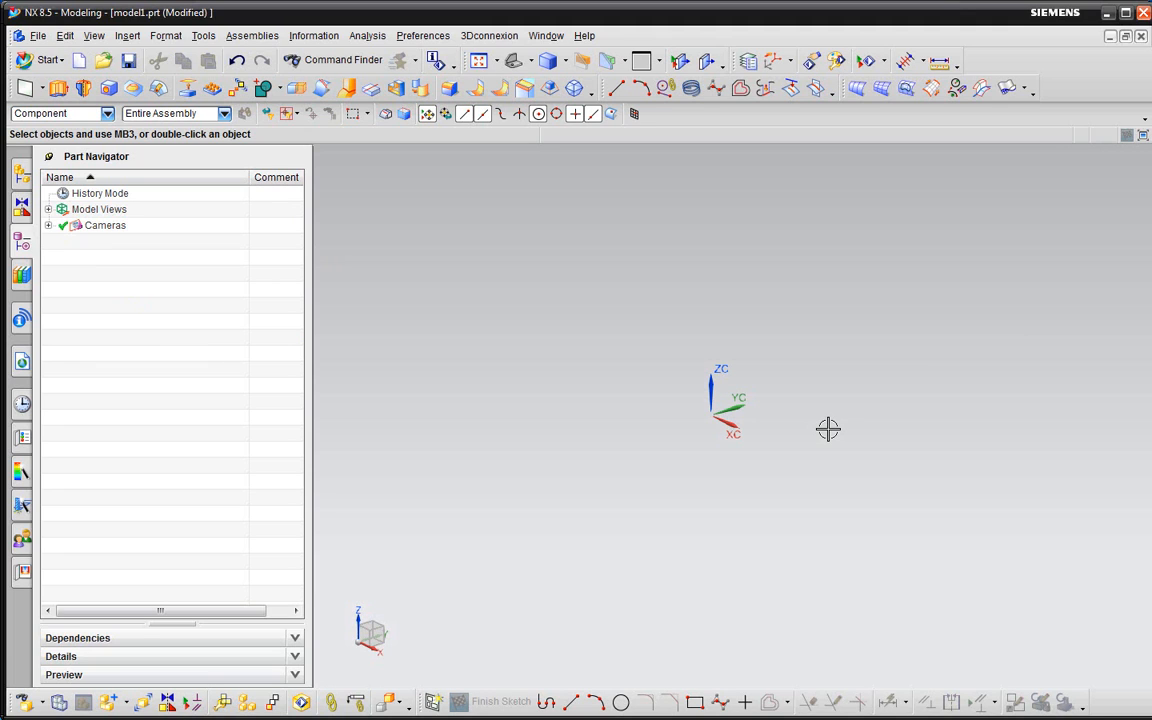
- Examine the X, Y and Z law settings of the Law Curve command, then leave it without creating a curve
left_click(127, 36)
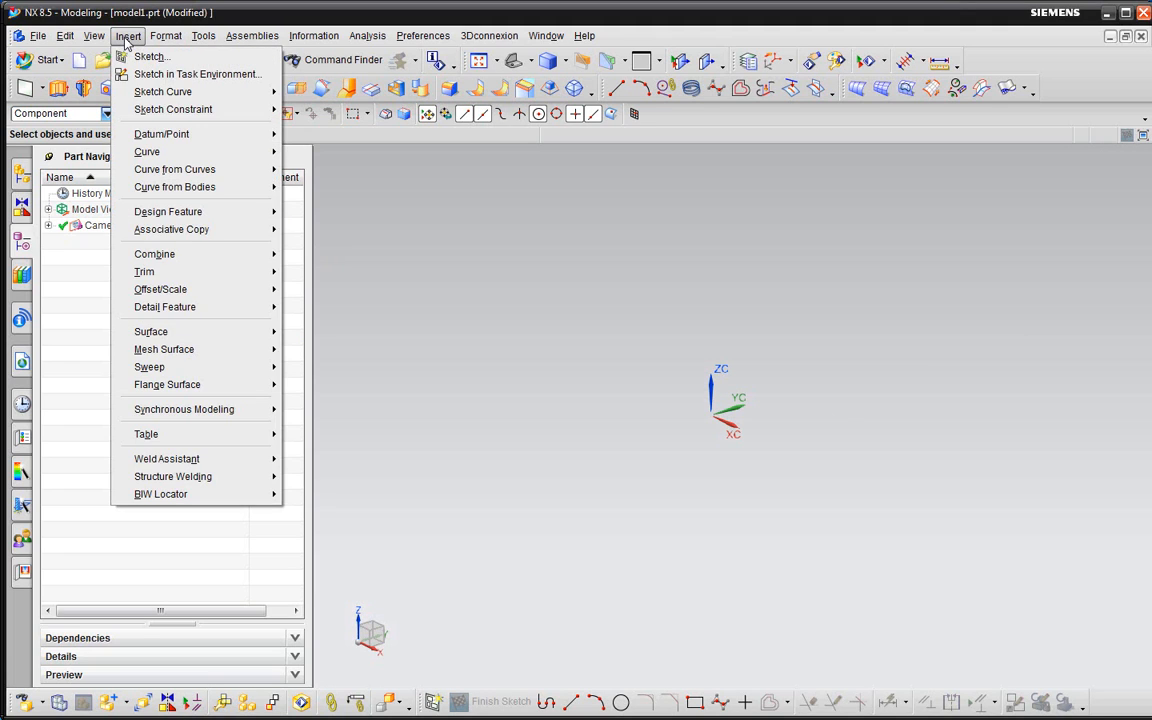
mouse_move(160, 152)
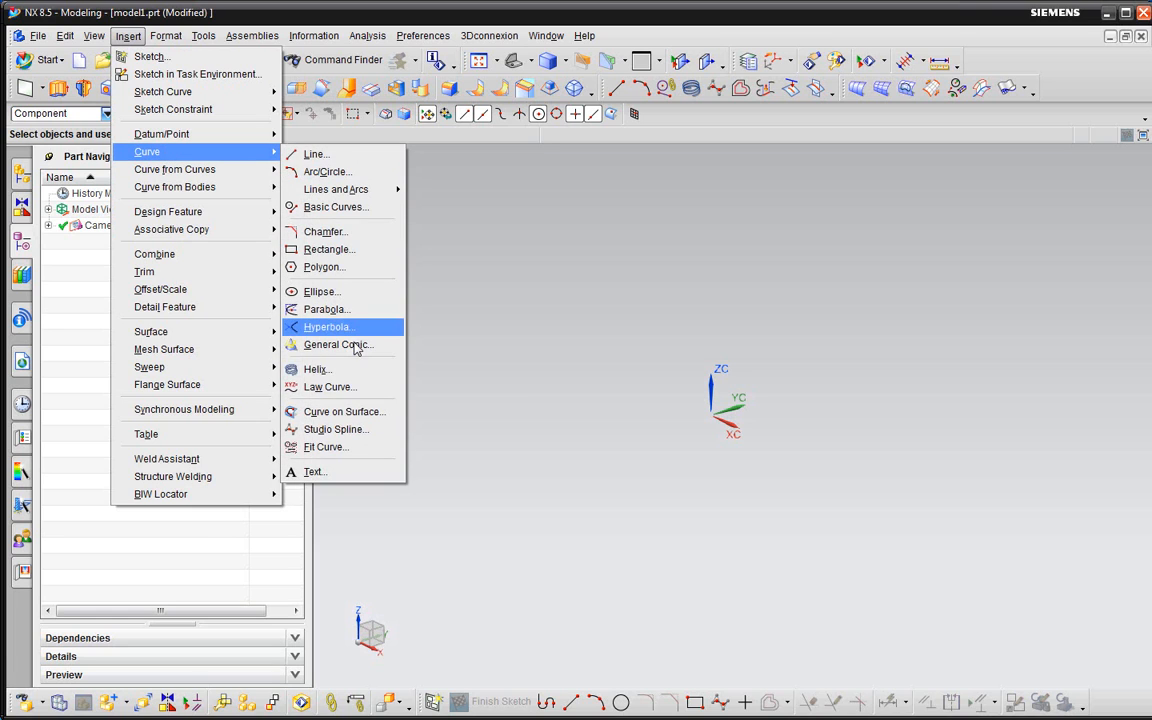
left_click(330, 387)
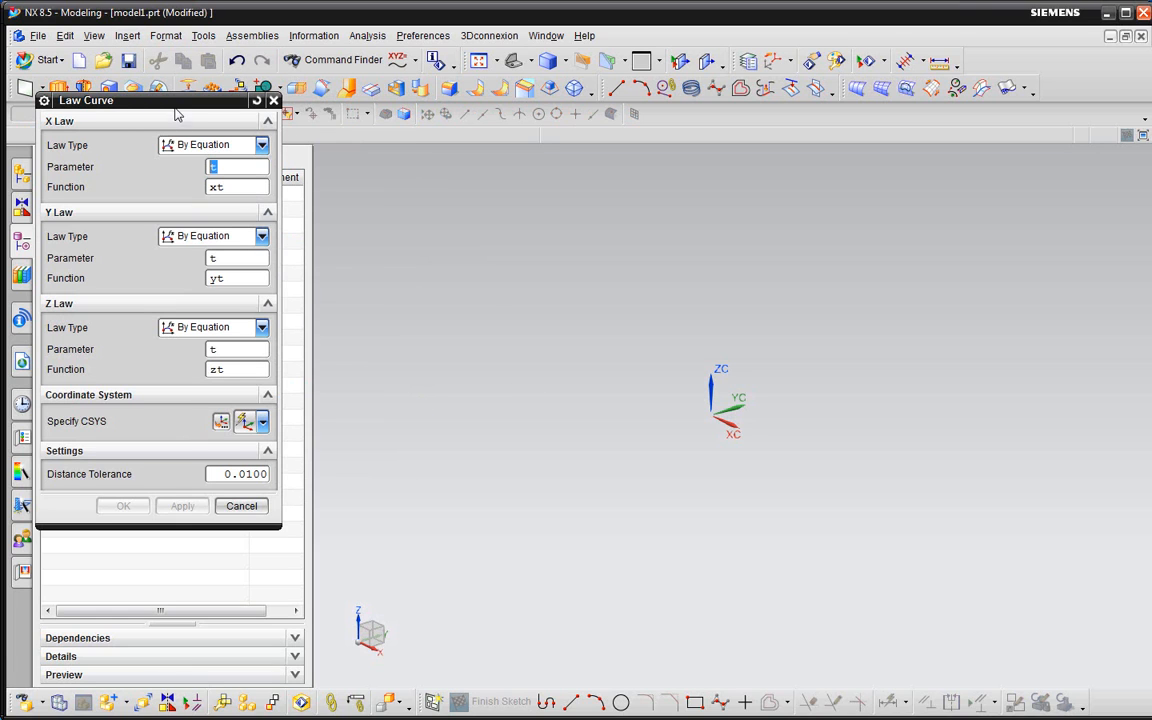
left_click_drag(176, 112, 1042, 187)
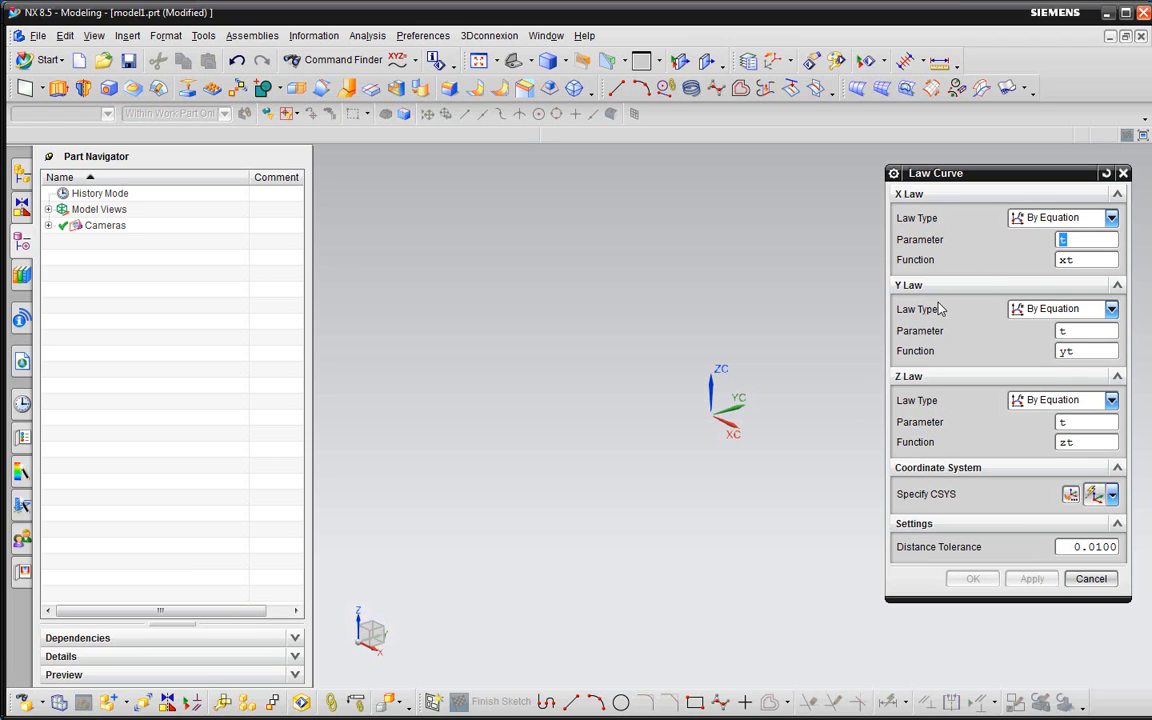
left_click(1090, 579)
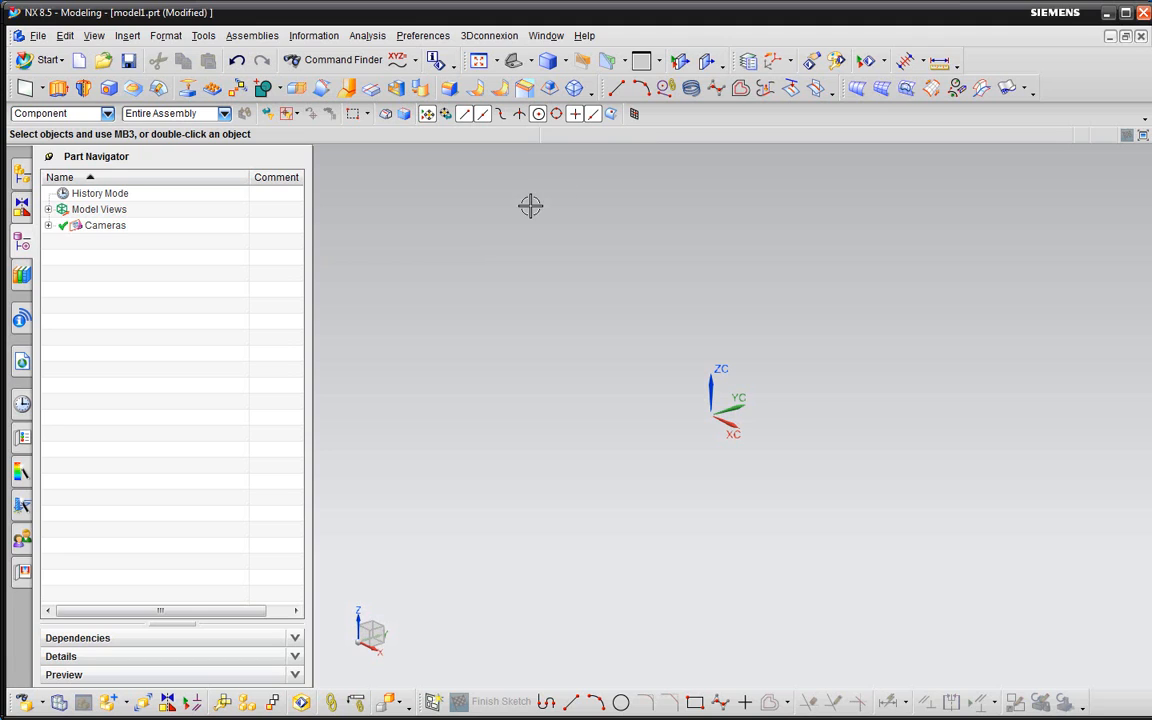
- Start a Parabola in the top view and place its vertex at X 20, Y 20, Z 0 mm
middle_click_drag(725, 285, 670, 418)
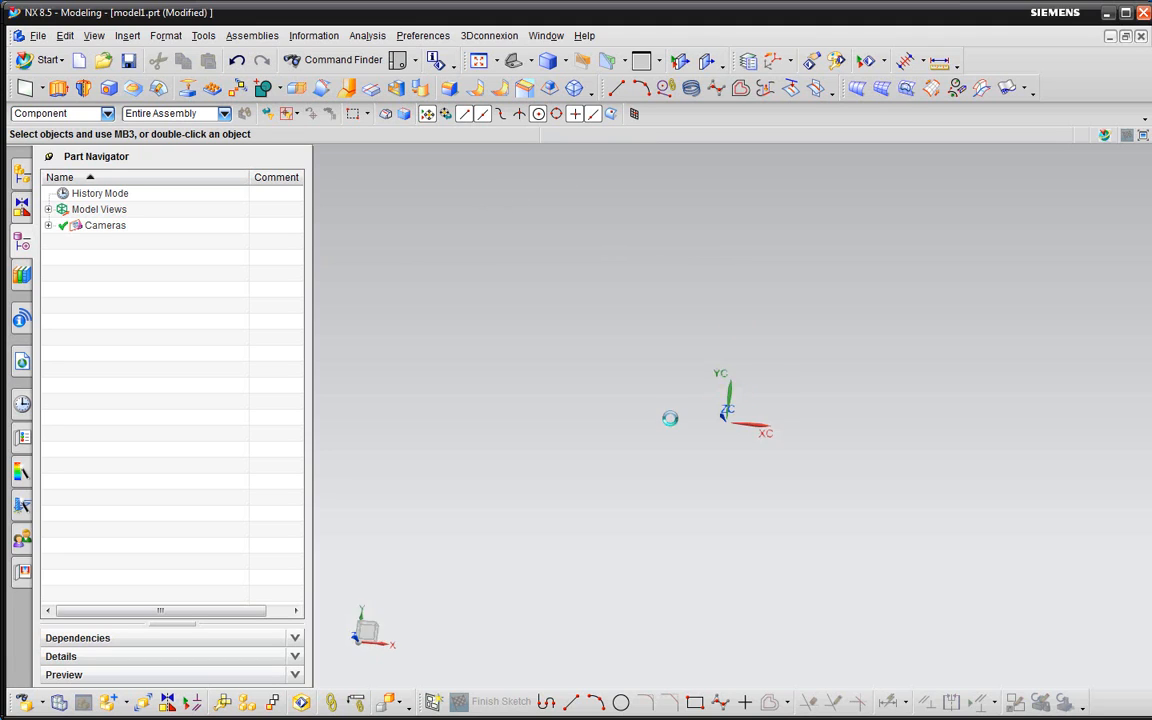
left_click(128, 38)
mouse_move(241, 168)
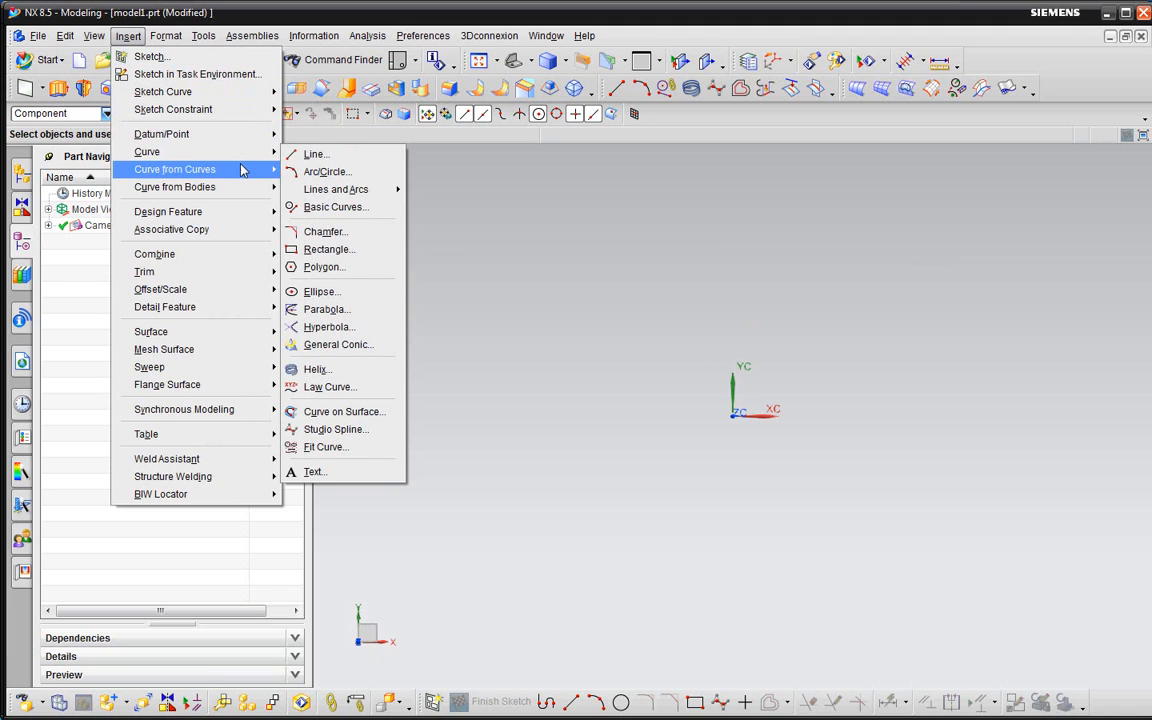
left_click(357, 316)
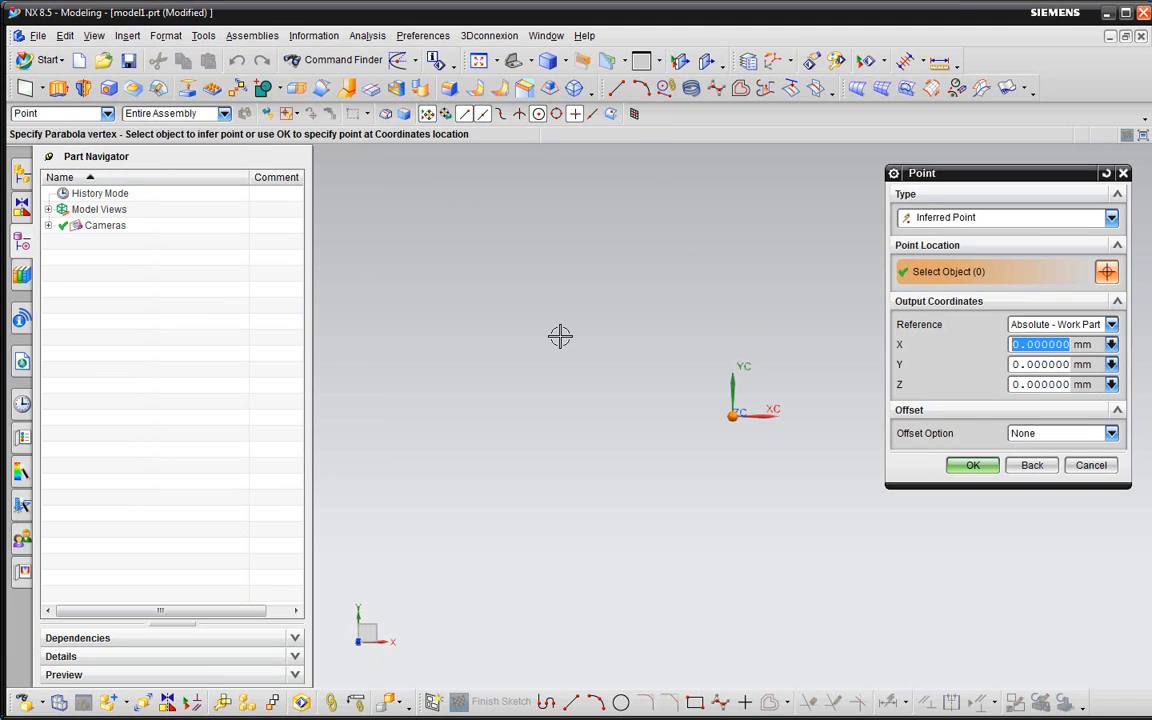
left_click_drag(869, 169, 405, 192)
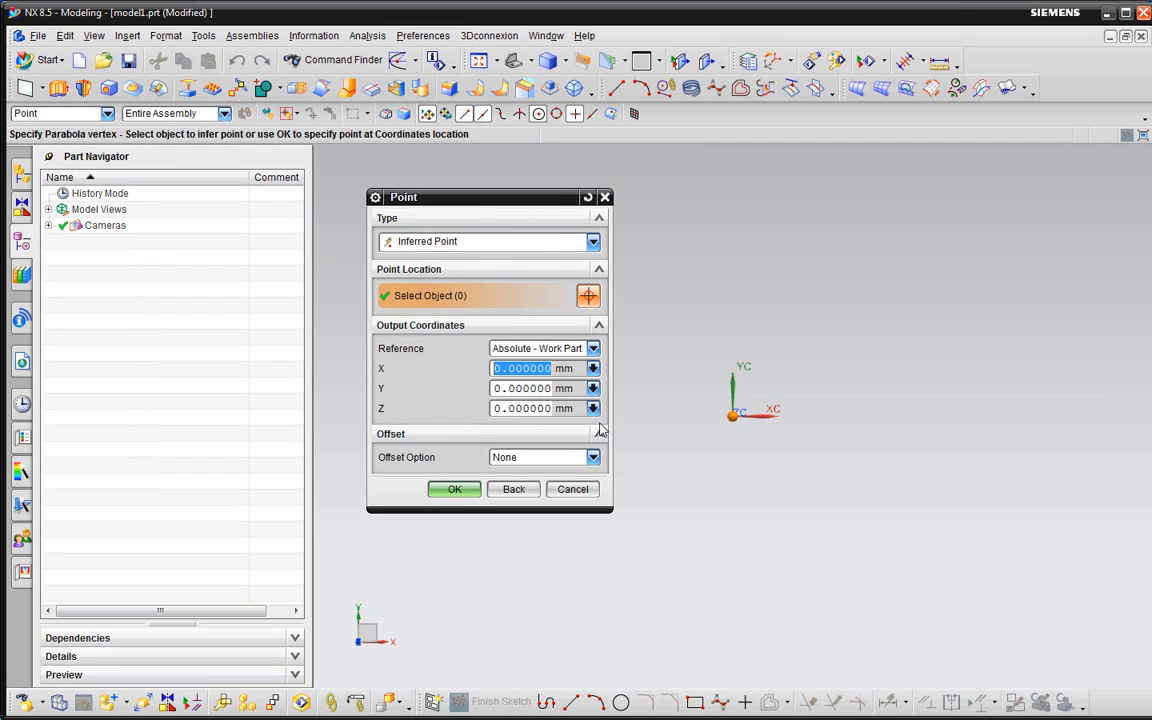
type("20")
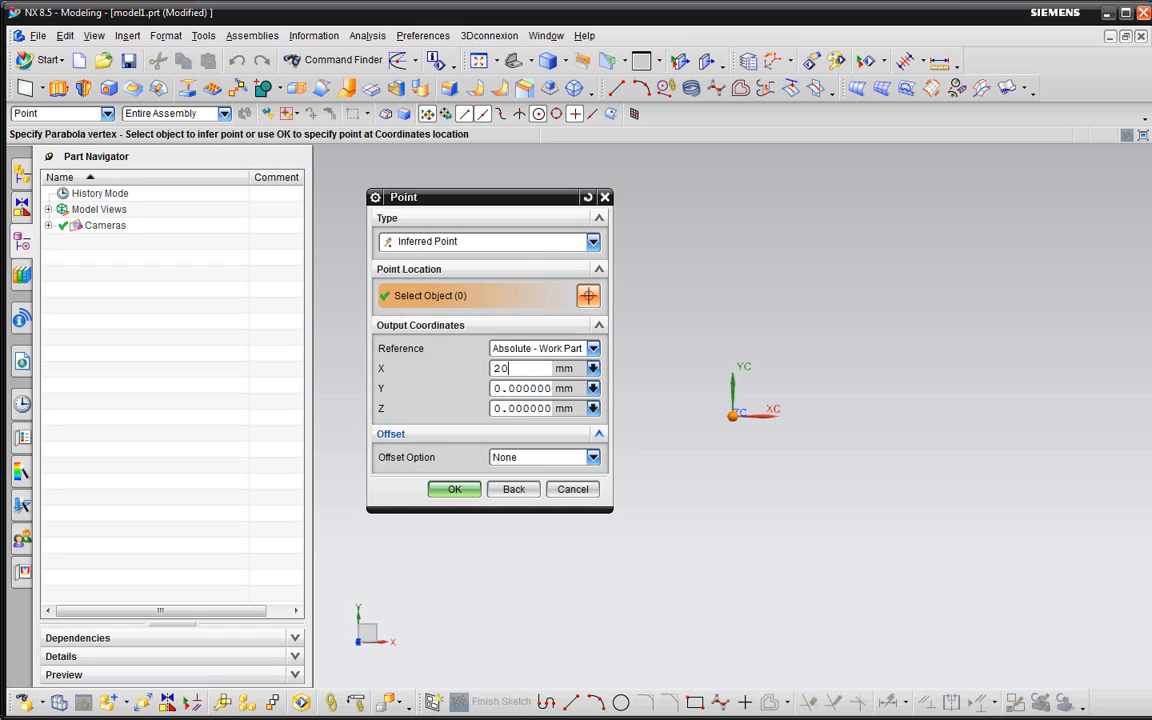
key("Tab")
type("20")
key("Tab")
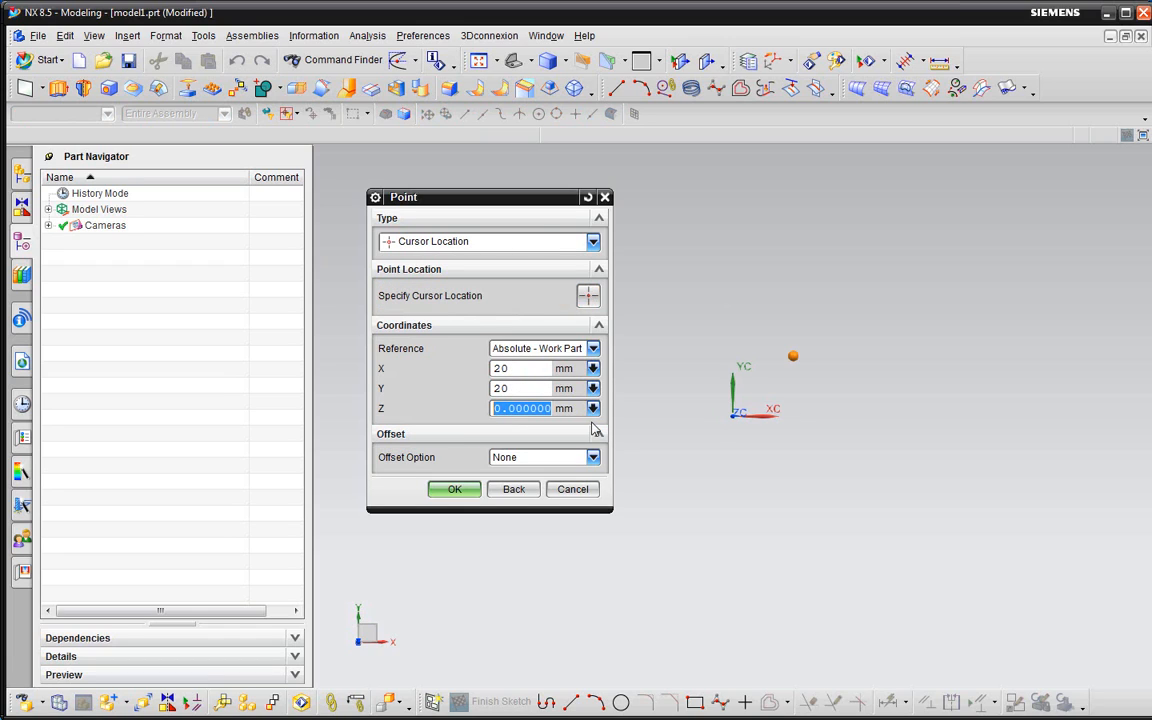
type("0")
key("Tab")
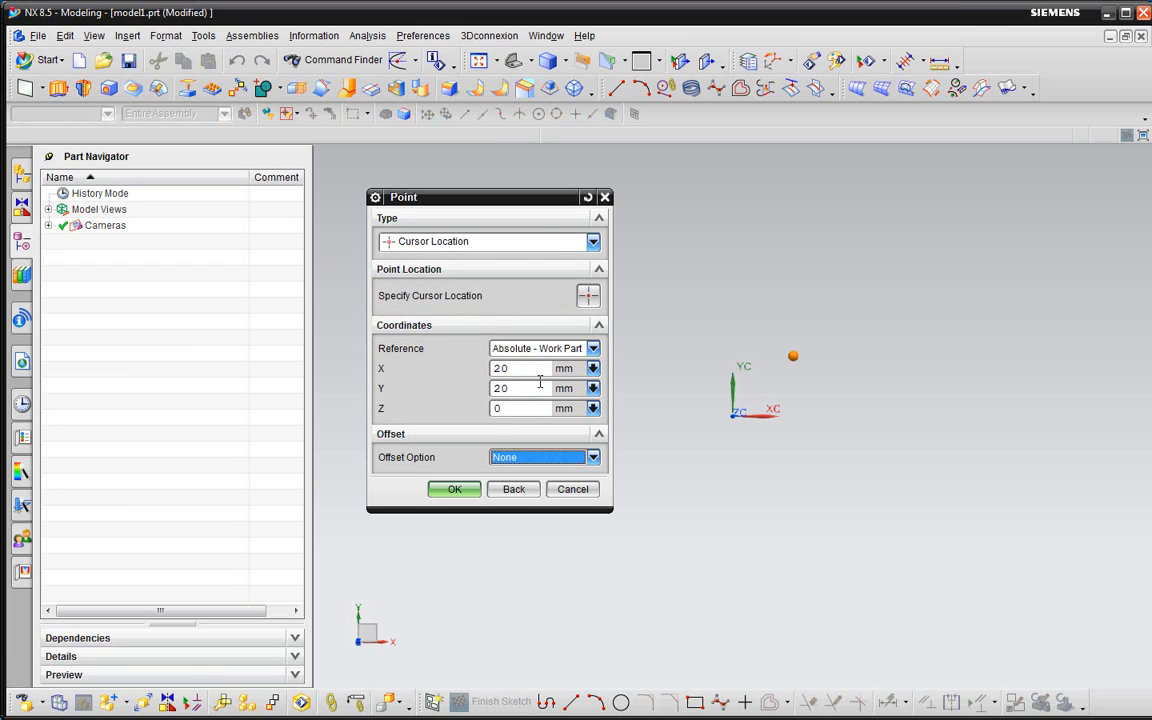
left_click(537, 373)
left_click(530, 396)
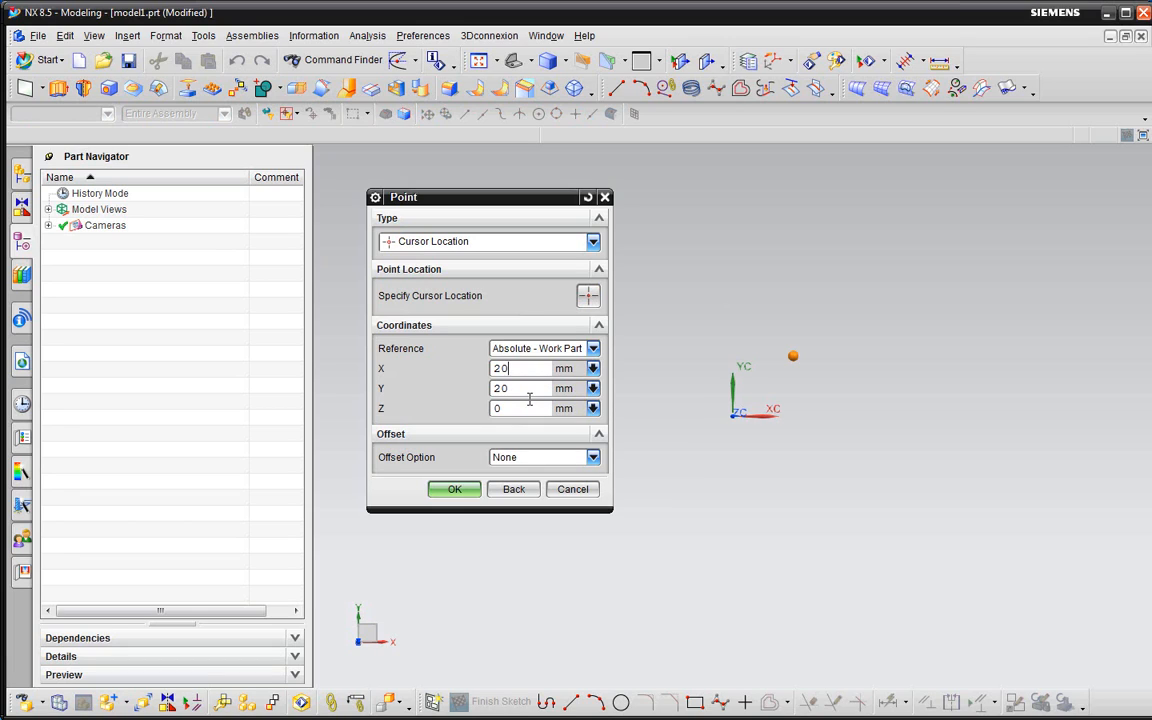
left_click(527, 408)
left_click(456, 489)
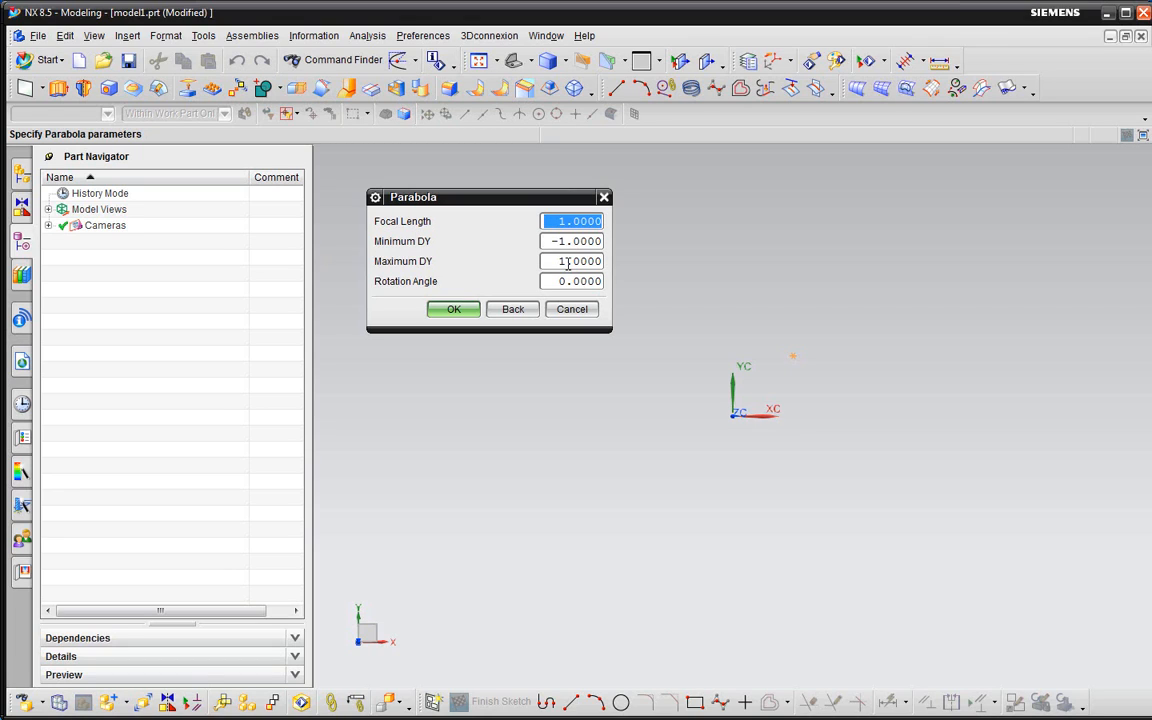
- Create the parabola with focal length 100, minimum DY -50, maximum DY 50 and rotation angle 0
type("100")
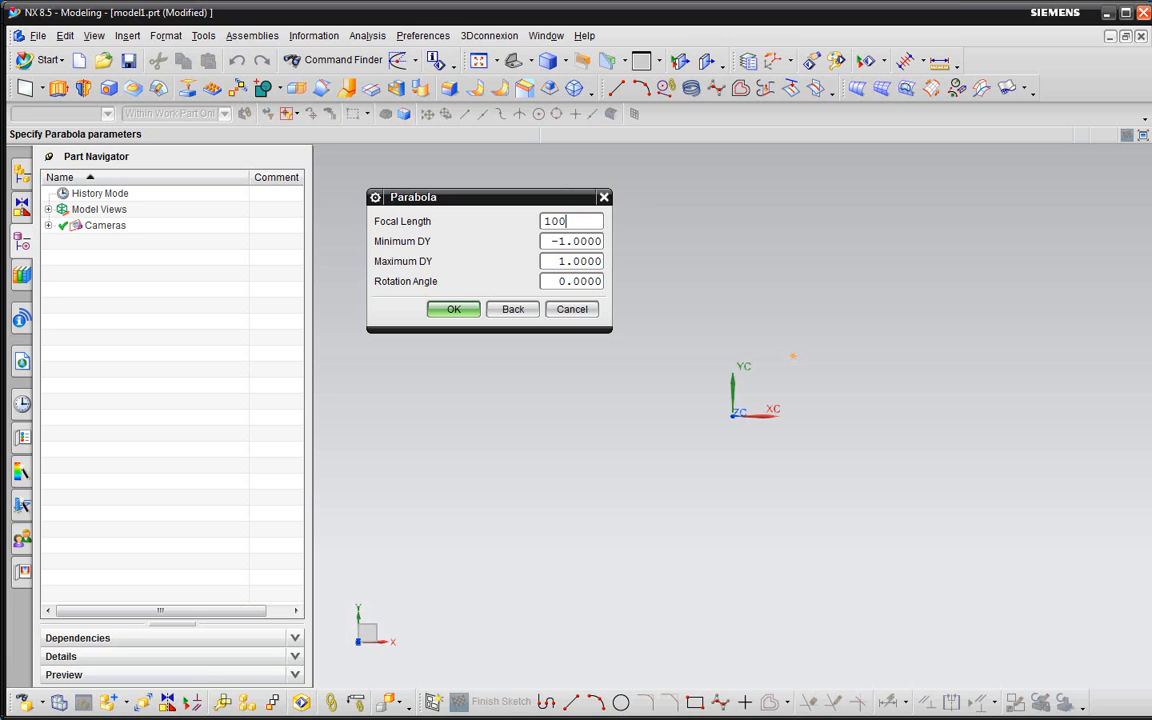
left_click(565, 241)
double_click(570, 244)
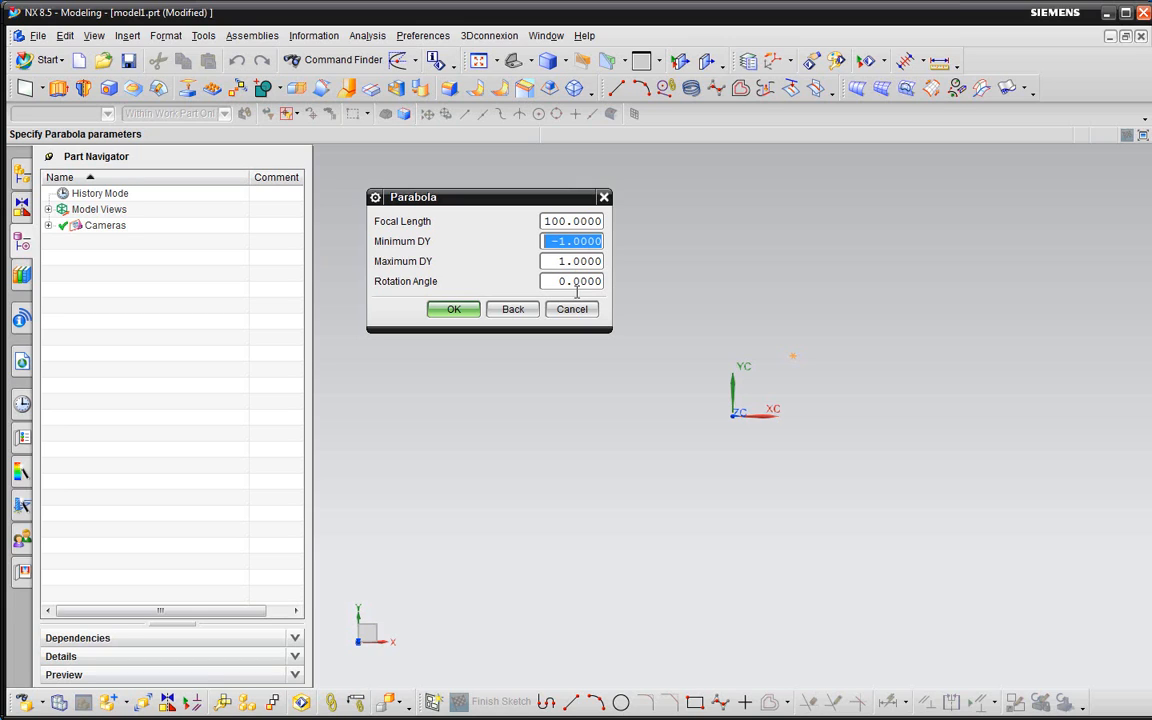
type("50")
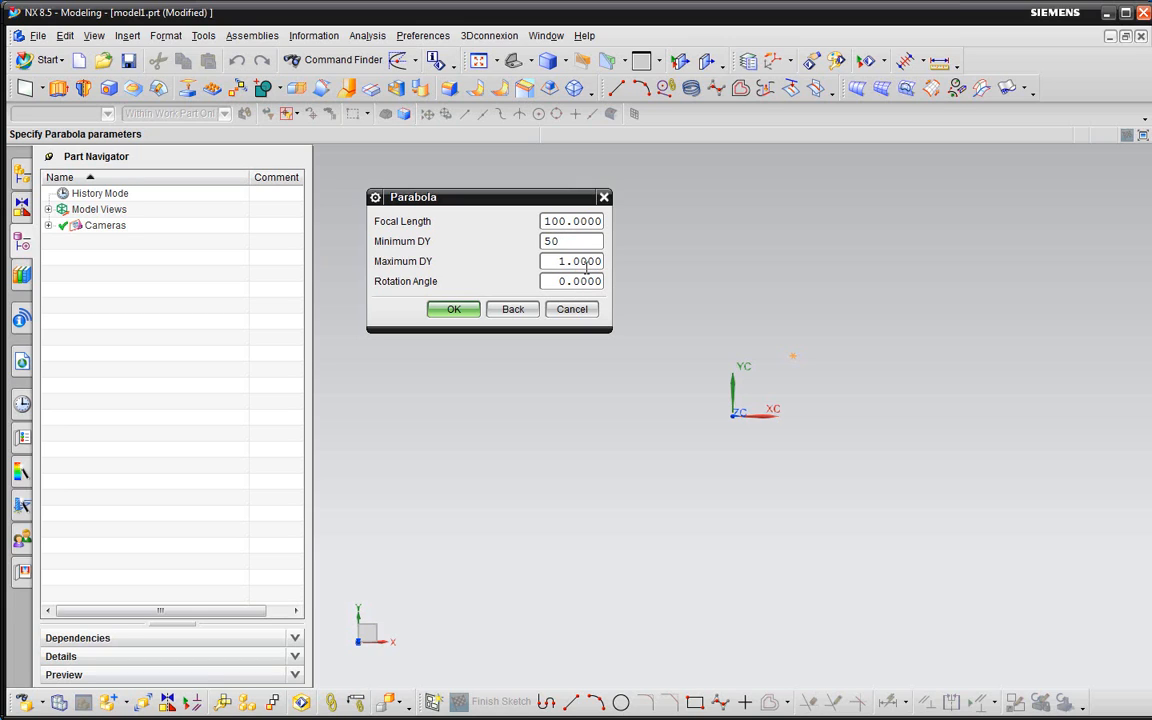
left_click_drag(573, 245, 446, 225)
type("-50")
left_click(598, 264)
double_click(598, 264)
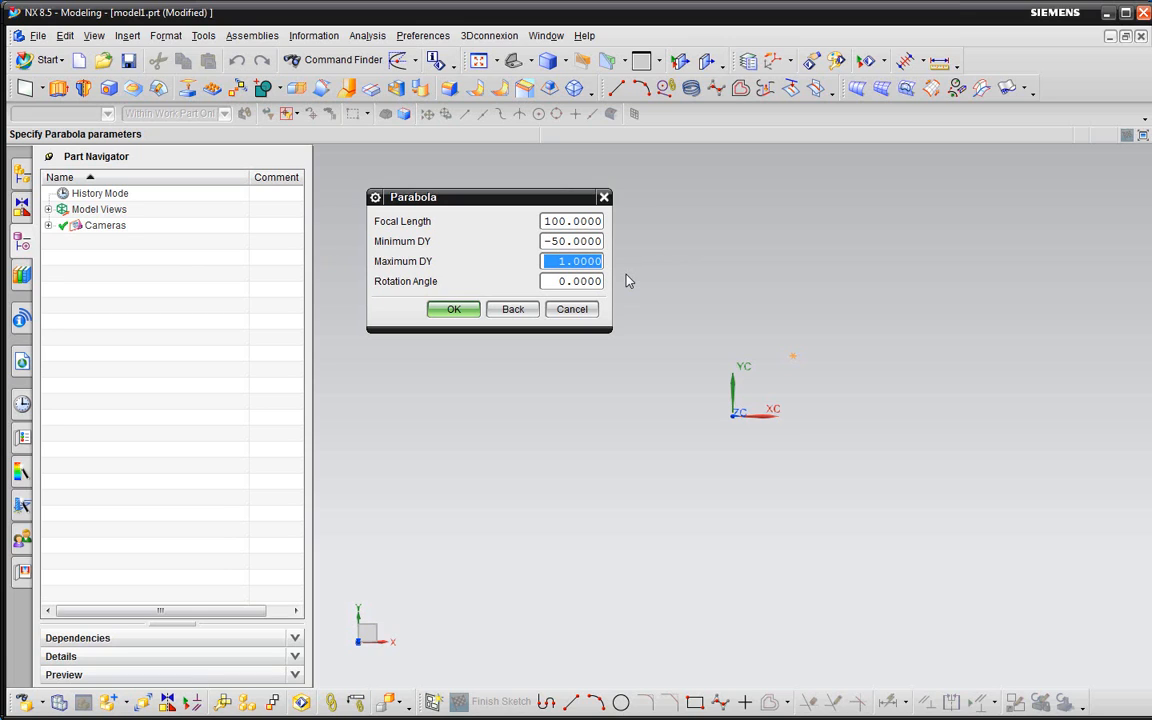
type("50")
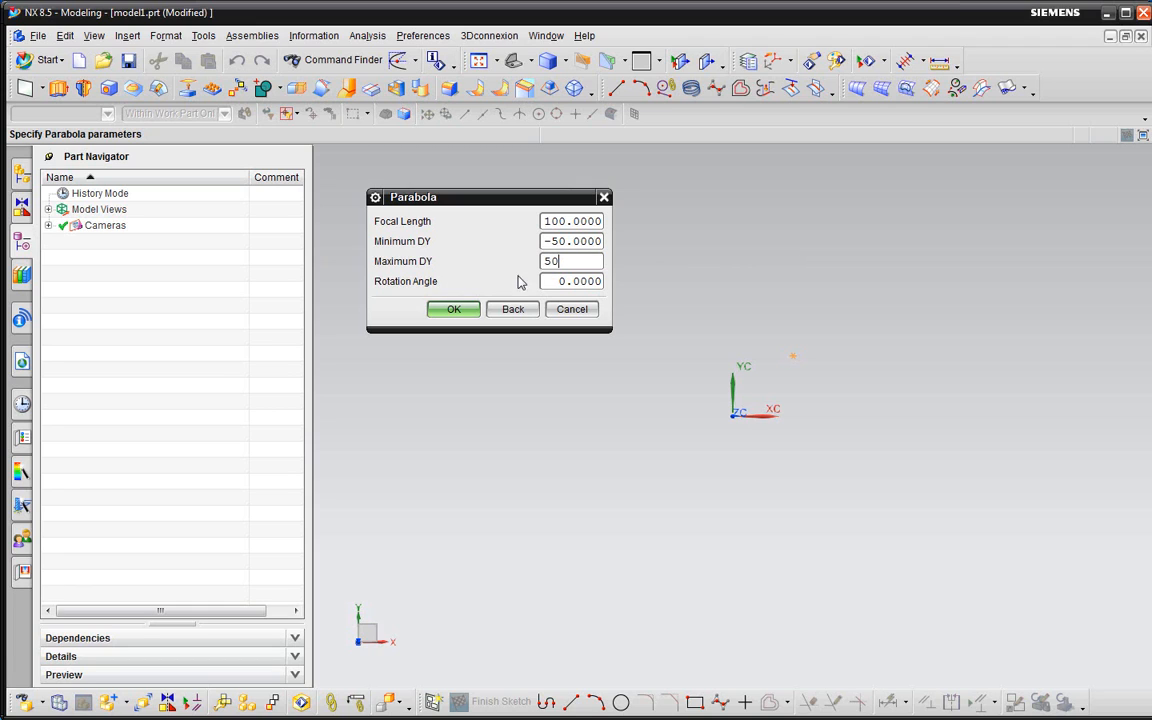
left_click(571, 282)
left_click(454, 310)
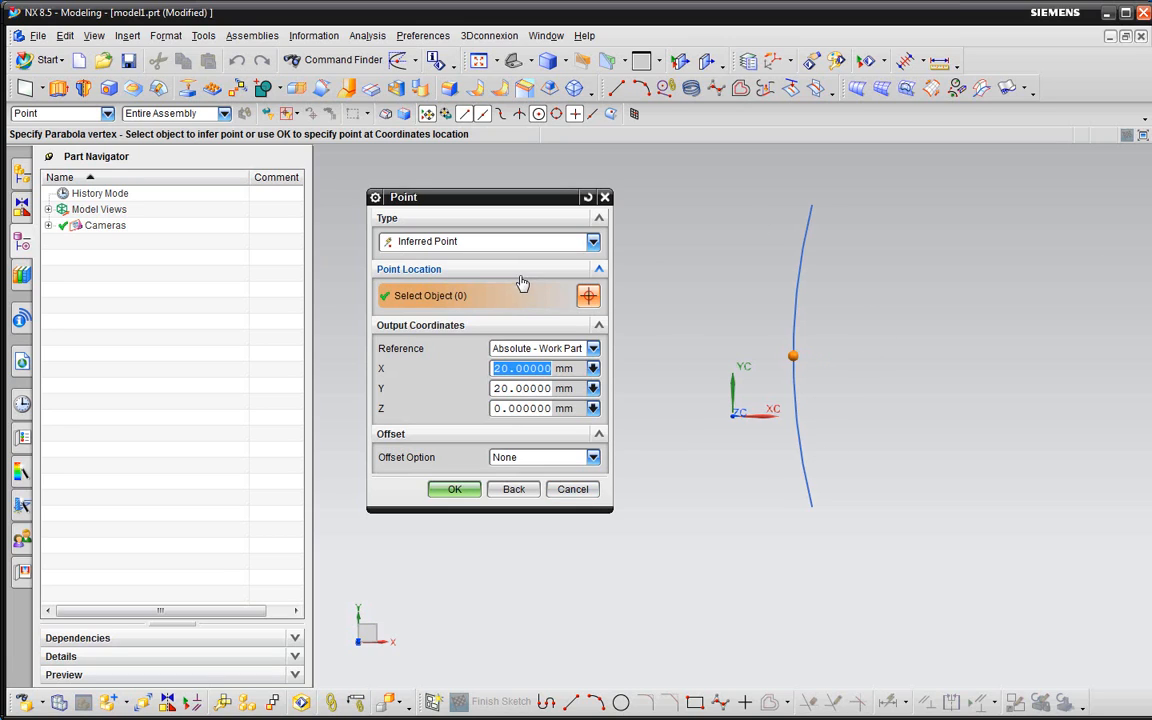
- Create two more parabolas at the same vertex and DY limits, with focal lengths 50 and 10, and end the command
left_click(455, 489)
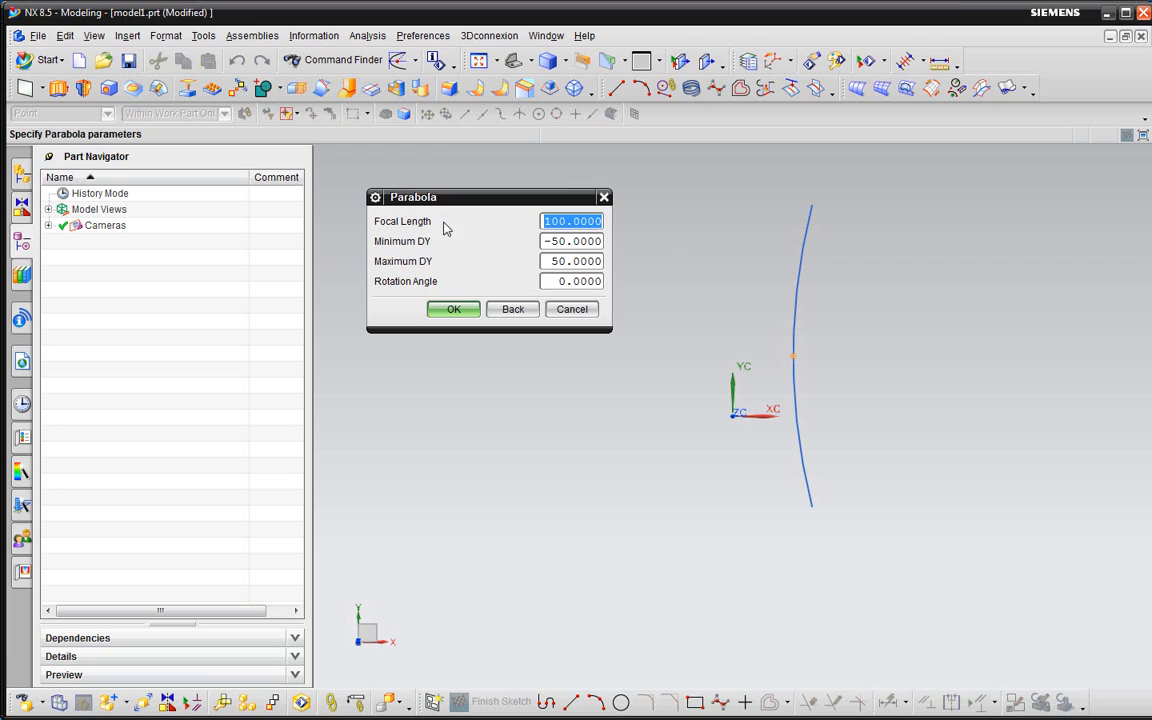
type("50")
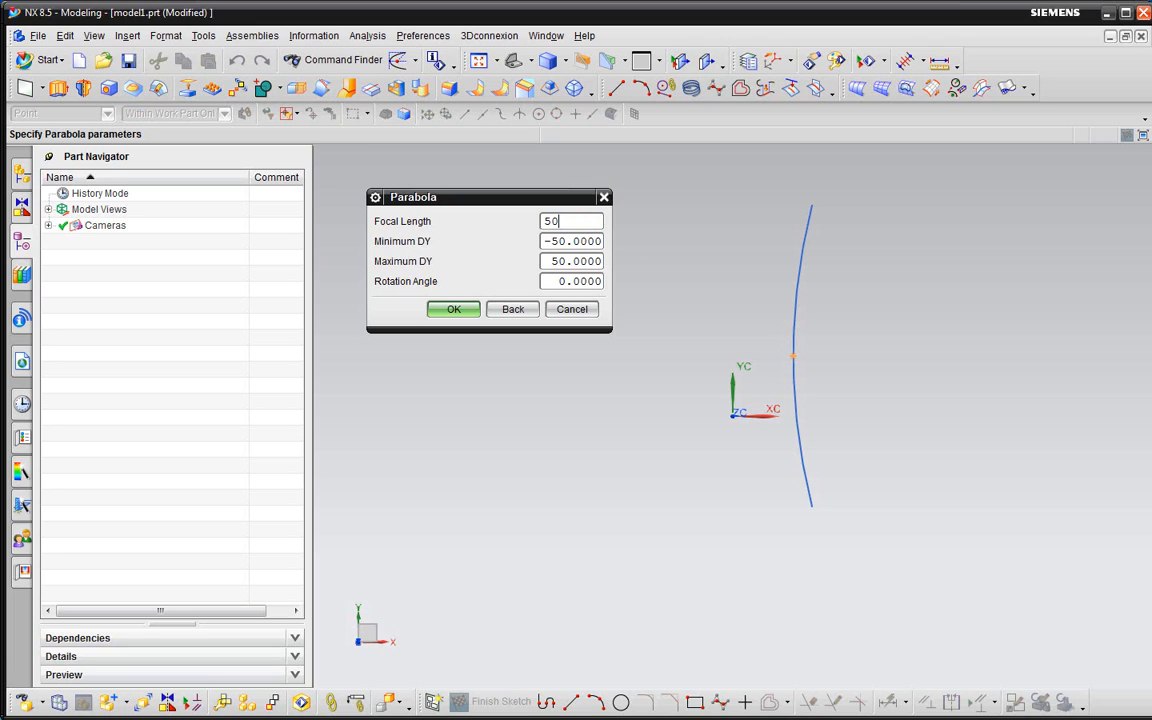
left_click(455, 309)
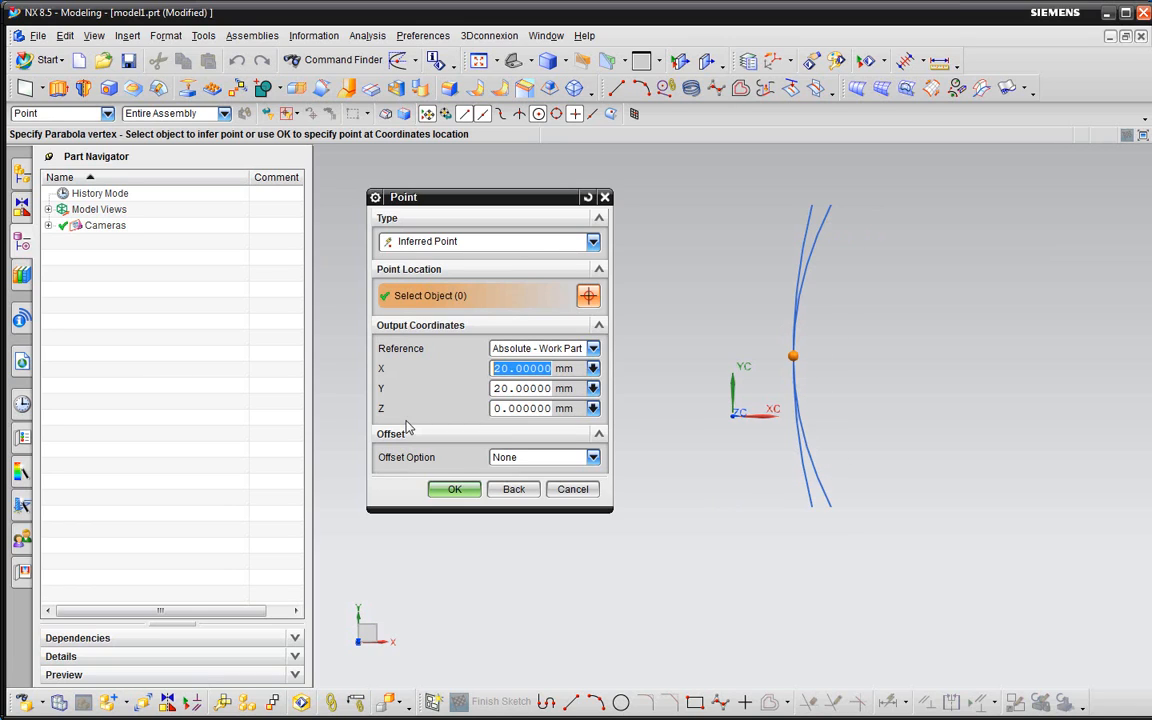
left_click(456, 489)
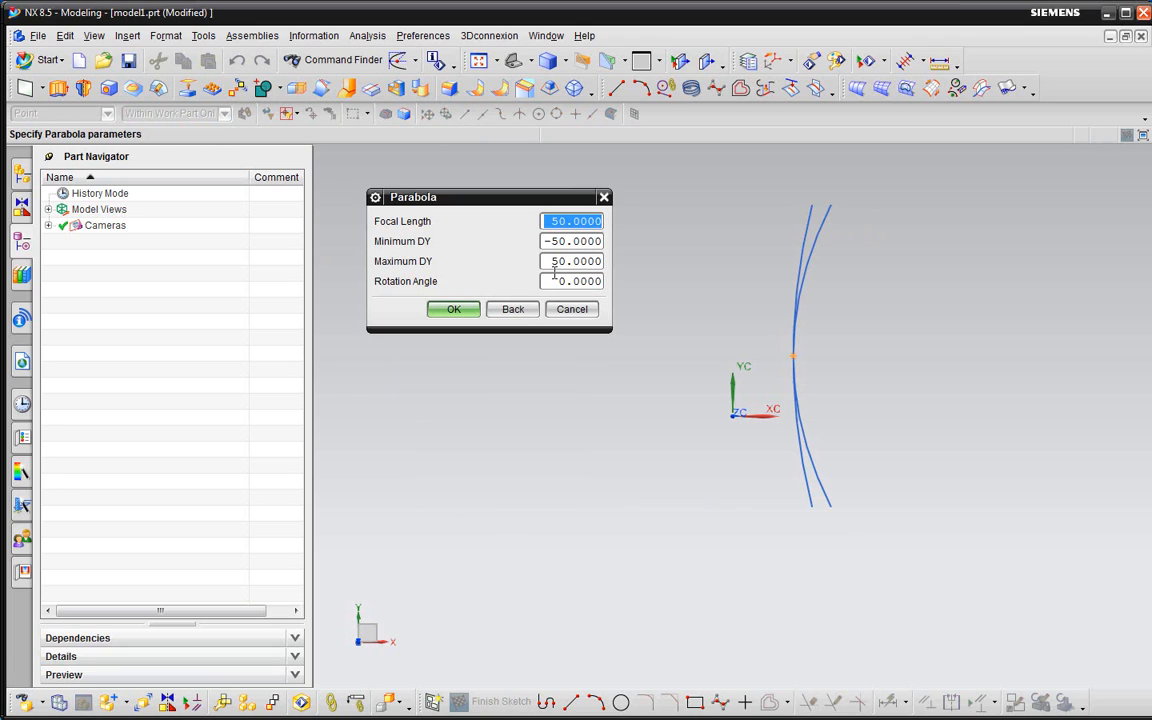
type("10")
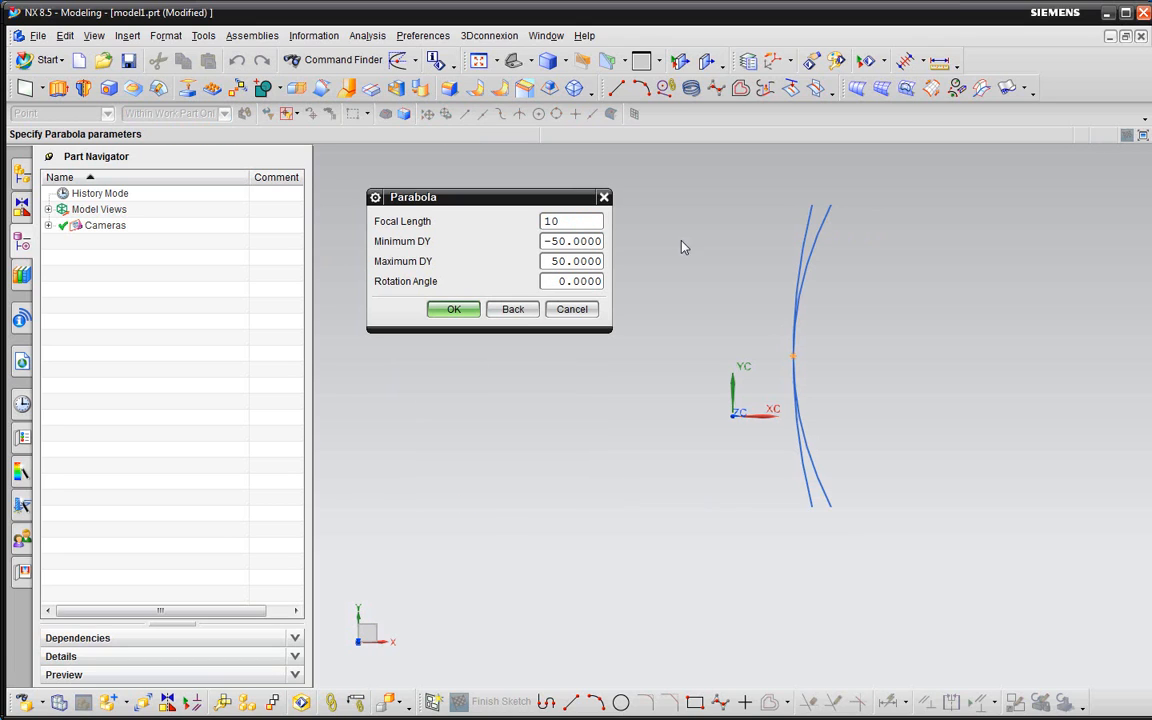
left_click(462, 312)
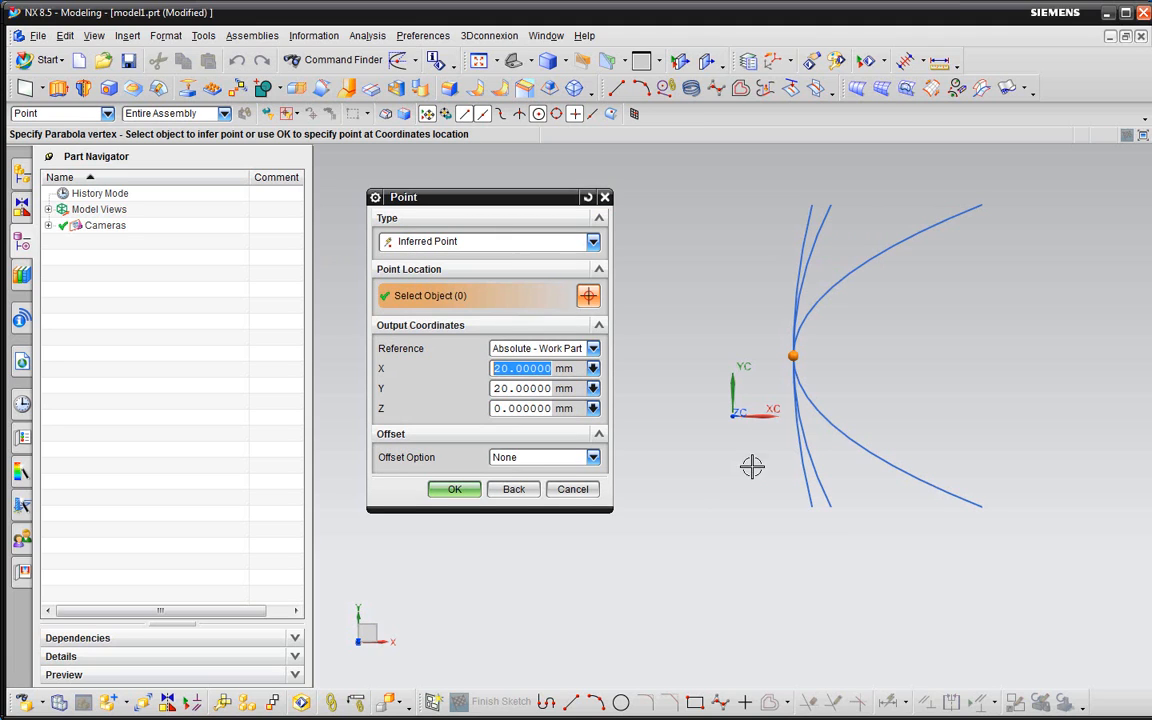
left_click(572, 490)
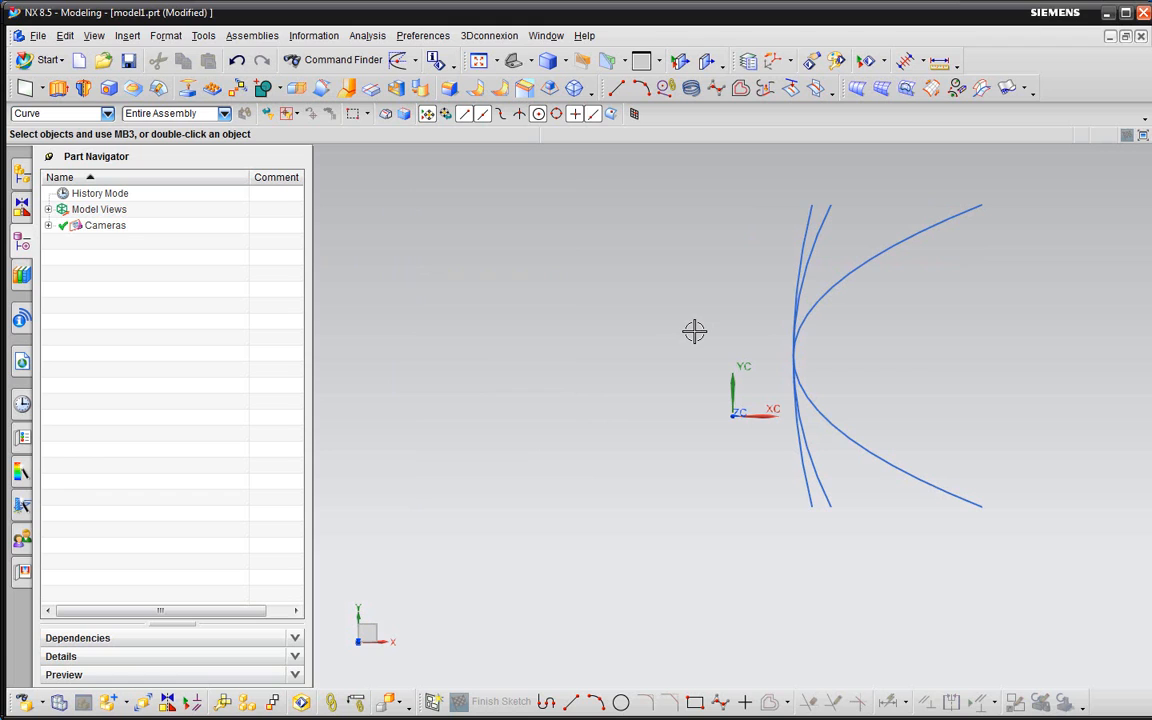
- Open the part's expressions and add a constant number expression named t with formula 0
left_click(203, 36)
left_click(218, 57)
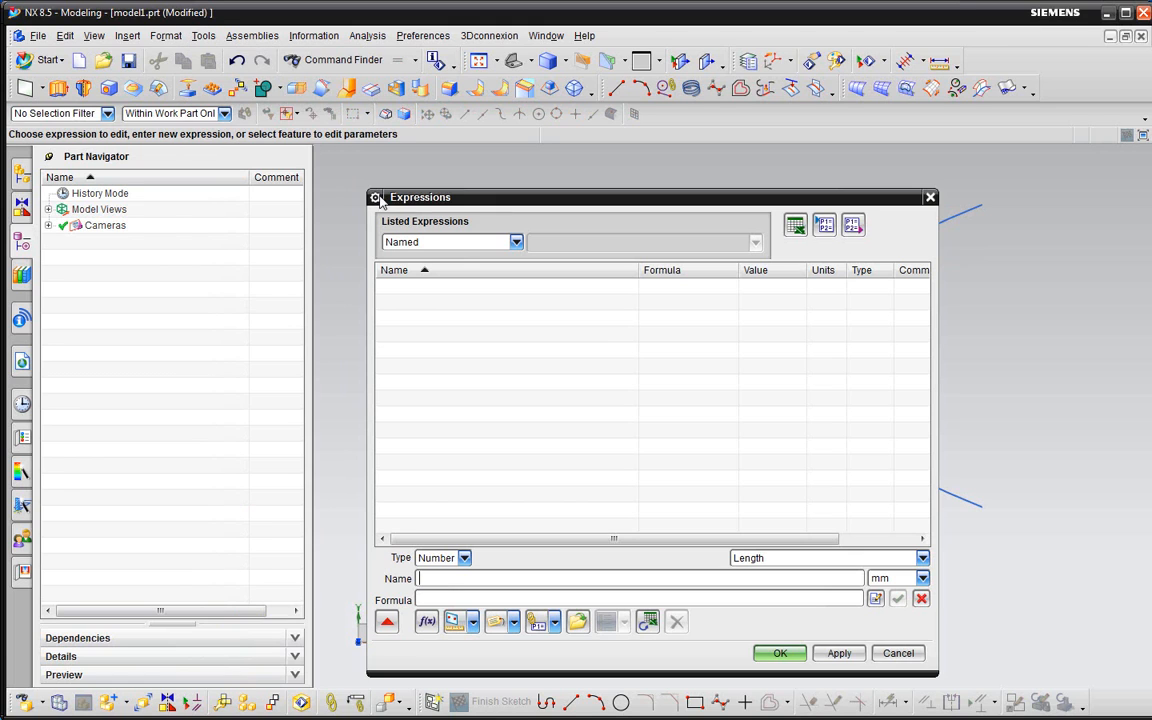
left_click_drag(525, 213, 272, 168)
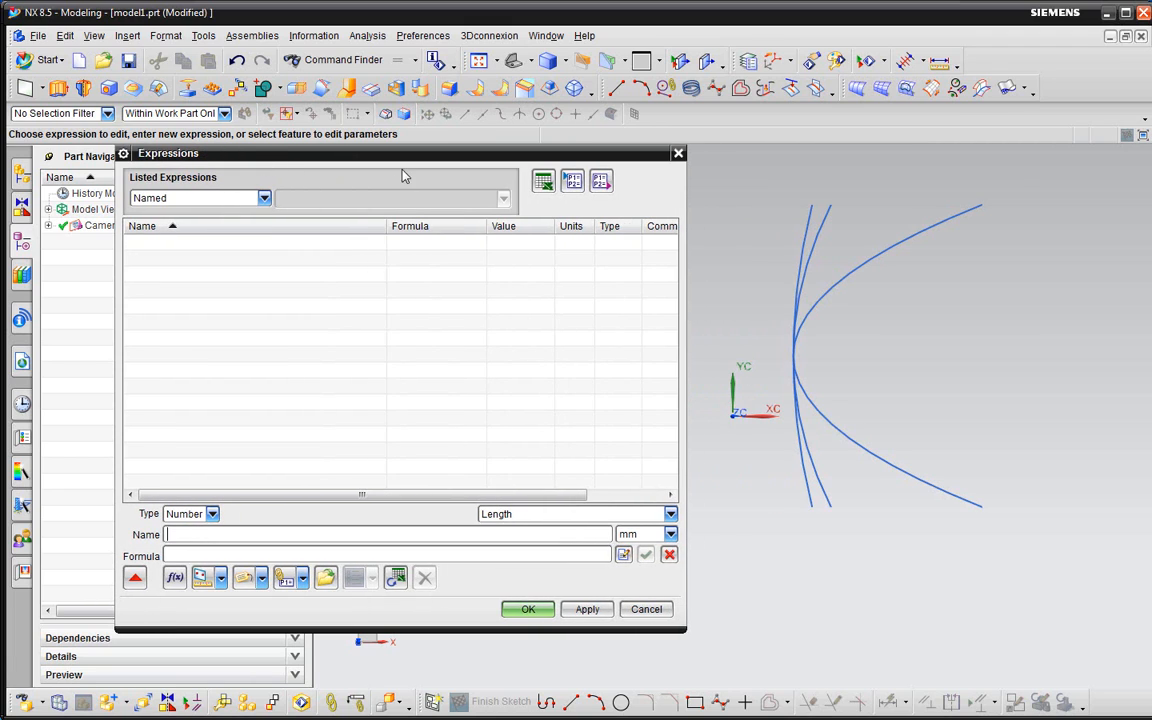
left_click_drag(406, 159, 375, 181)
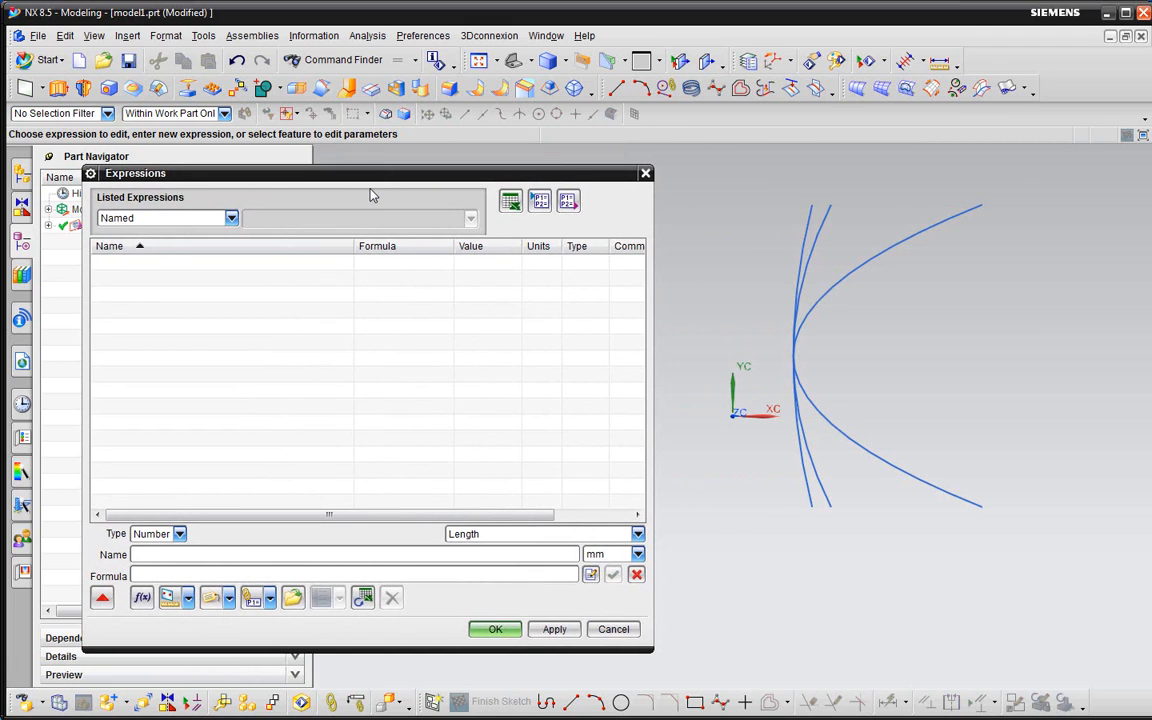
left_click(212, 560)
type("t")
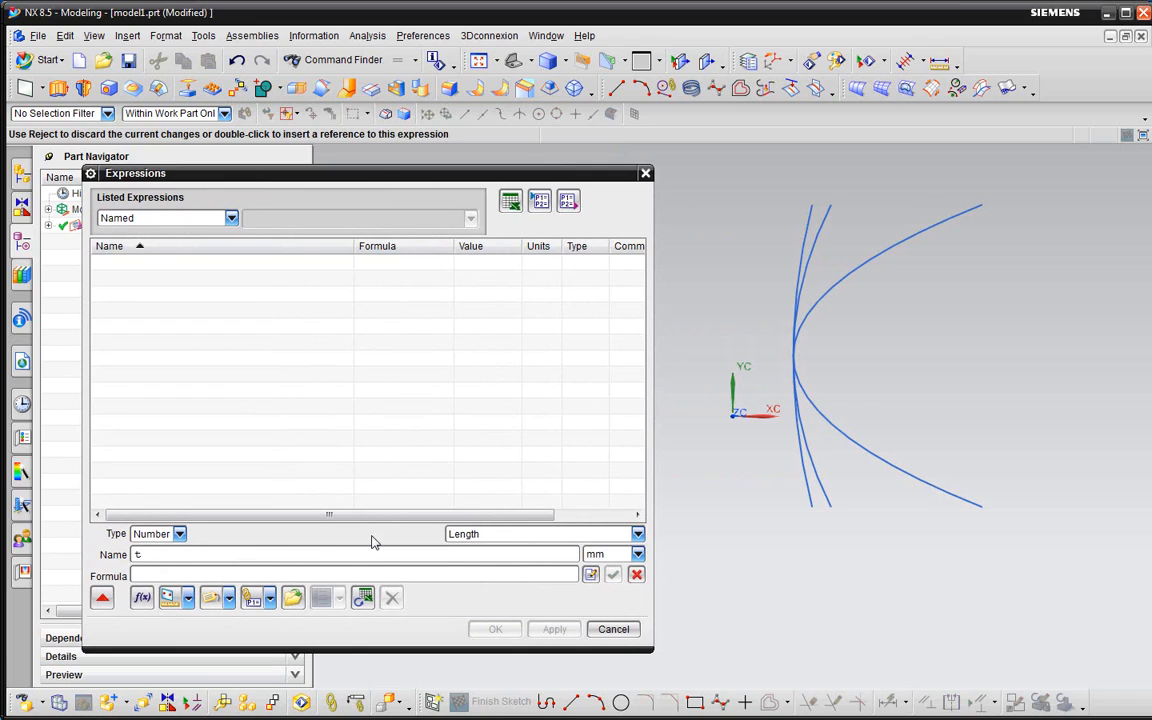
left_click(476, 533)
left_click(470, 548)
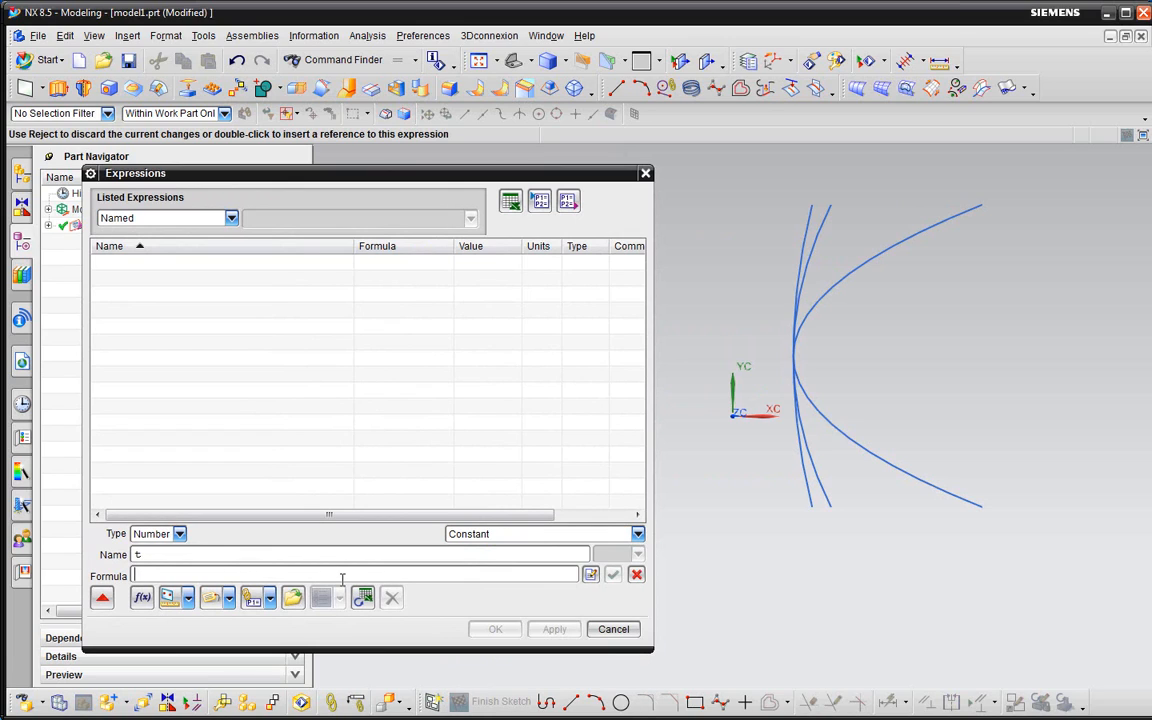
type("0")
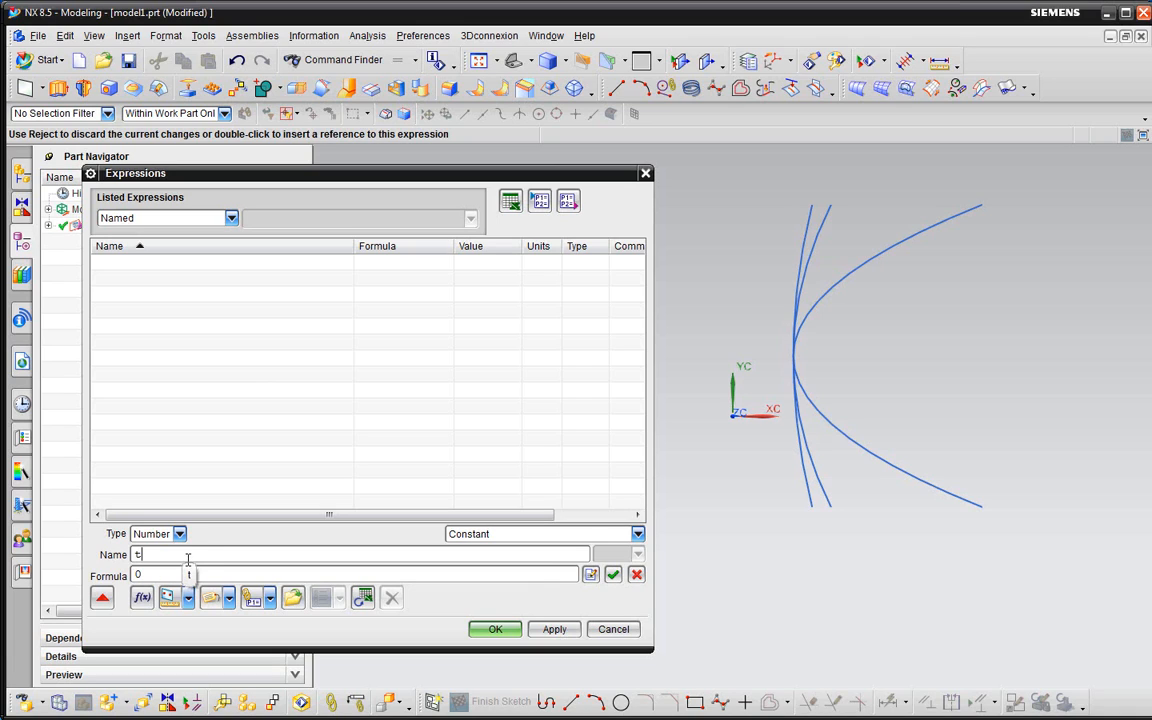
left_click(612, 574)
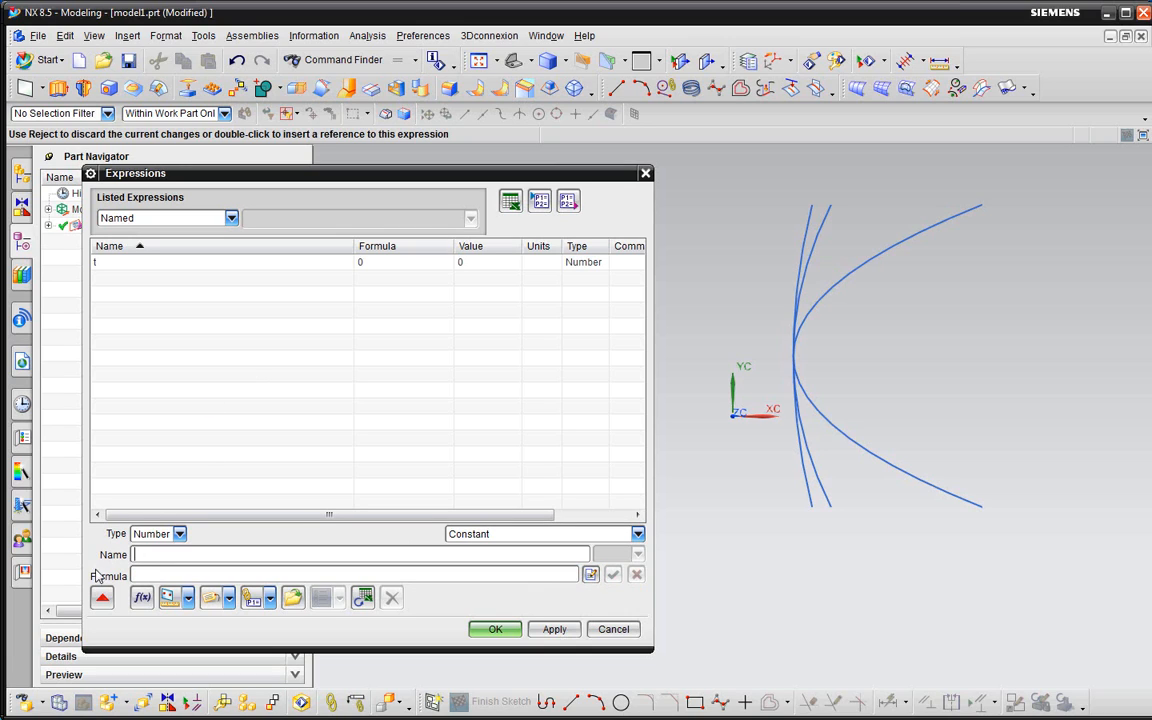
- Add a constant expression named foco with the value 10
left_click(168, 558)
type("foco")
left_click(170, 570)
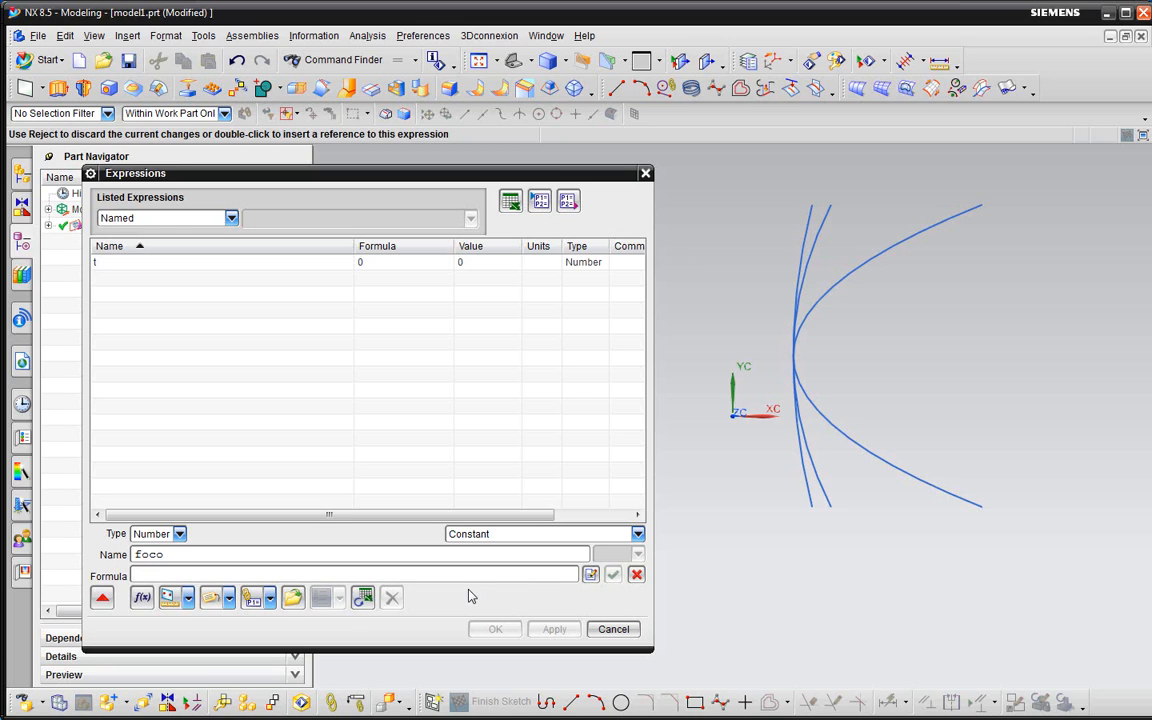
type("10")
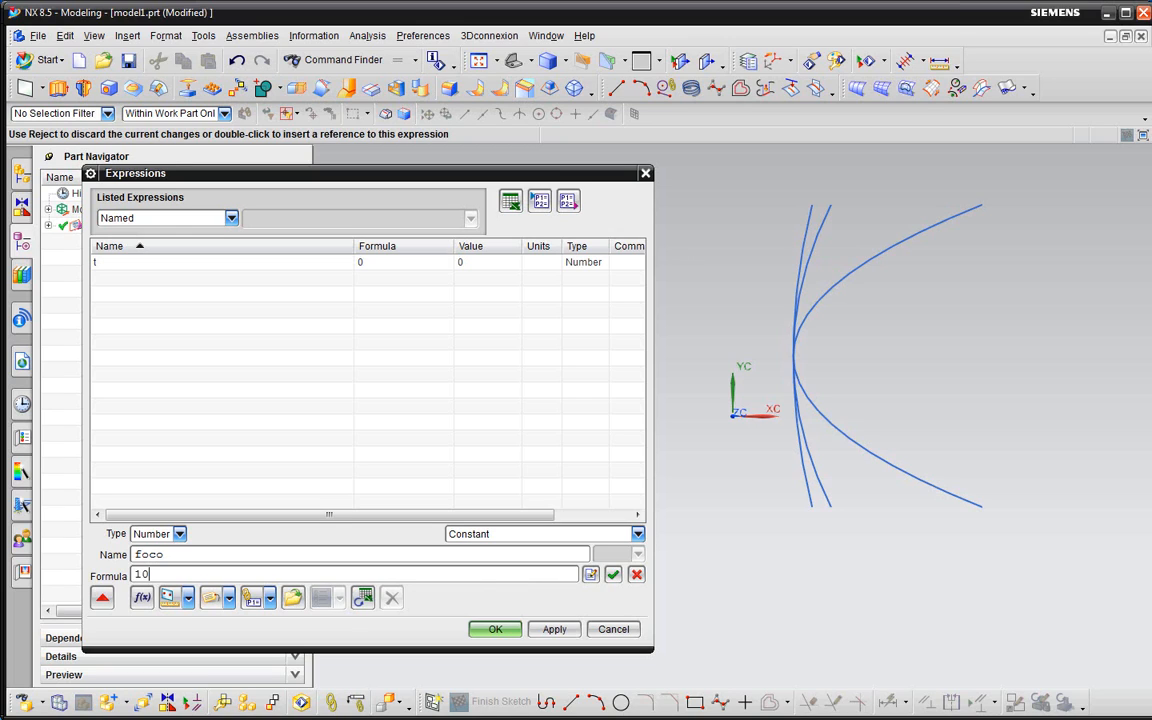
key("Return")
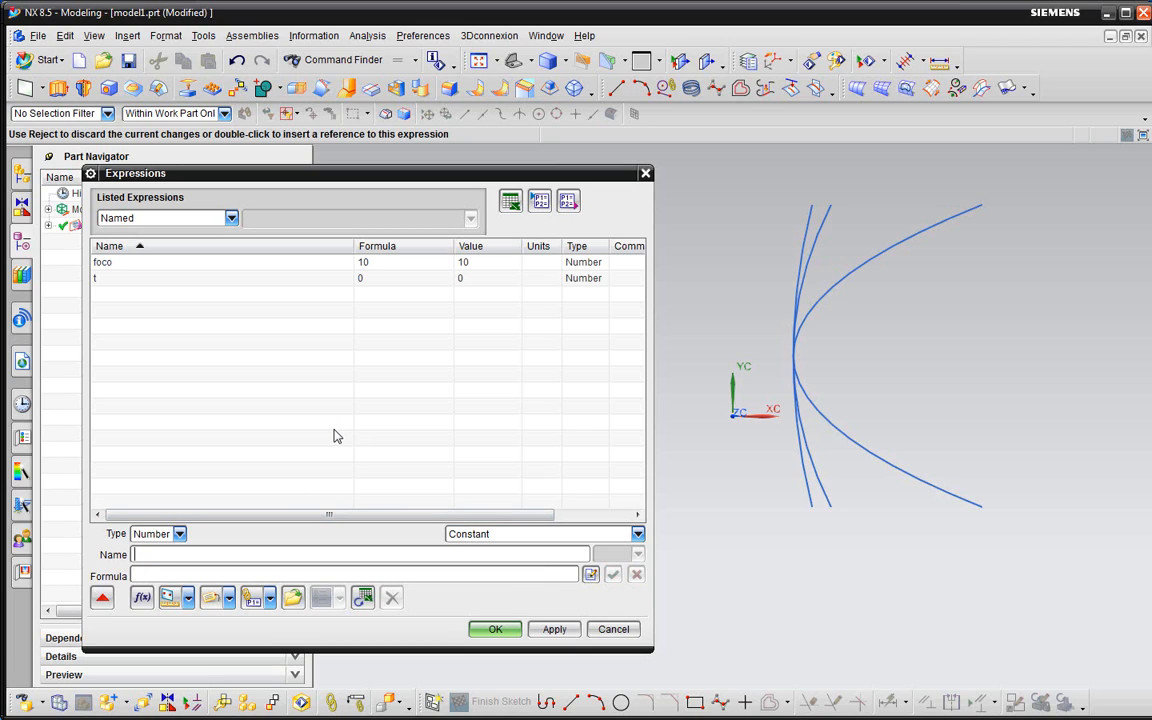
- Add a constant expression named xt with the formula t*200-100
type("xt")
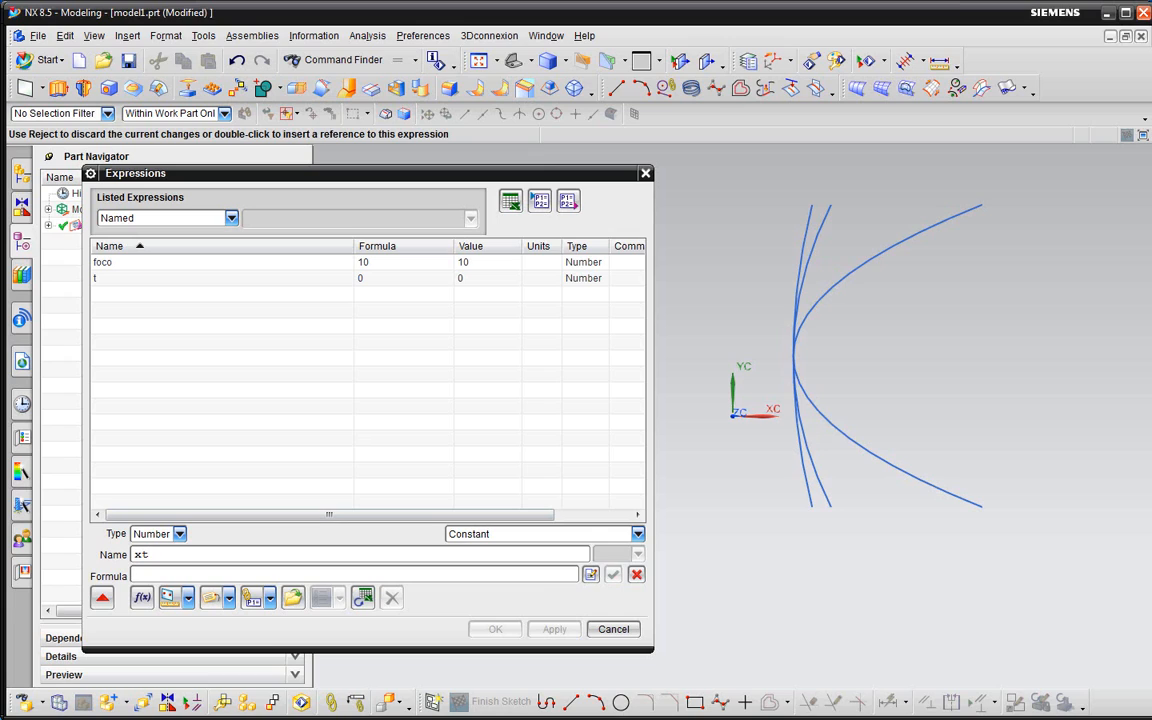
left_click(372, 578)
type("t")
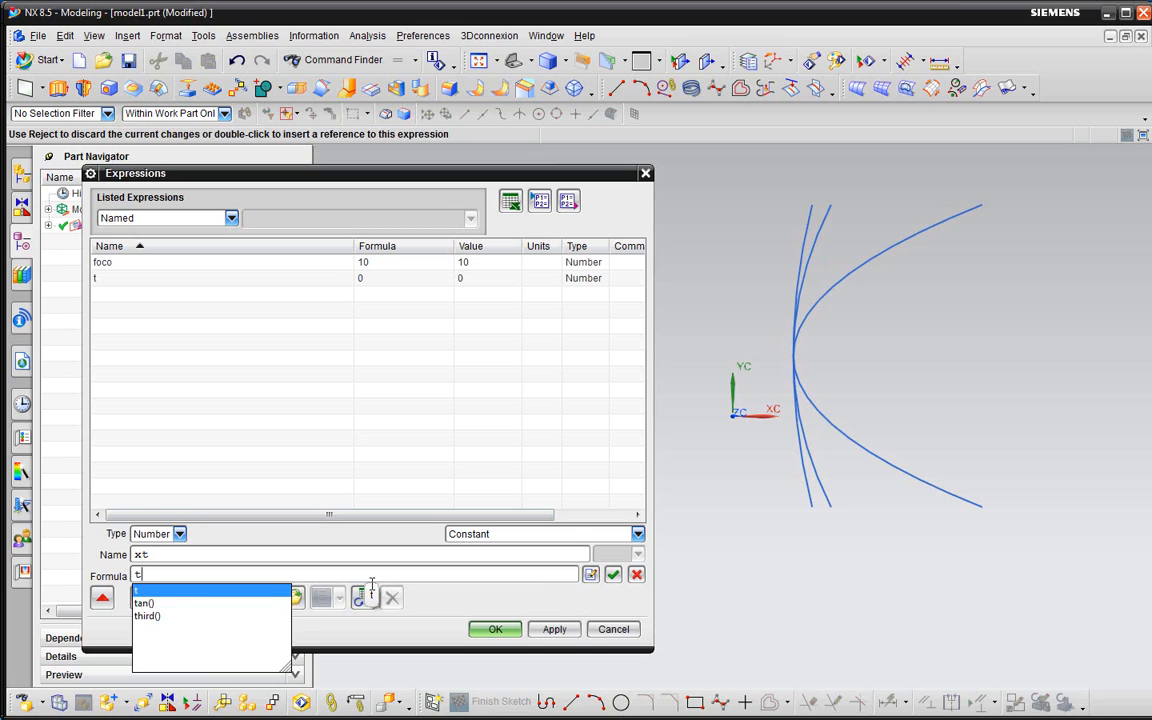
type("*200")
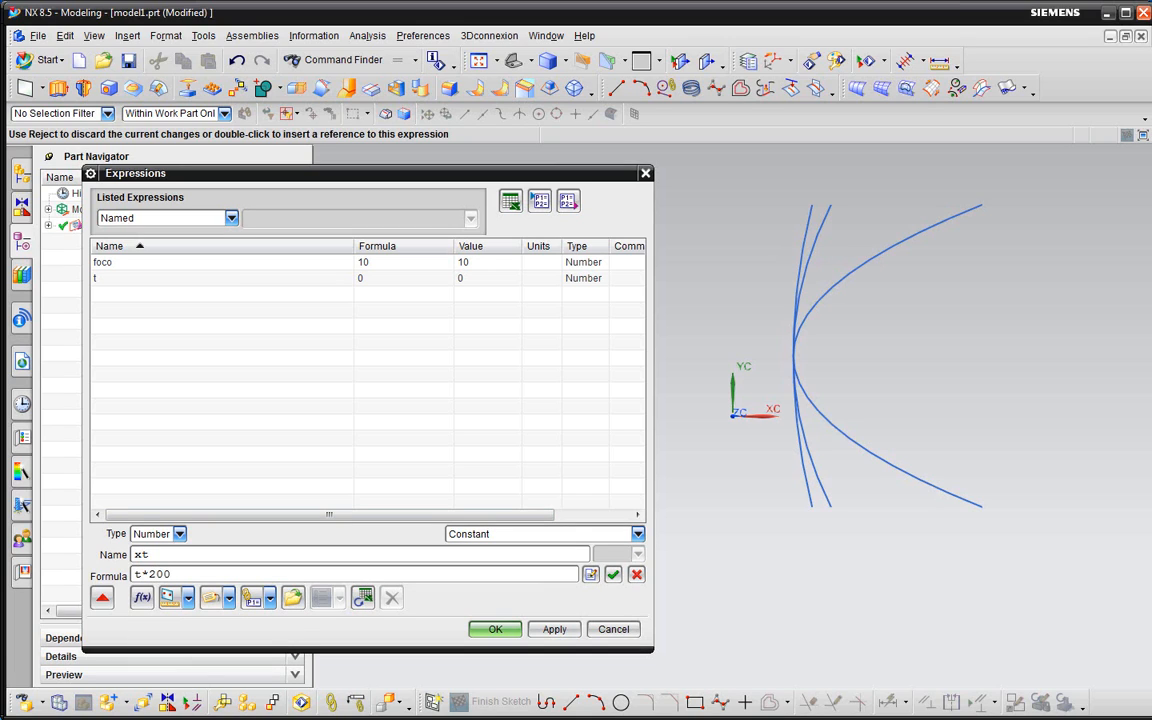
type("-100")
left_click(613, 574)
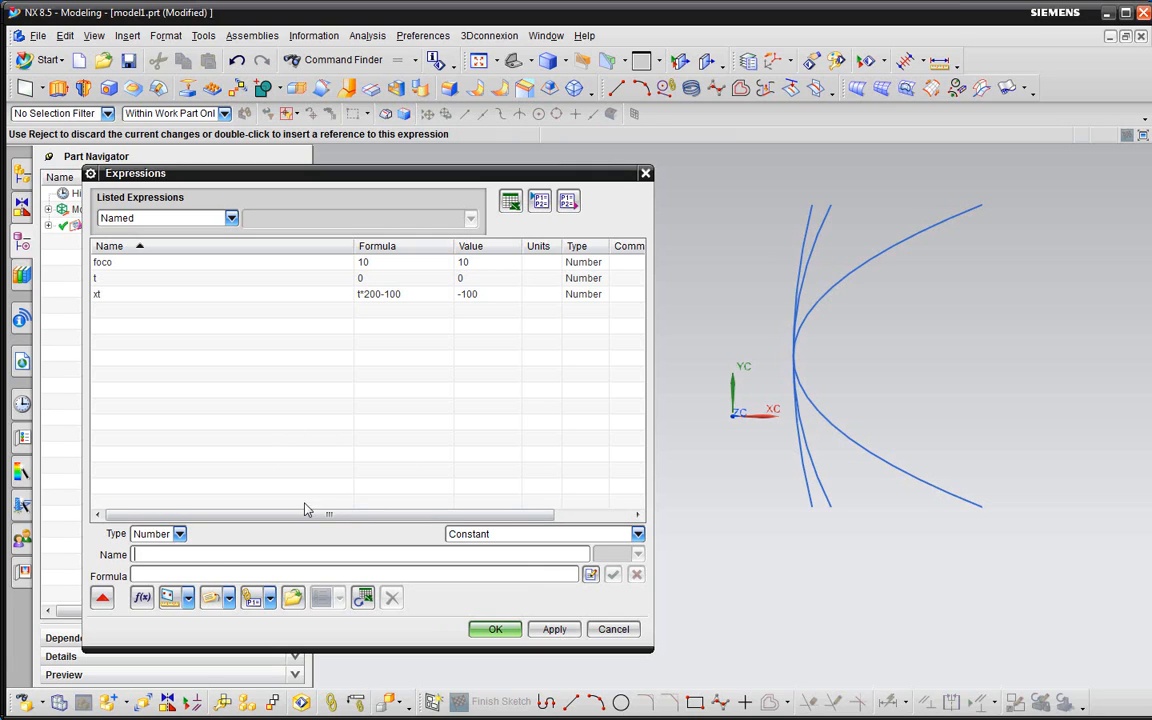
- Add a constant expression named yt with the formula xt^2/(10*foco)
type("yt")
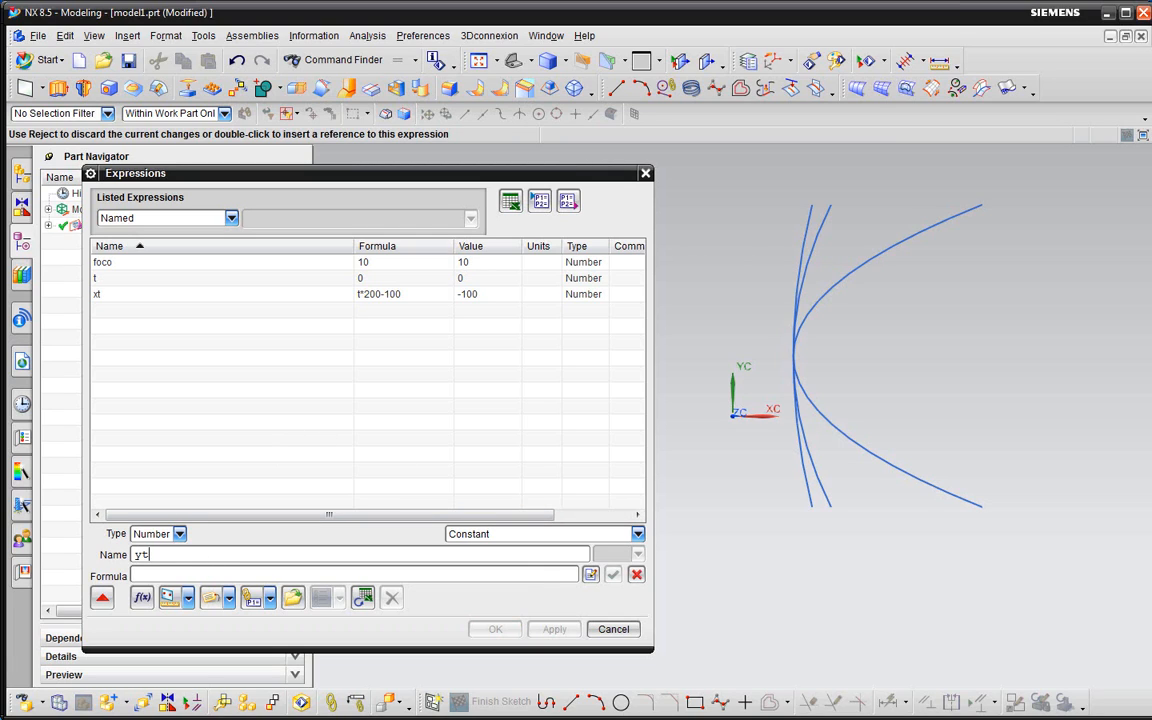
left_click(207, 567)
type("xt")
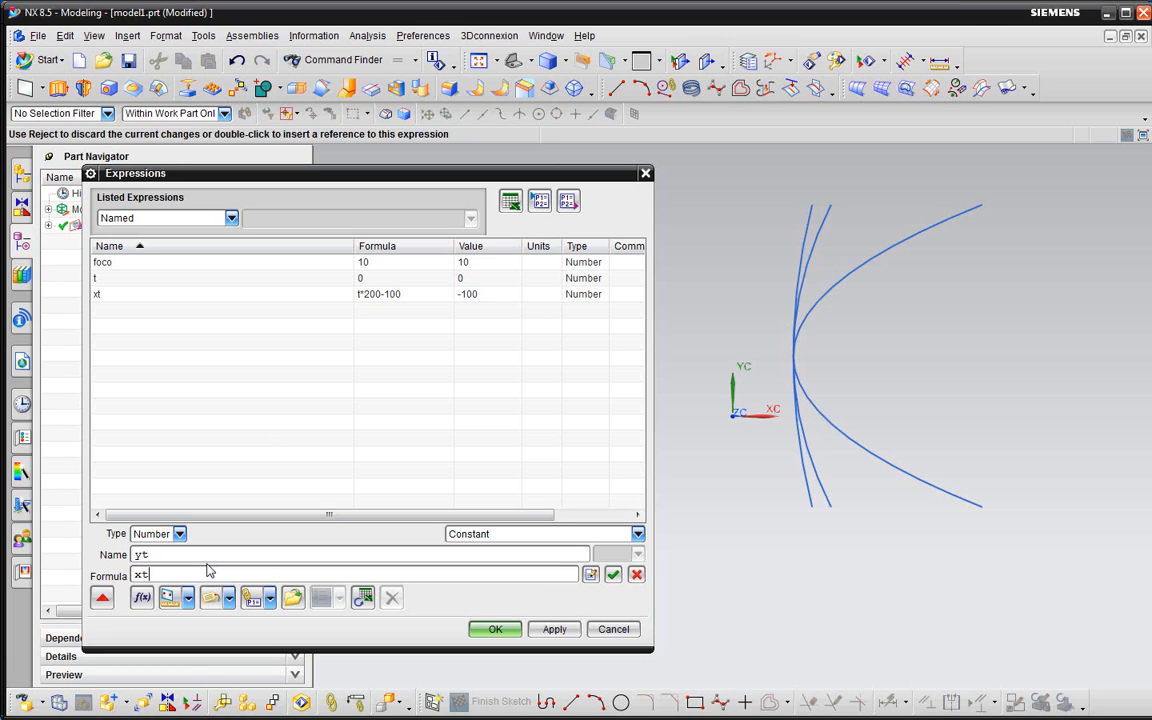
type("^2/(10*")
type("foco")
left_click(613, 576)
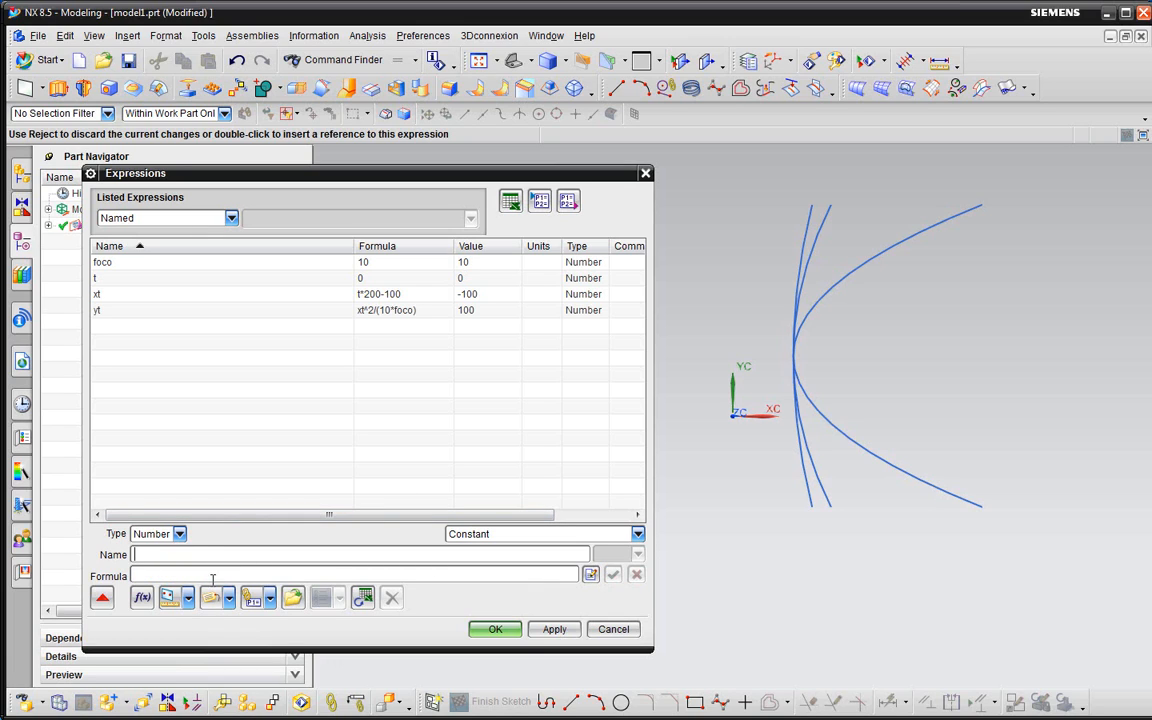
- Add a constant expression named zt with formula 0, check the yt formula and save the expressions
type("zt")
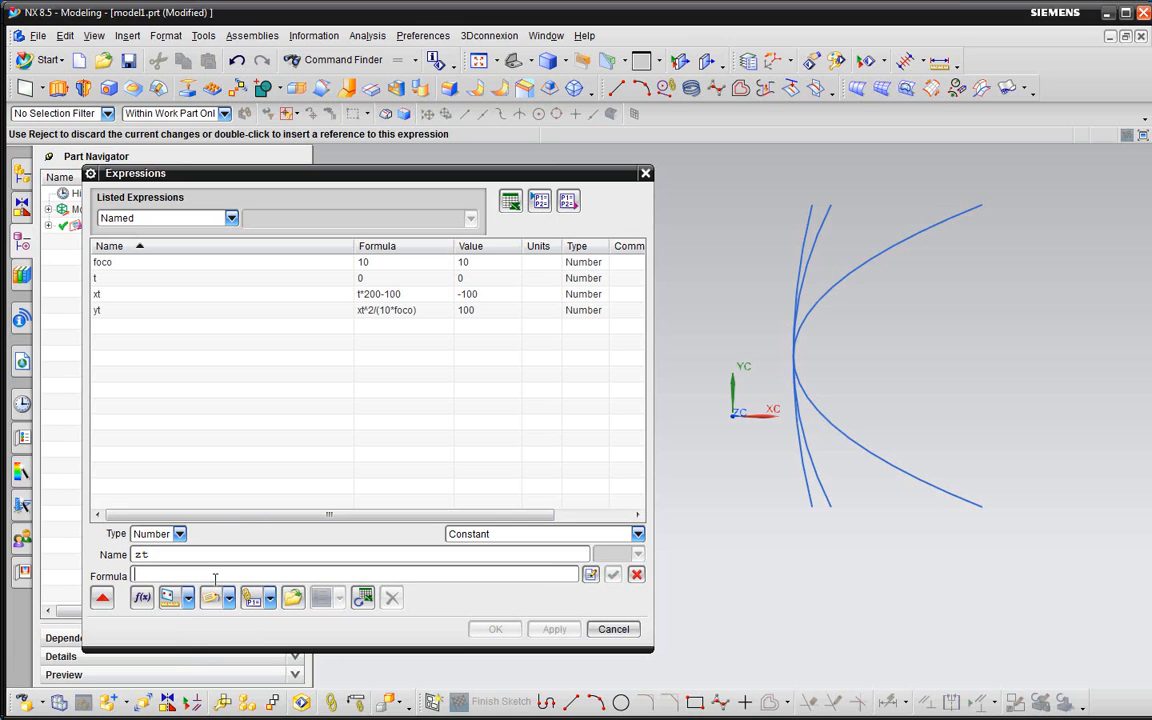
type("0")
left_click(310, 556)
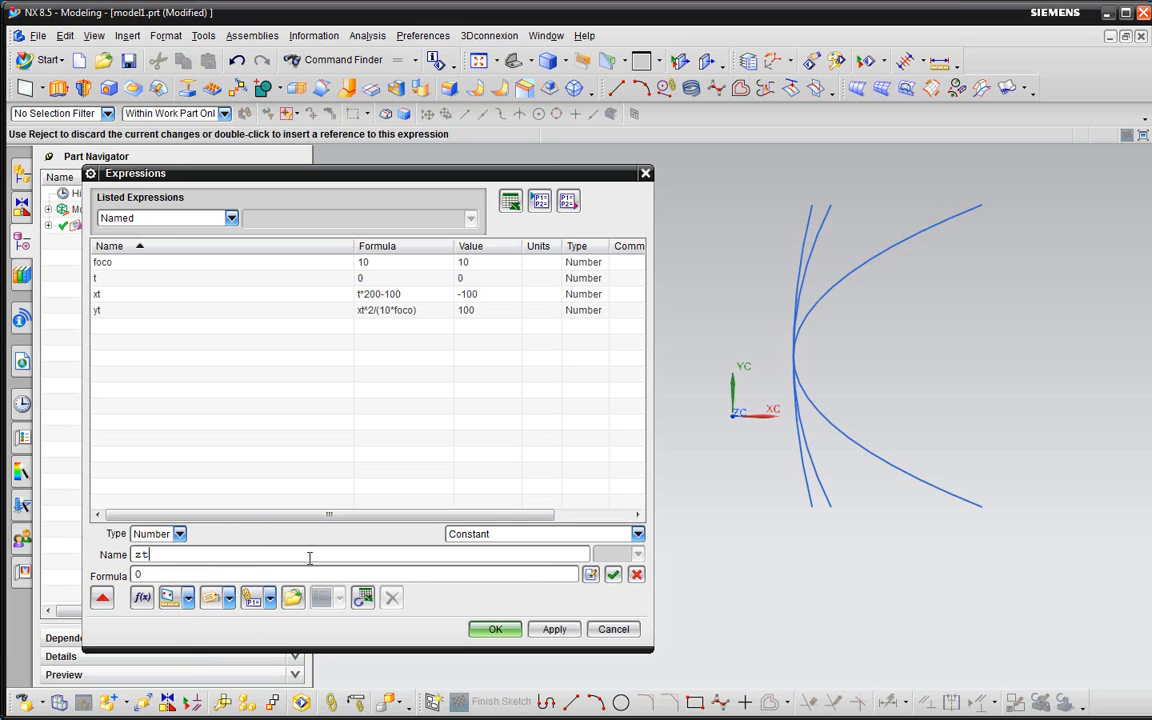
left_click(613, 575)
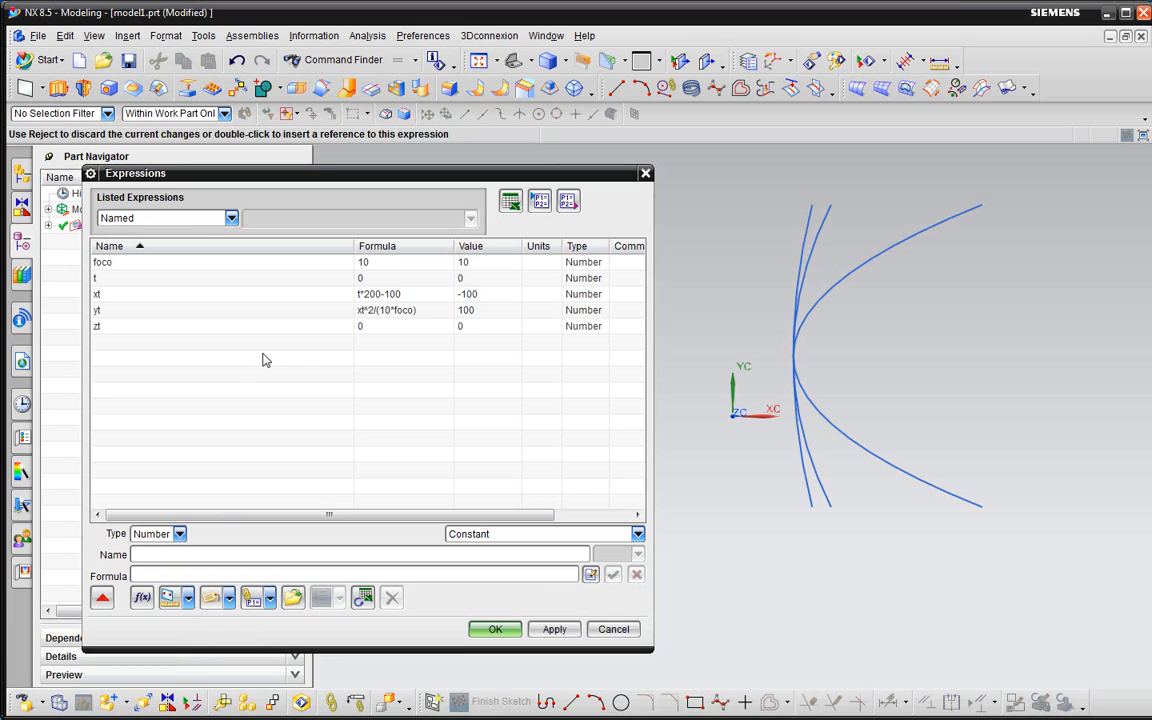
left_click(394, 316)
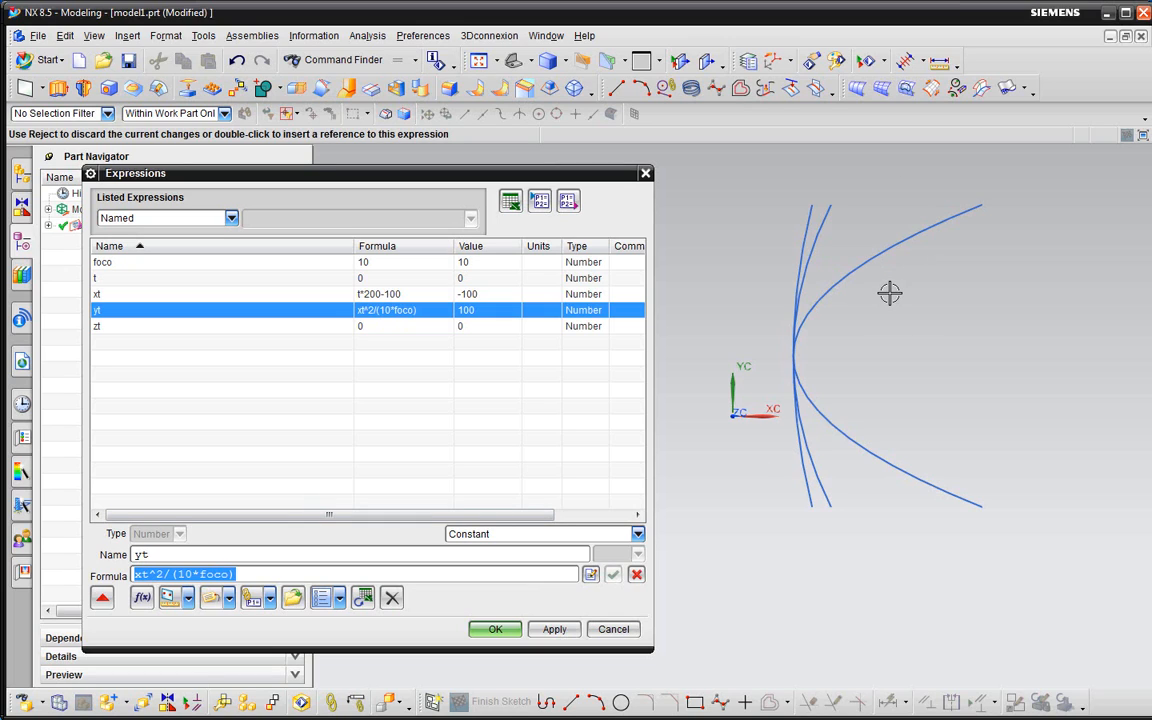
left_click(503, 632)
- Examine the Parabola command's focal length, minimum and maximum DY and rotation angle parameters, and cancel without creating a curve
left_click(128, 36)
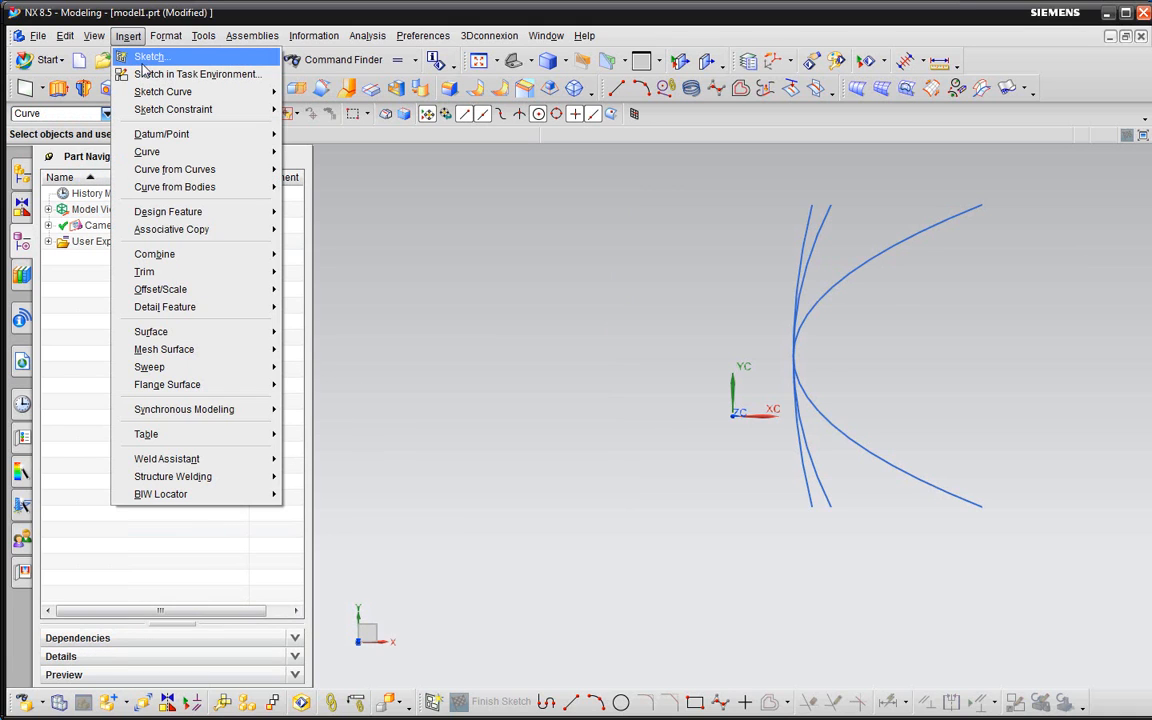
mouse_move(160, 150)
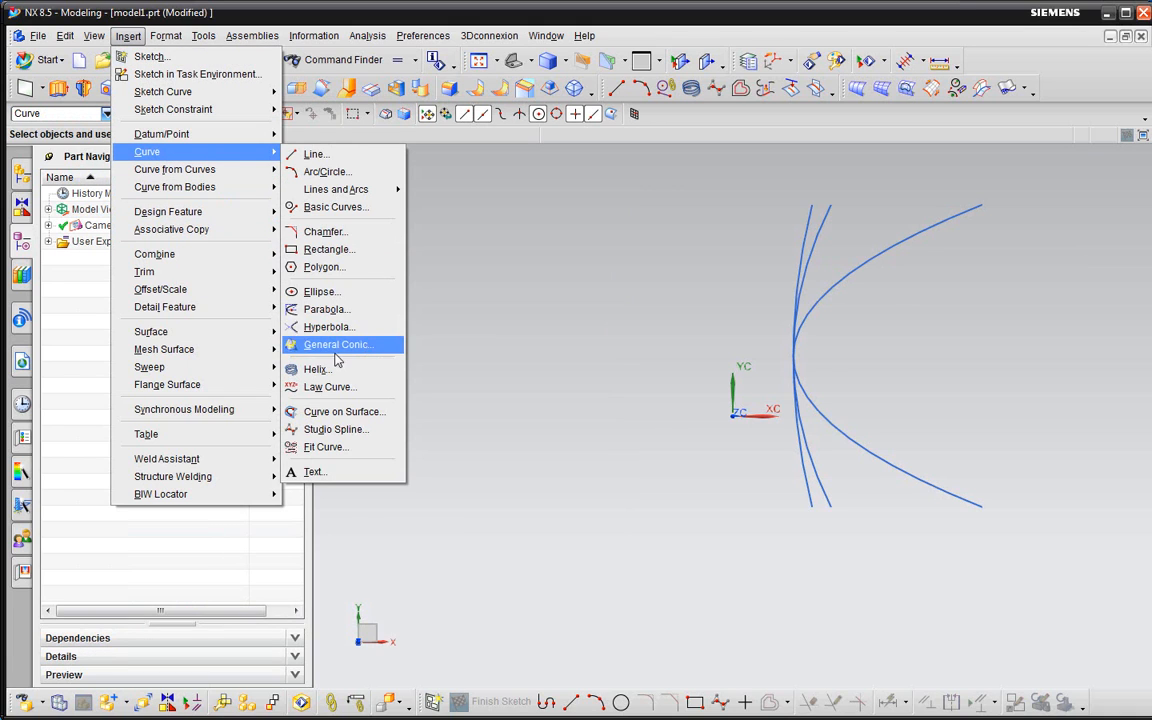
left_click(312, 309)
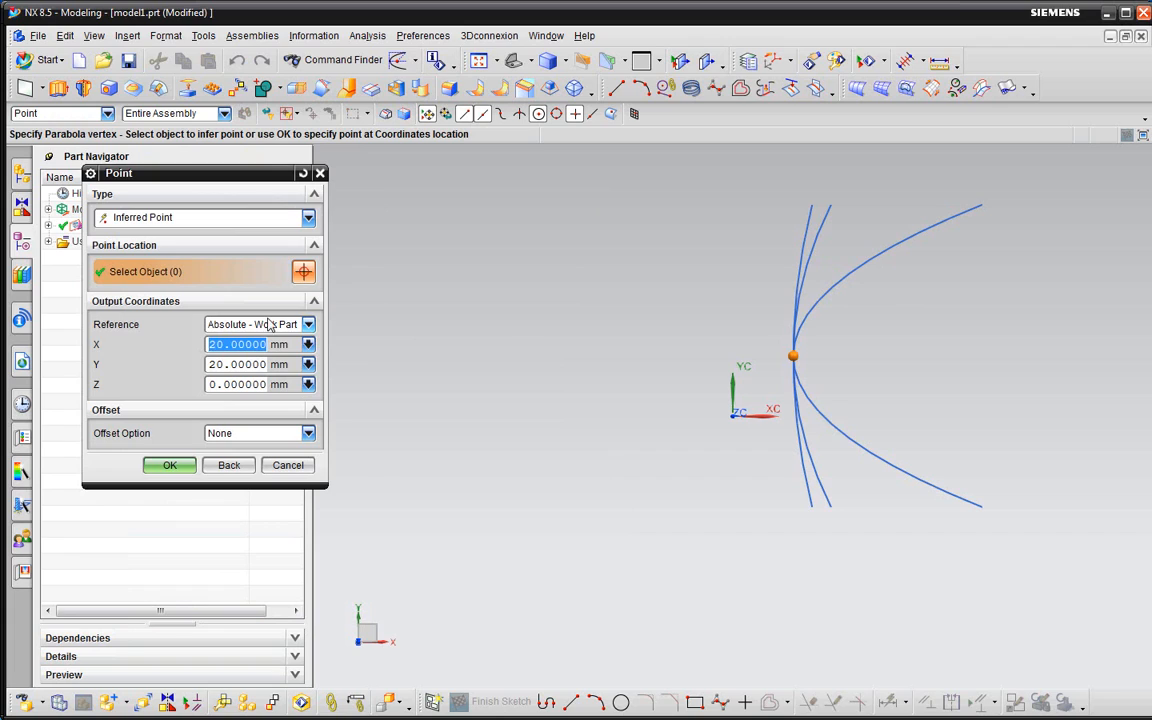
left_click(168, 465)
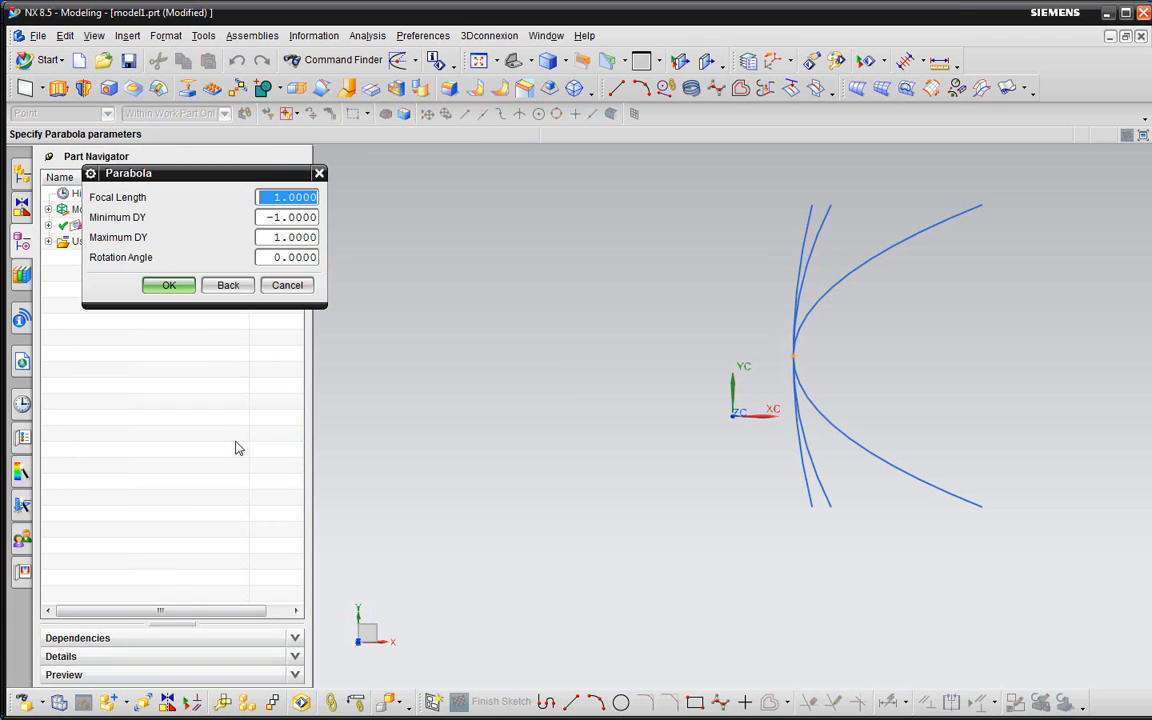
left_click(287, 222)
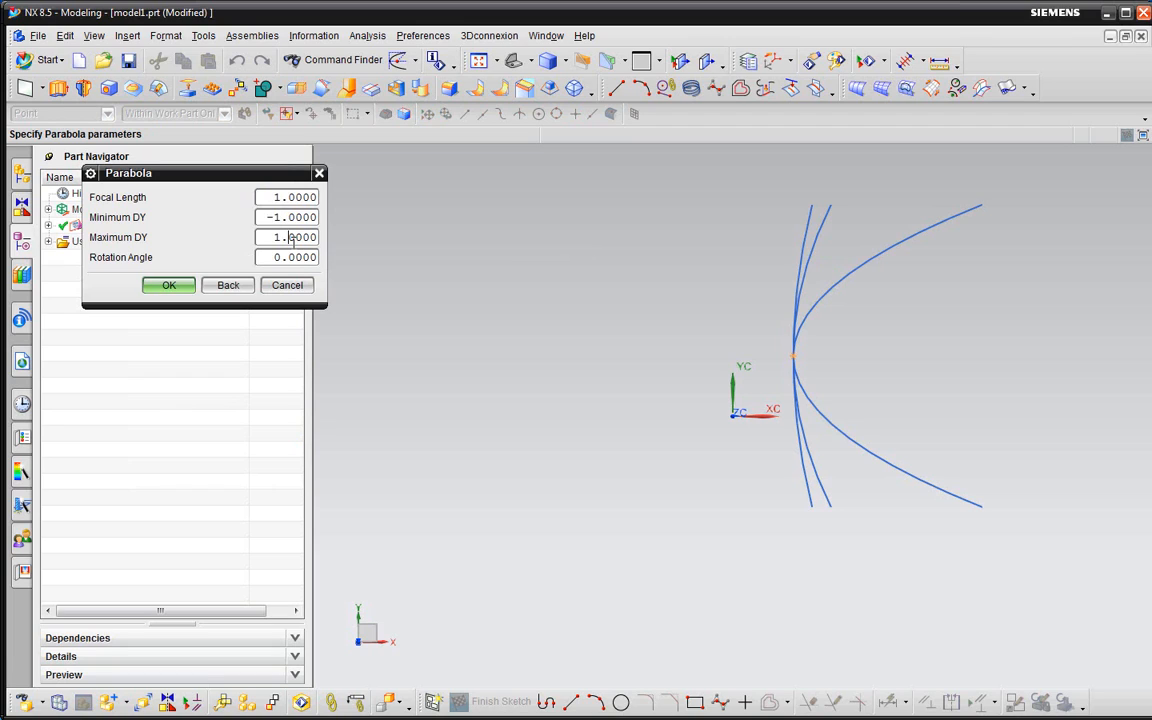
double_click(287, 199)
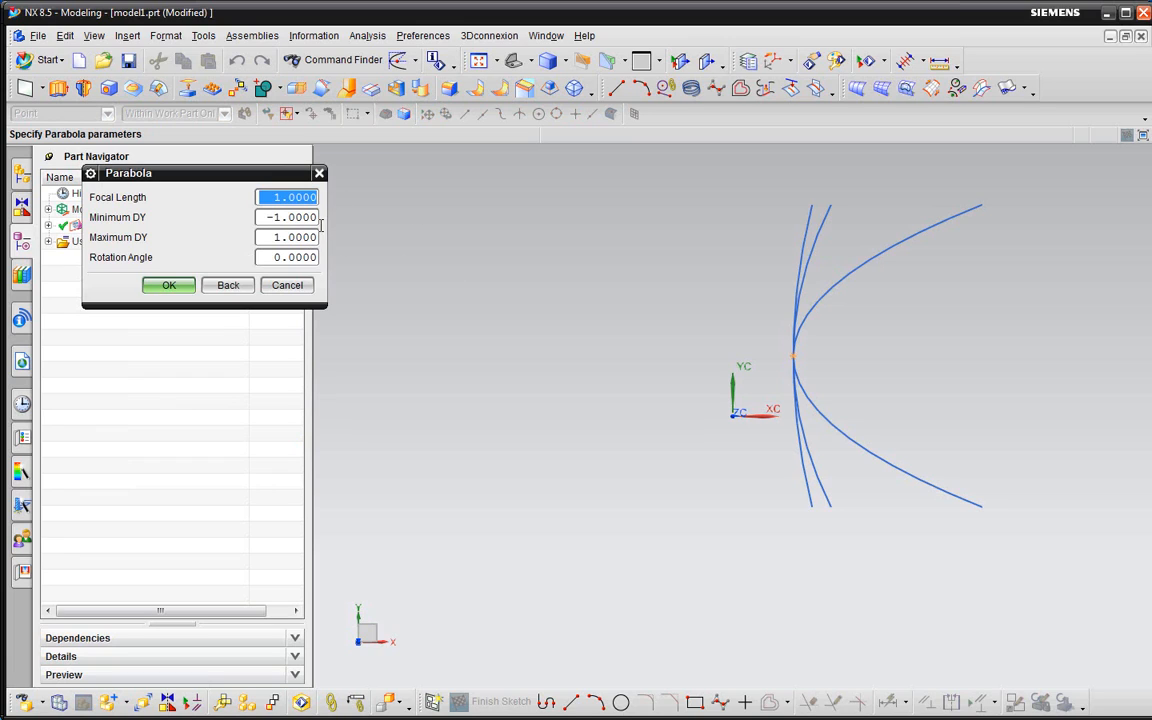
left_click(287, 286)
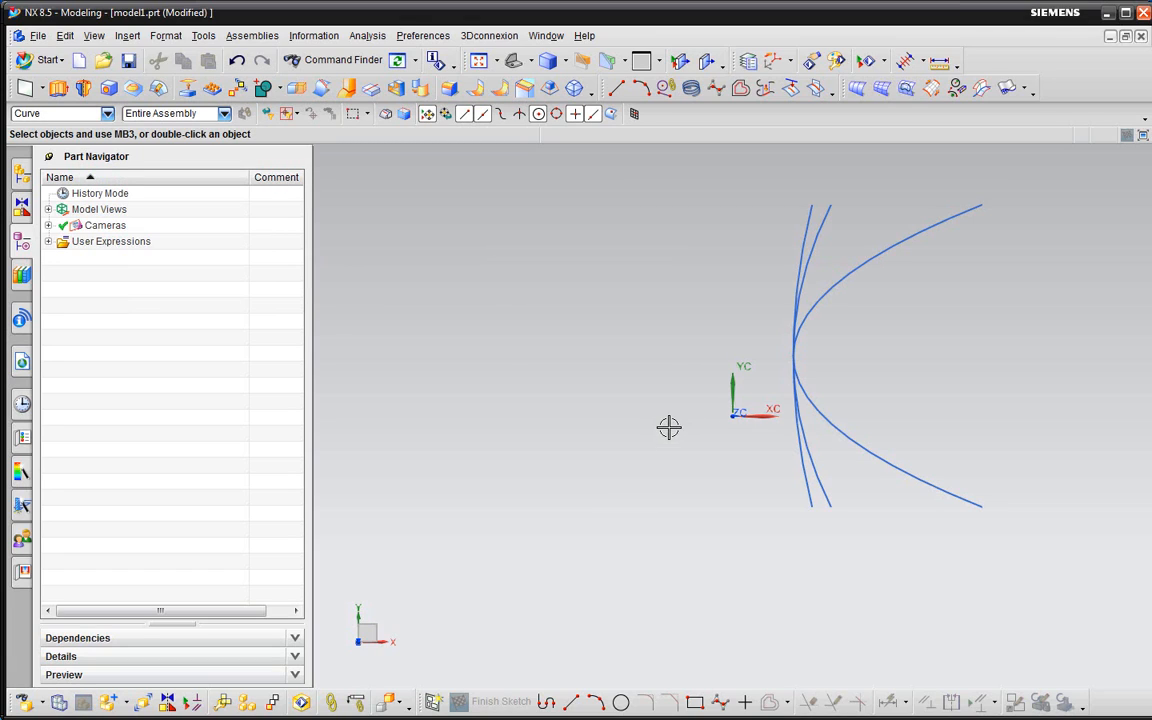
- Create a law curve with the X, Y and Z laws by equation, using parameter t and functions xt, yt and zt
left_click(127, 36)
mouse_move(150, 151)
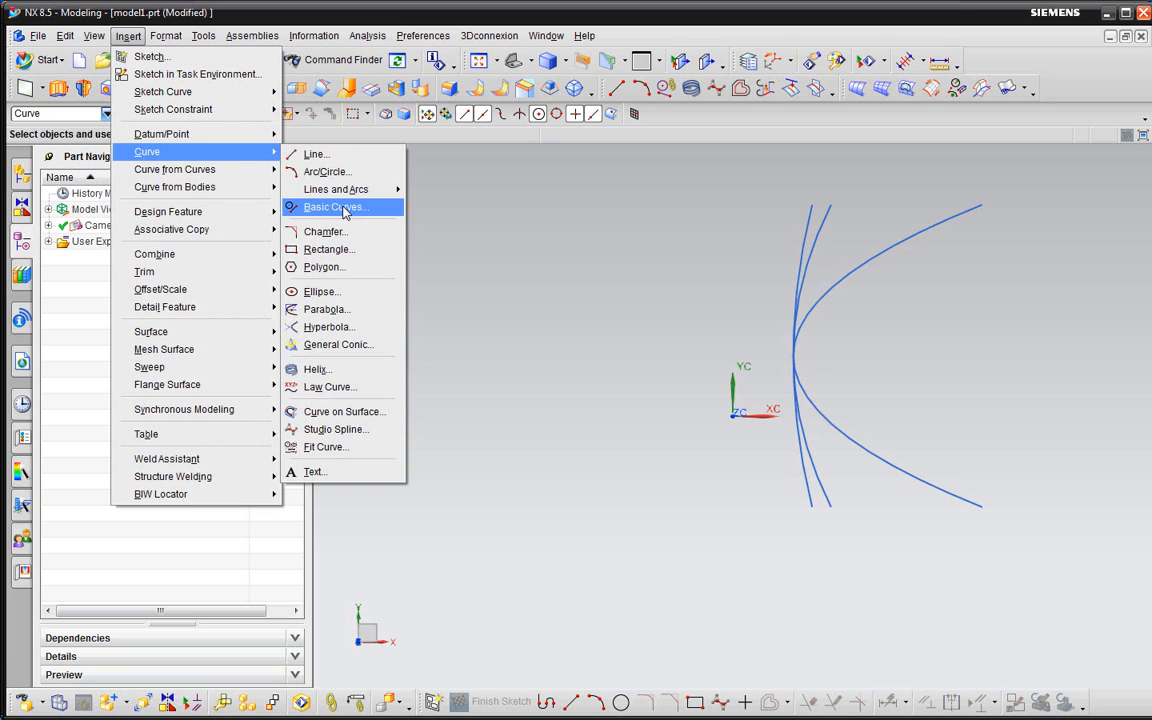
left_click(386, 387)
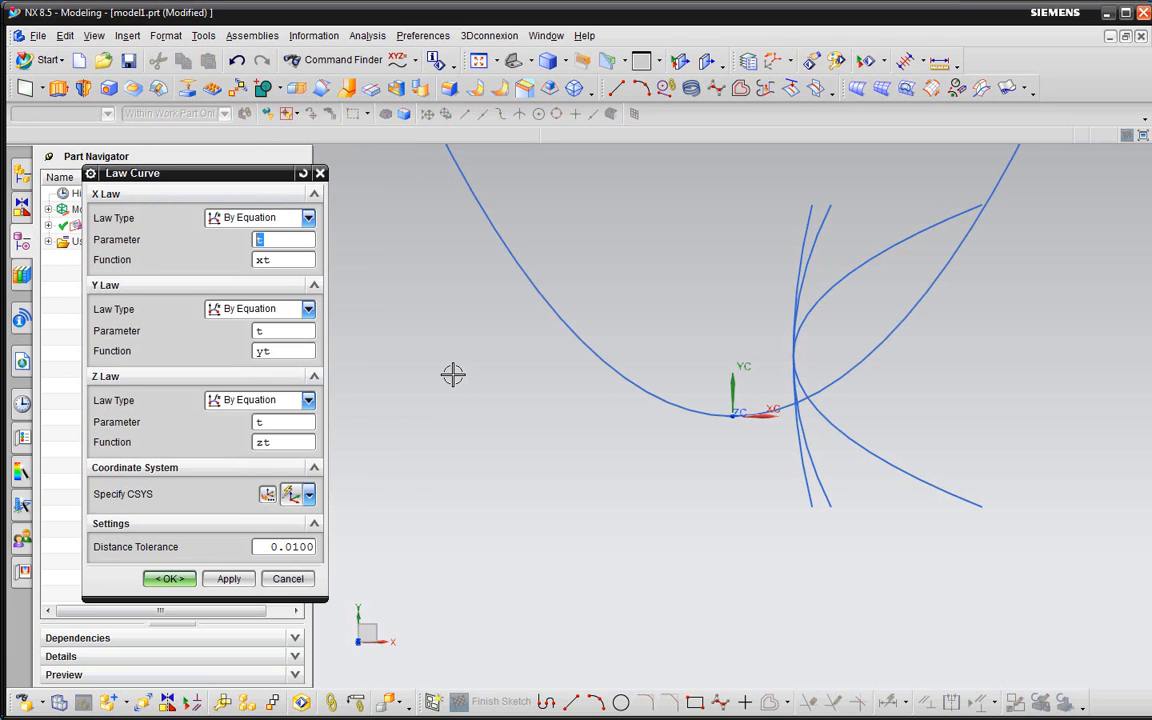
scroll(815, 470, "down", 3)
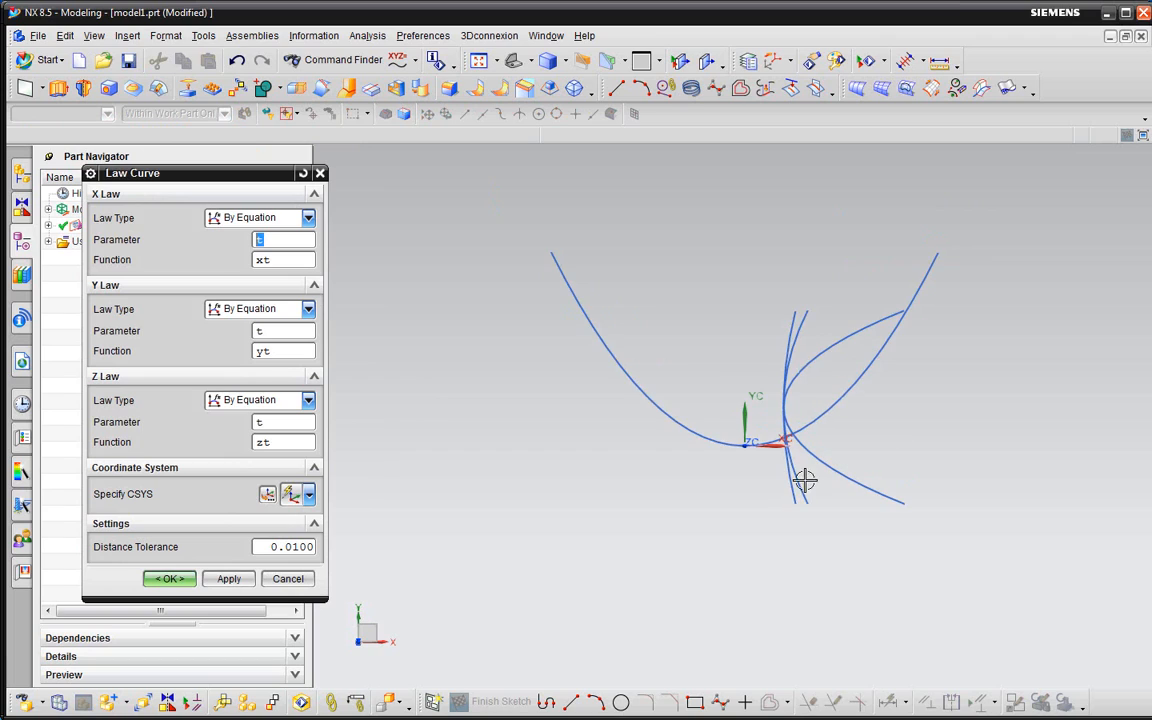
scroll(812, 400, "up", 1)
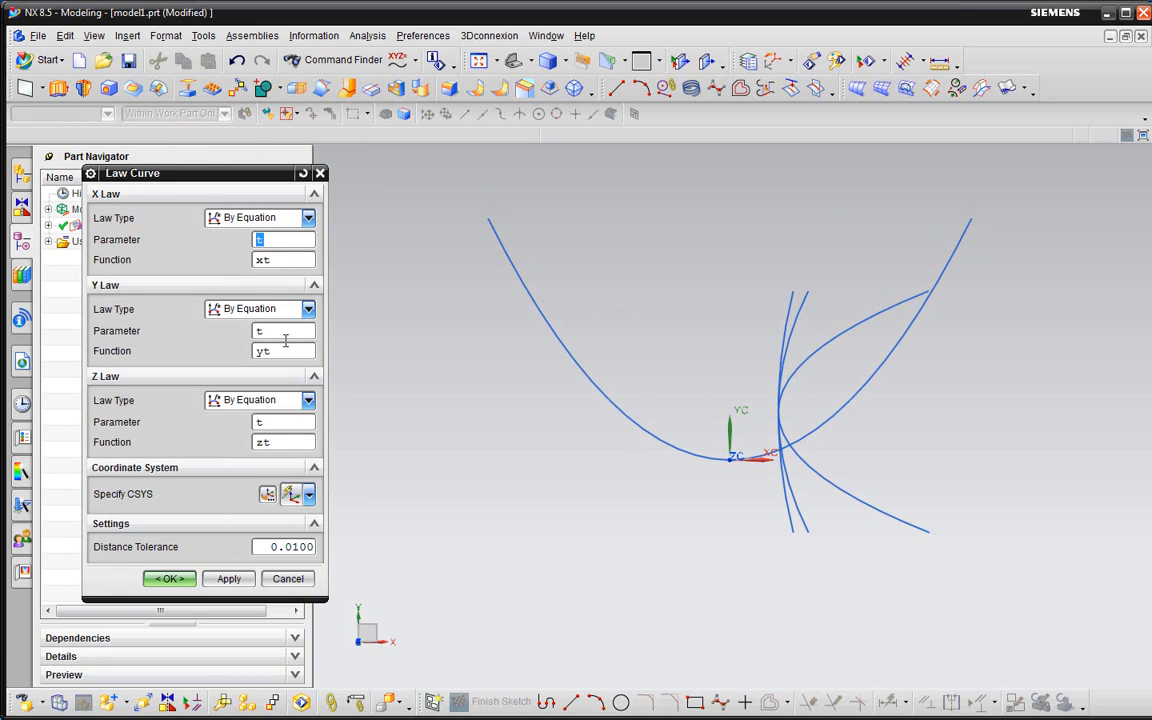
left_click(285, 446)
left_click(283, 356)
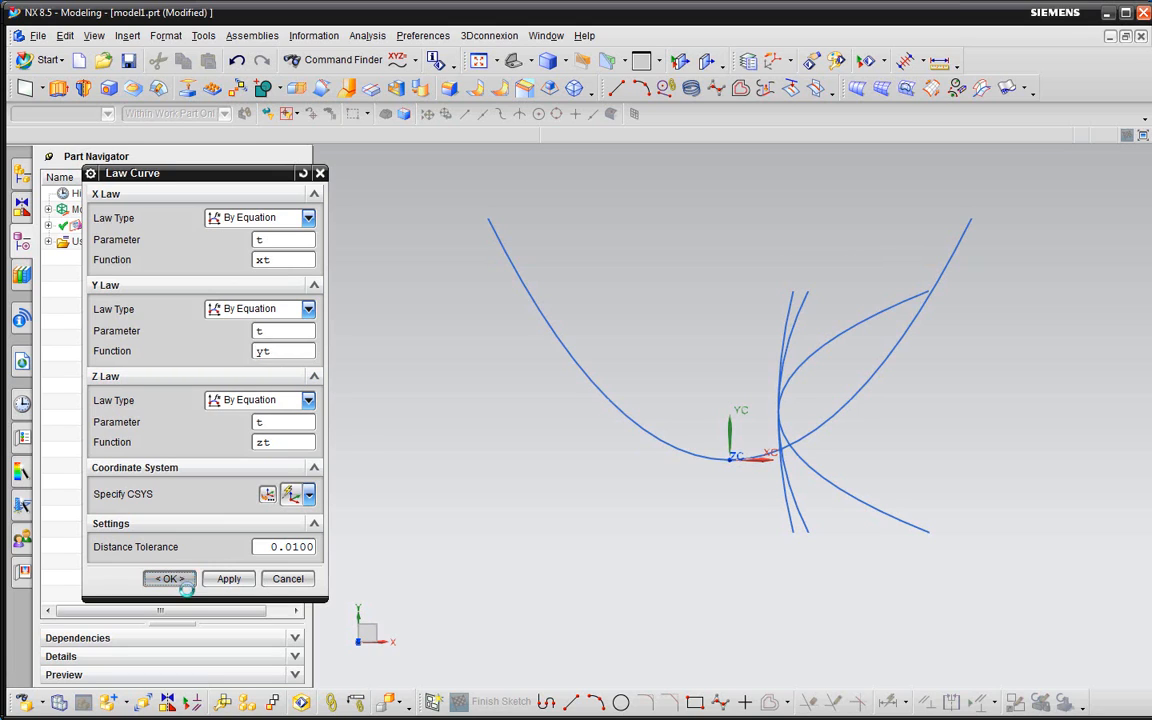
left_click(170, 579)
- Check how the law curve is linked to the named expressions, and review its X, Y and Z law definitions without changing them
left_click(200, 37)
left_click(203, 57)
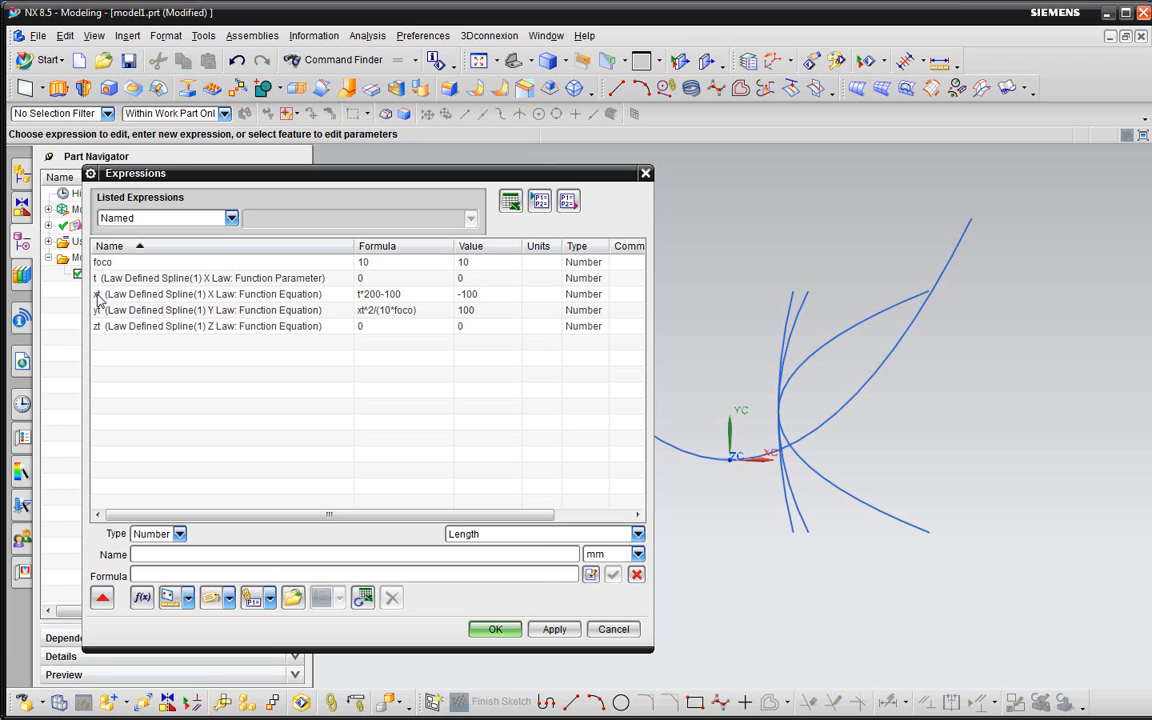
left_click(612, 628)
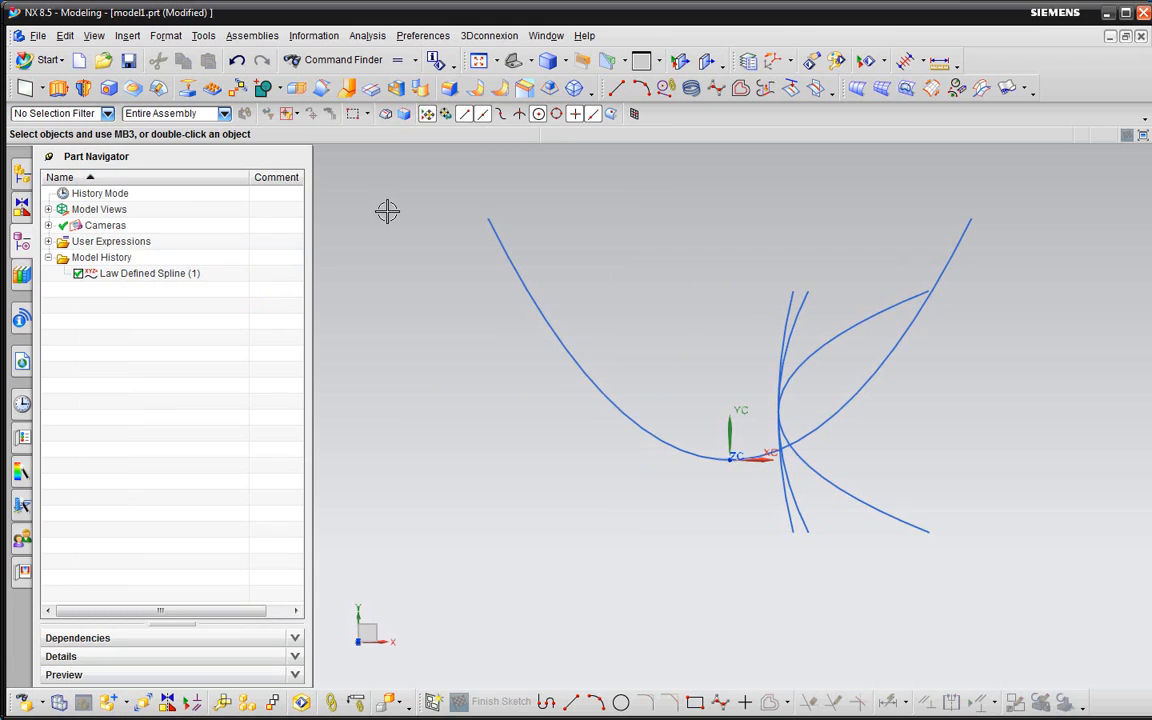
left_click(206, 38)
left_click(393, 356)
double_click(118, 275)
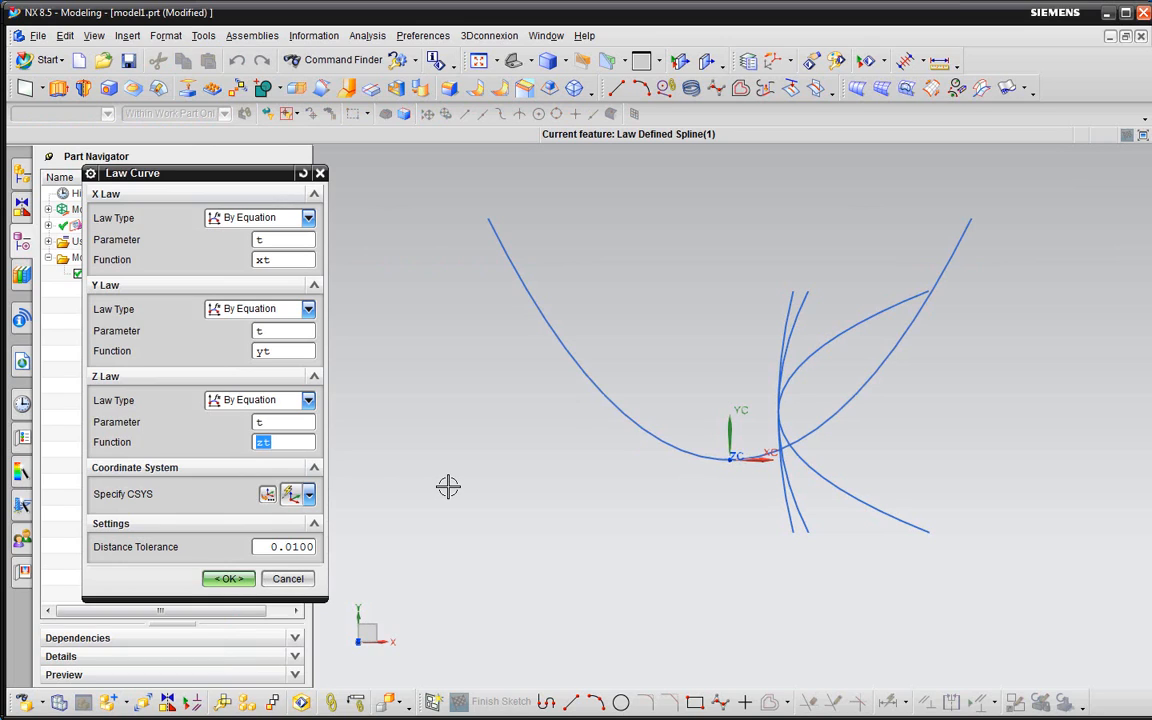
left_click(288, 578)
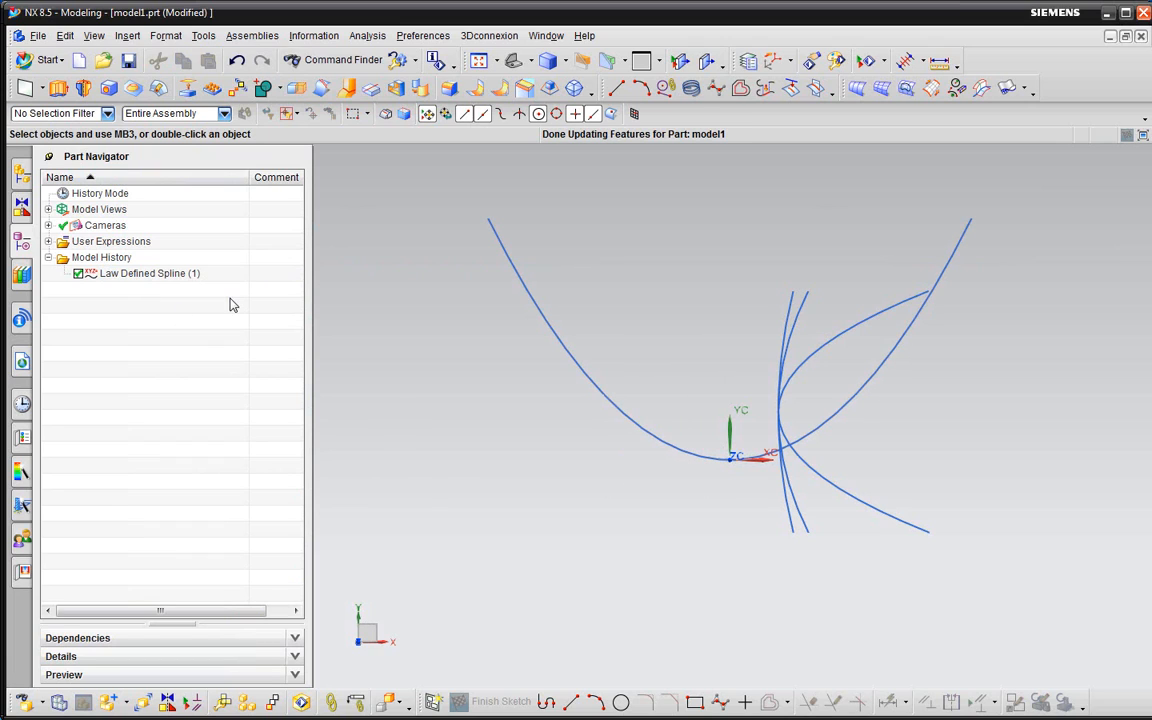
- Set the foco expression to 50 and apply it to the law curve
left_click(203, 35)
left_click(215, 52)
scroll(910, 368, "up", 3)
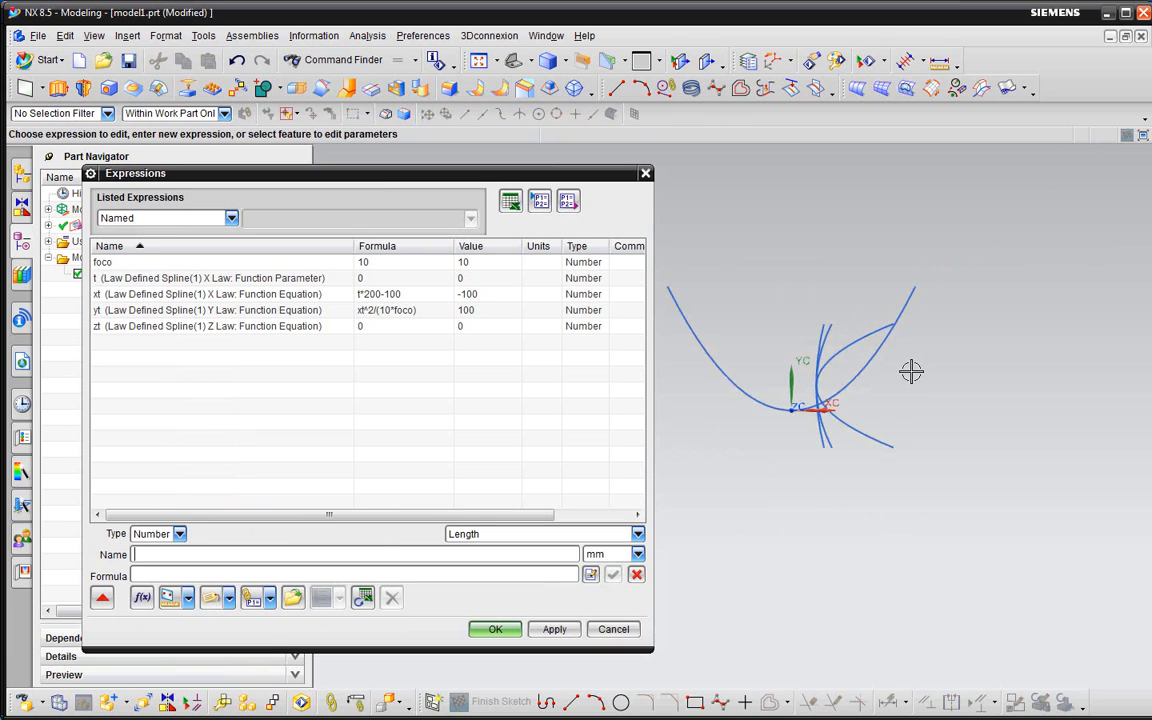
scroll(830, 398, "down", 3)
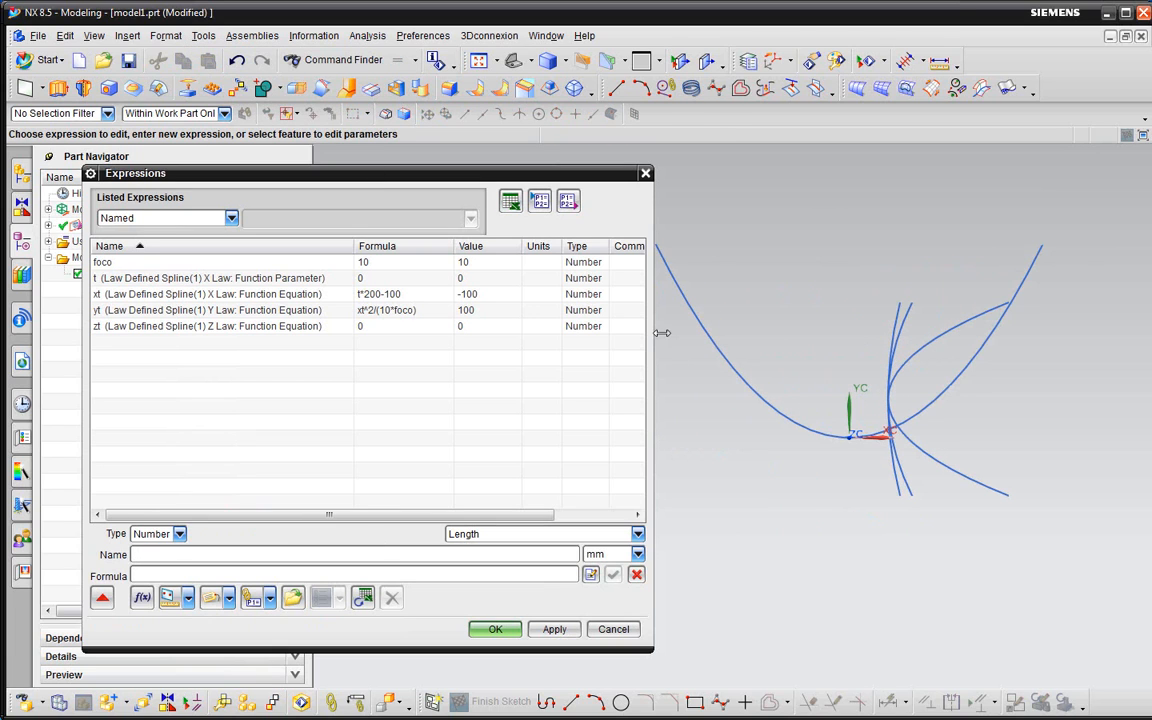
left_click_drag(539, 180, 493, 160)
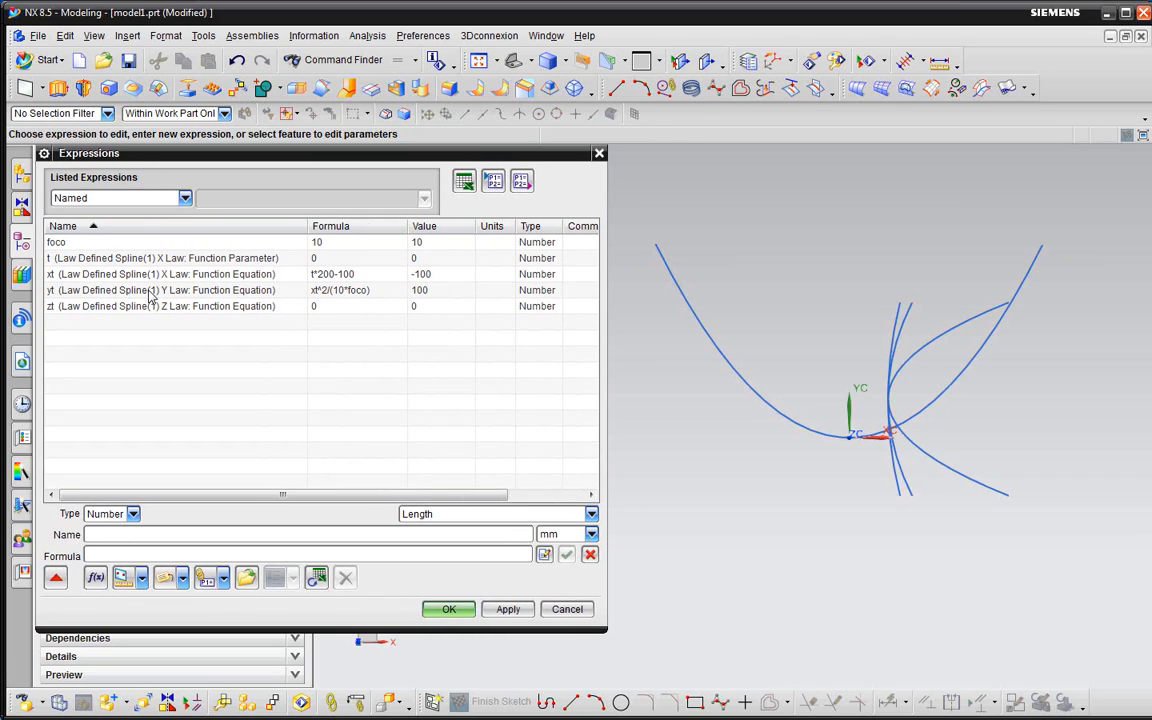
left_click(100, 242)
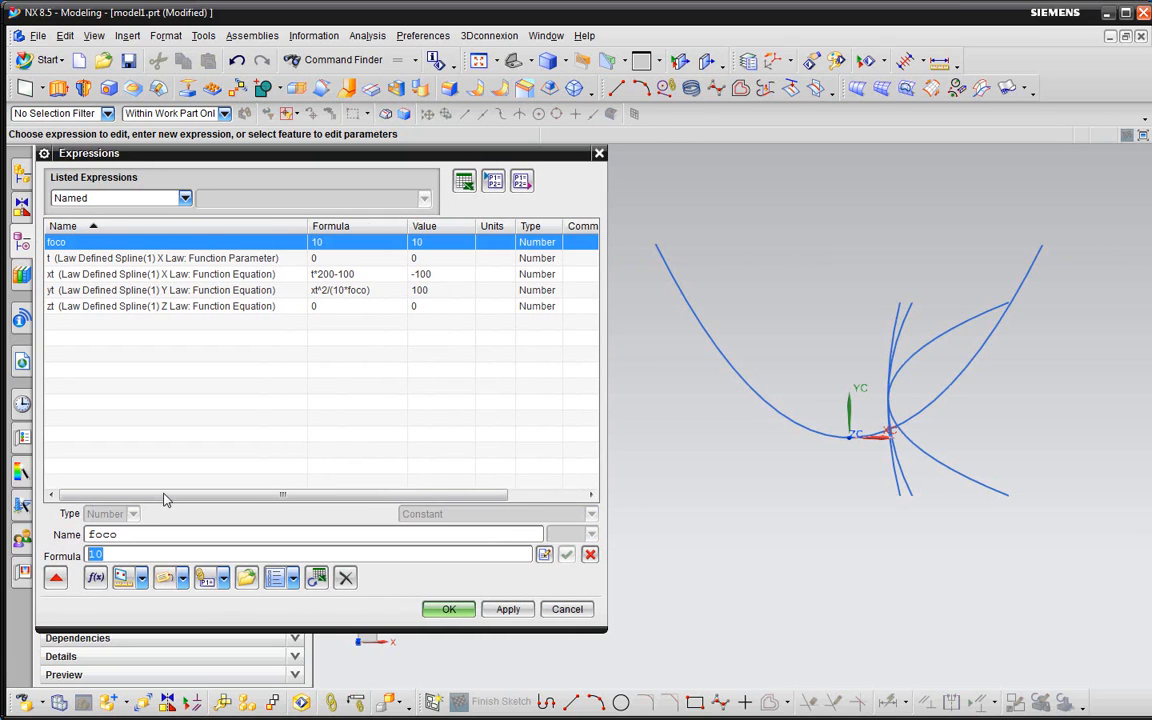
type("5")
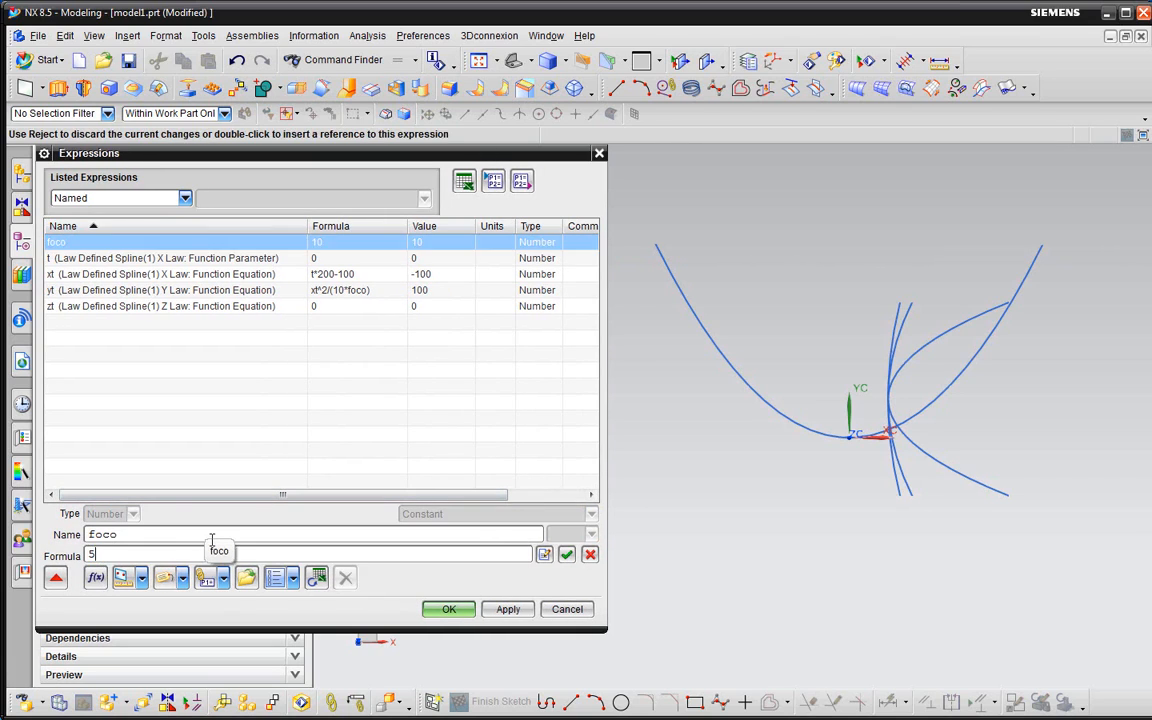
type("0")
left_click(566, 554)
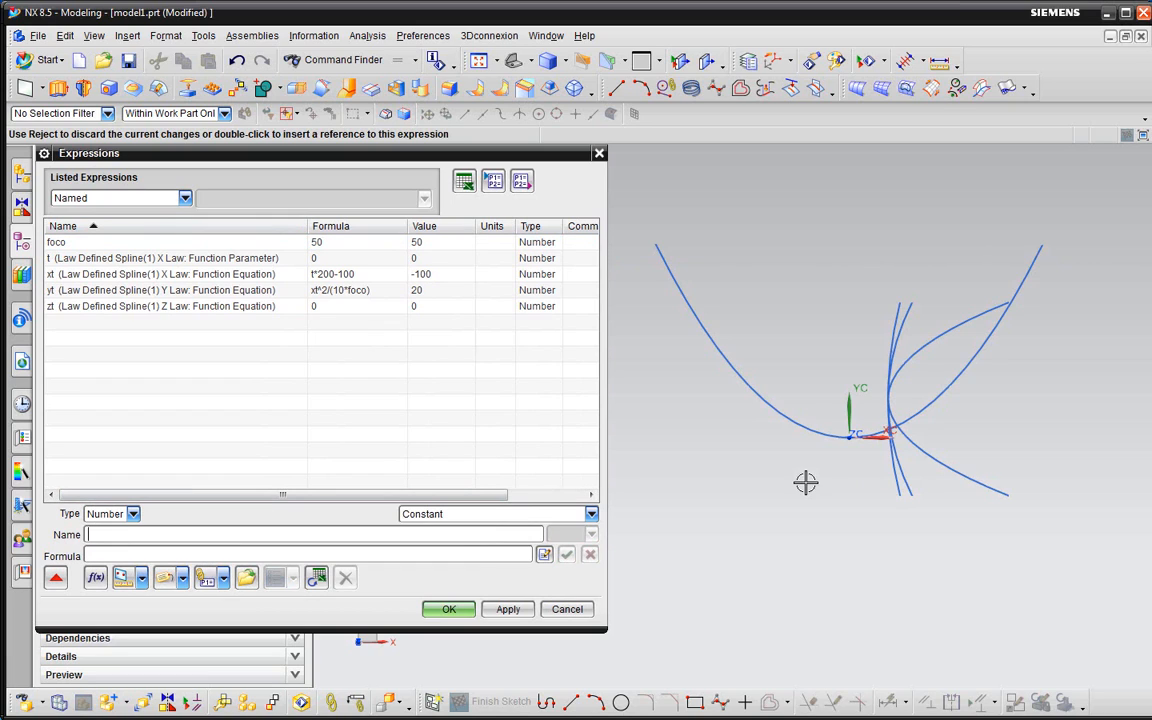
left_click(508, 609)
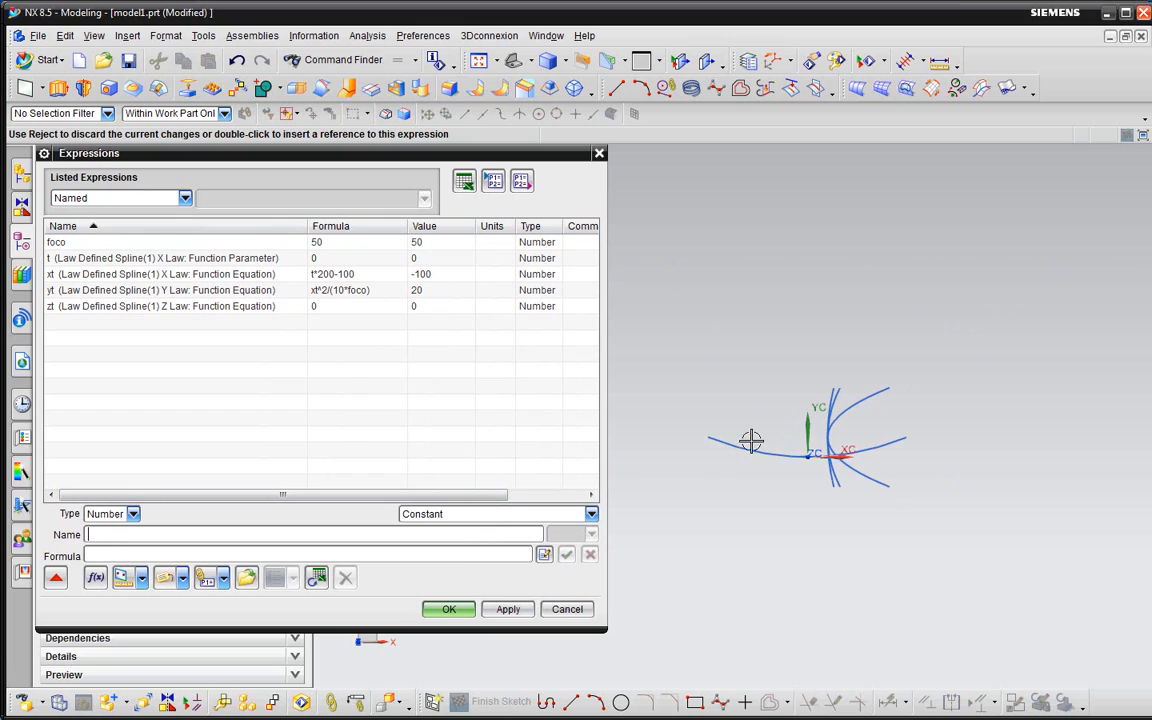
- Set the foco expression to 5 and apply it to update the parabola
left_click(58, 241)
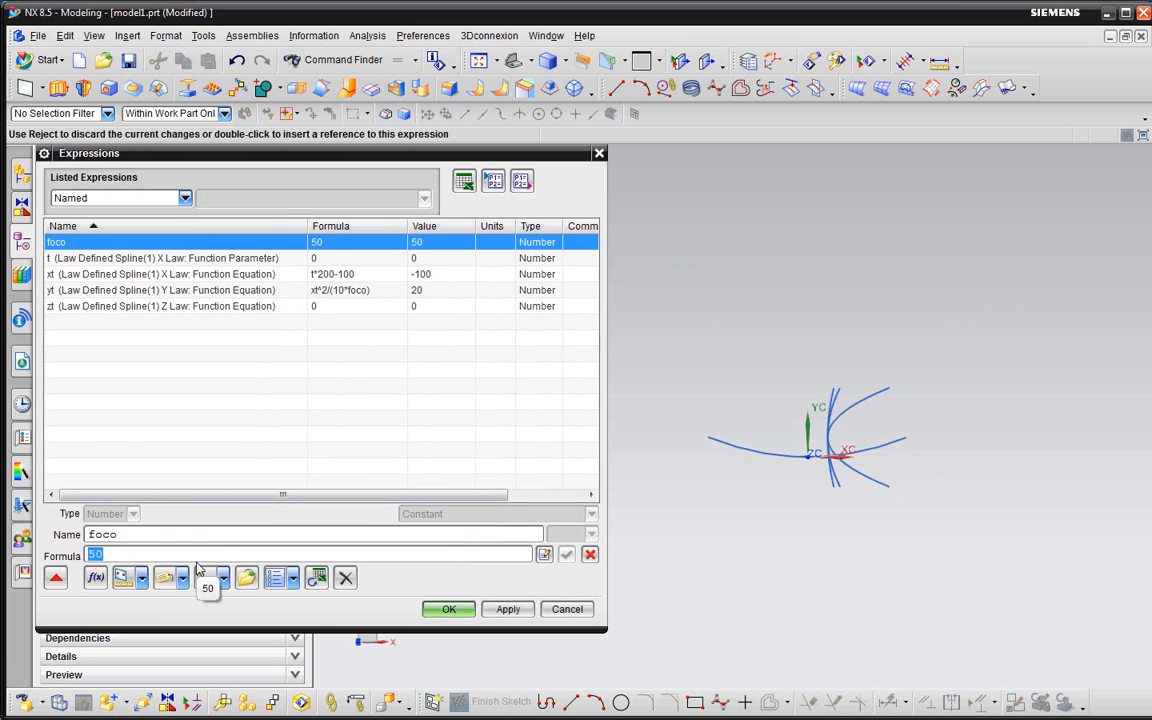
type("5")
left_click(566, 554)
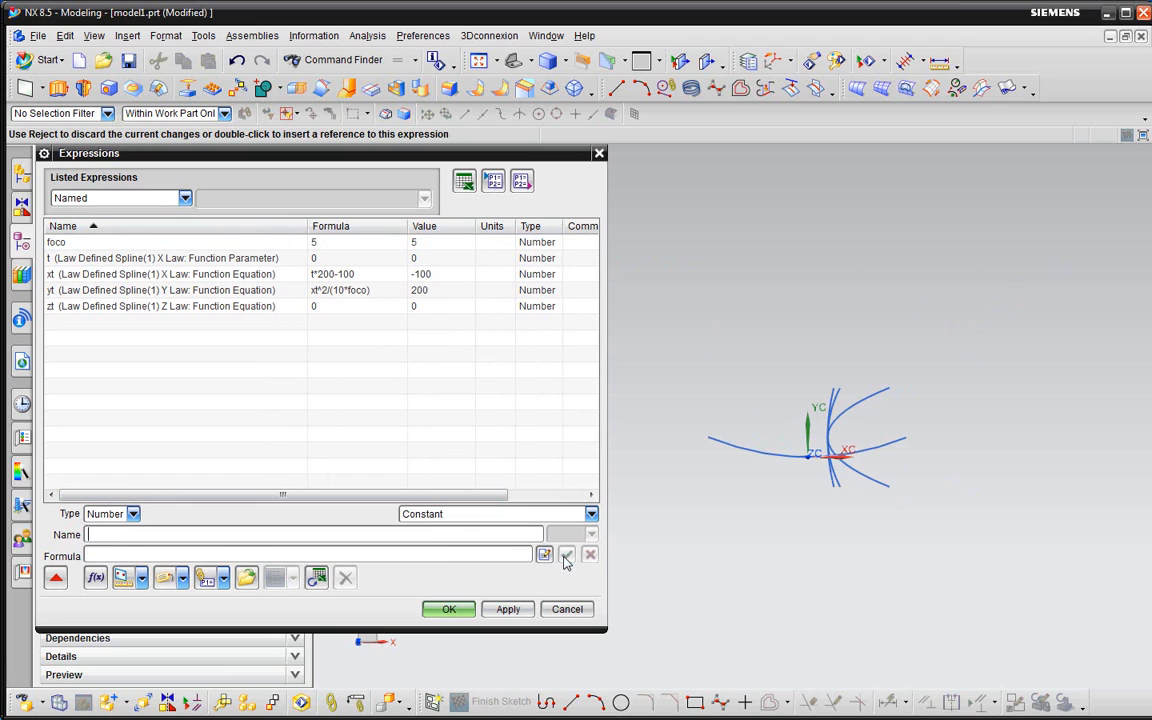
left_click(507, 609)
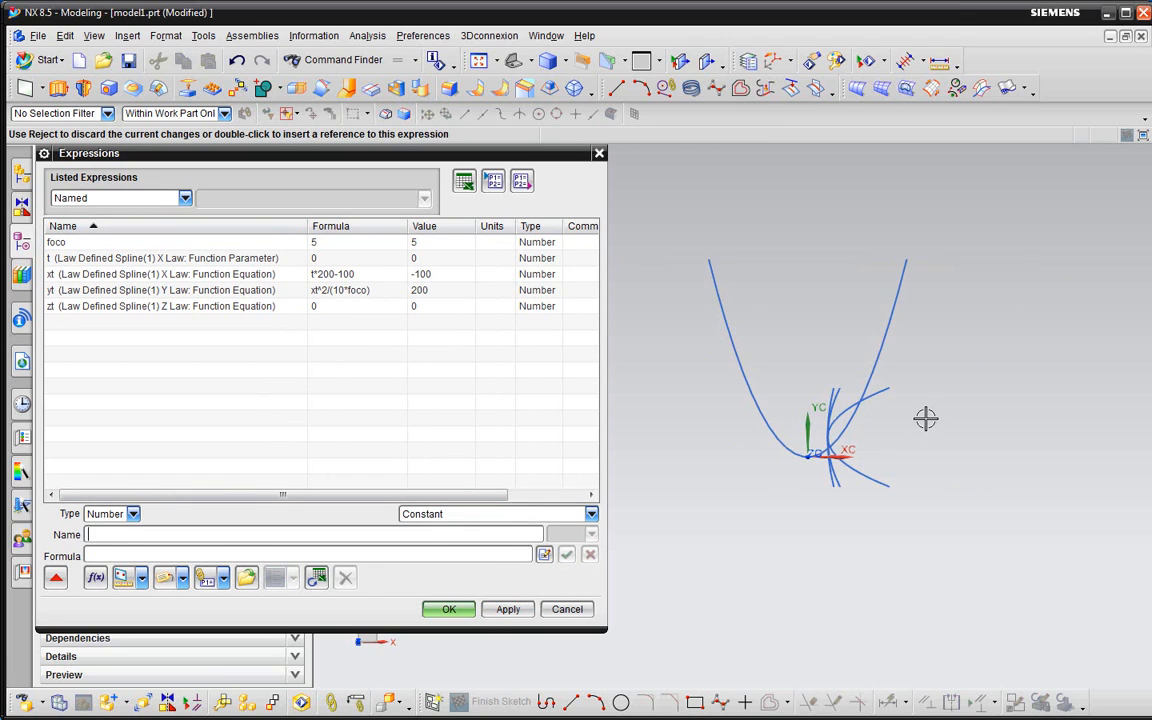
- Change the xt formula to t*300-100 and apply it to the law curve
left_click(160, 274)
left_click(129, 558)
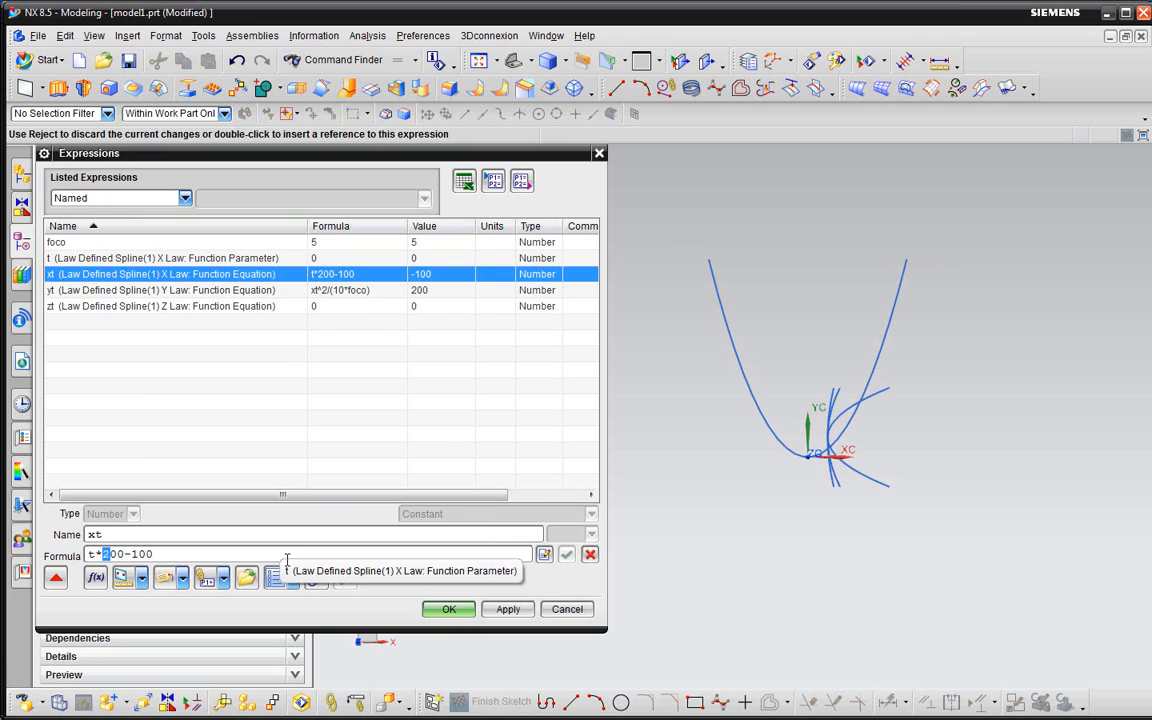
type("3")
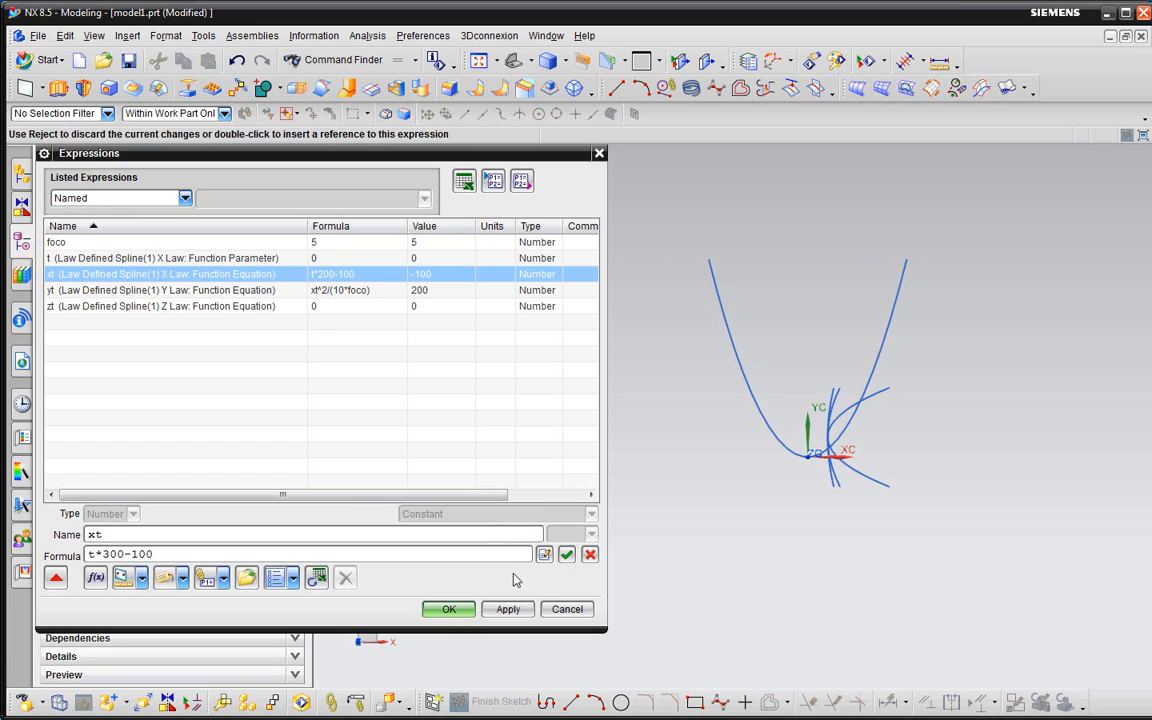
left_click(510, 610)
scroll(827, 580, "down", 2)
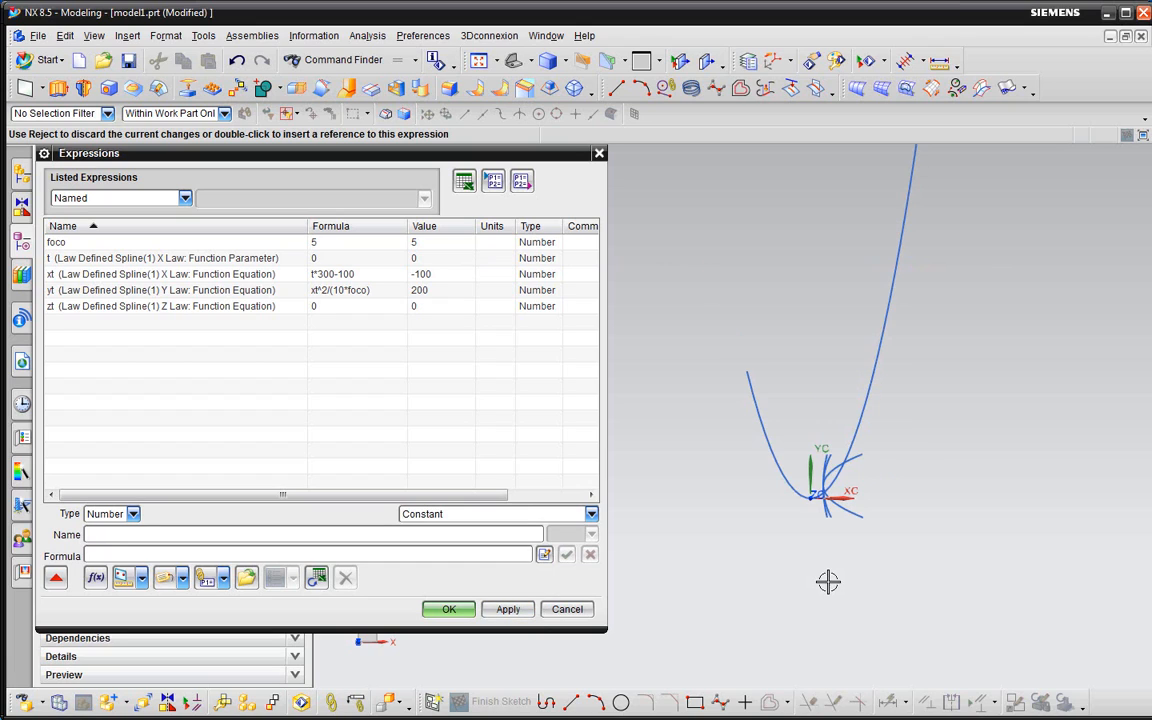
scroll(865, 586, "down", 3)
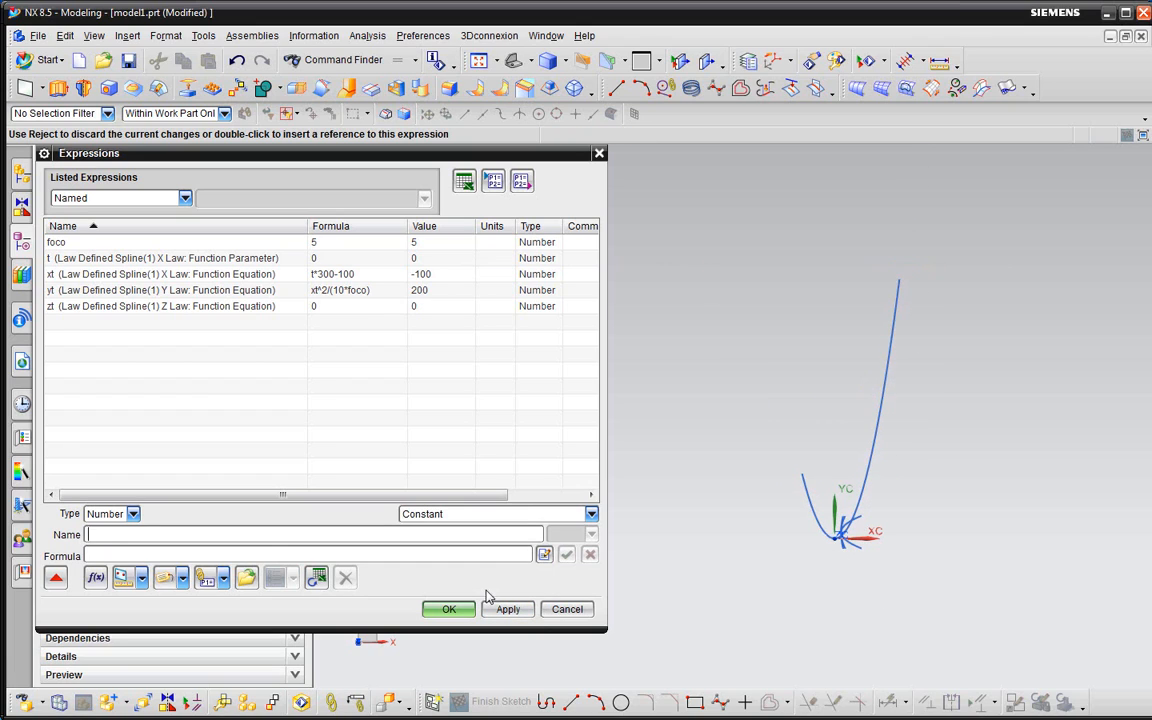
- Set the xt formula to t*300-150 and apply it so the parabola is symmetric about the Y axis
left_click(95, 279)
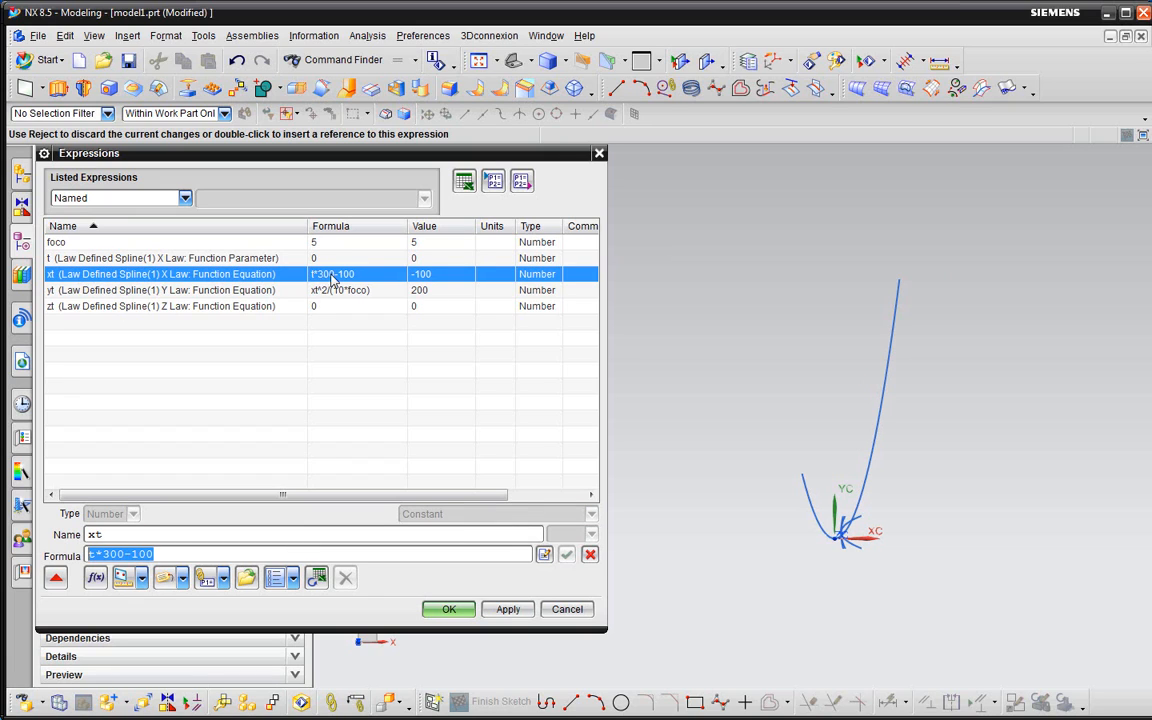
left_click(146, 556)
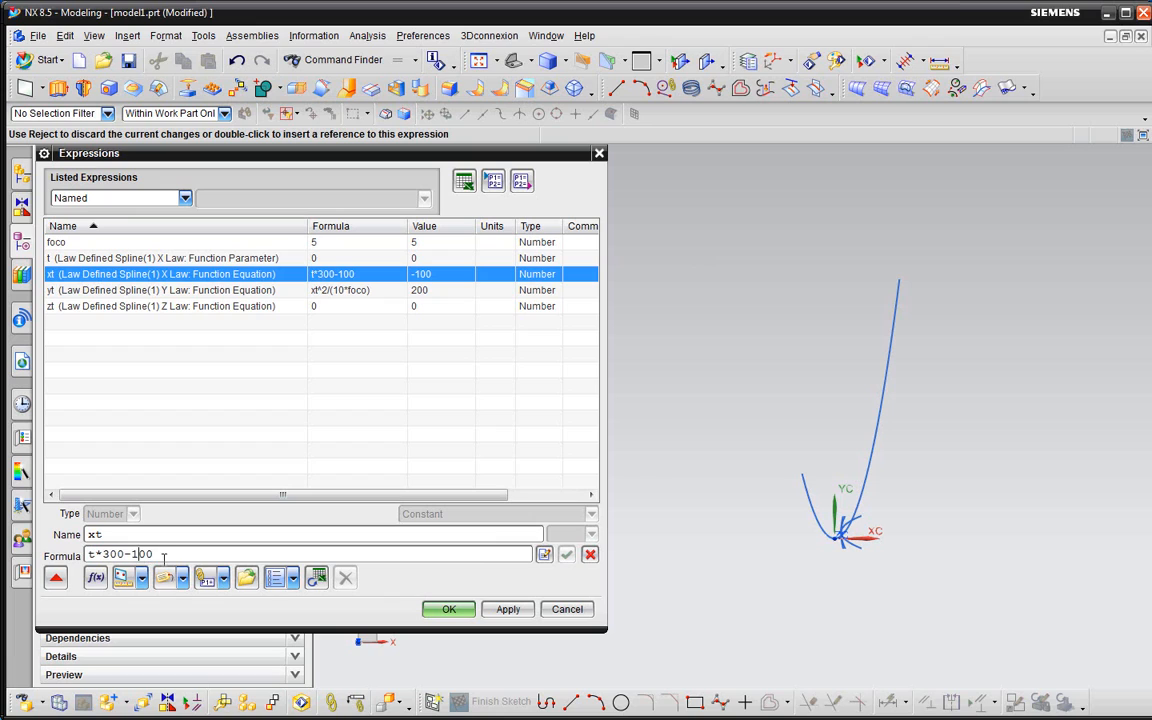
type("5")
key("Delete")
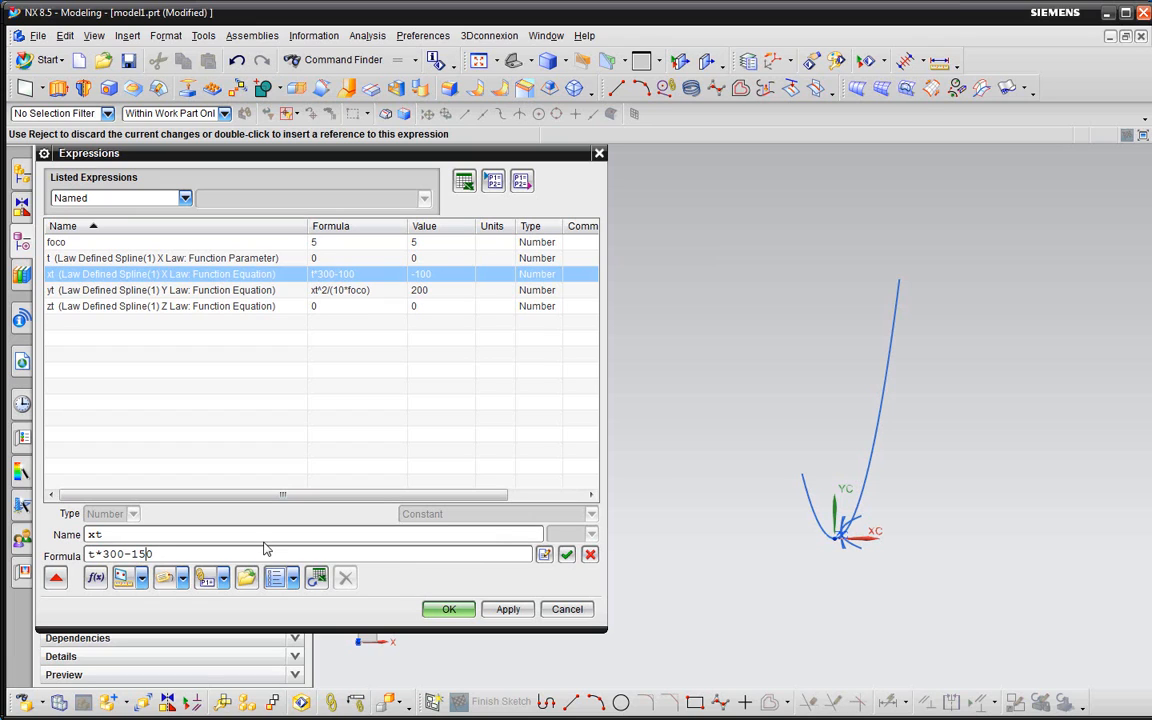
left_click(567, 554)
left_click(508, 609)
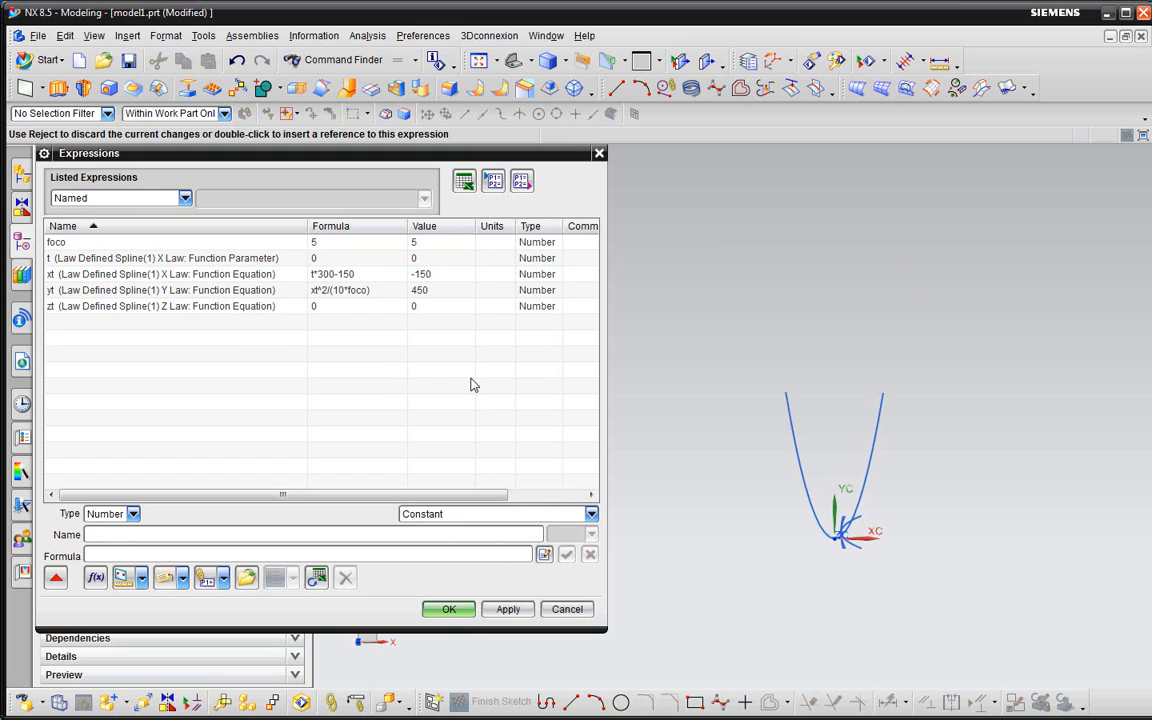
scroll(868, 538, "up", 3)
scroll(877, 532, "down", 2)
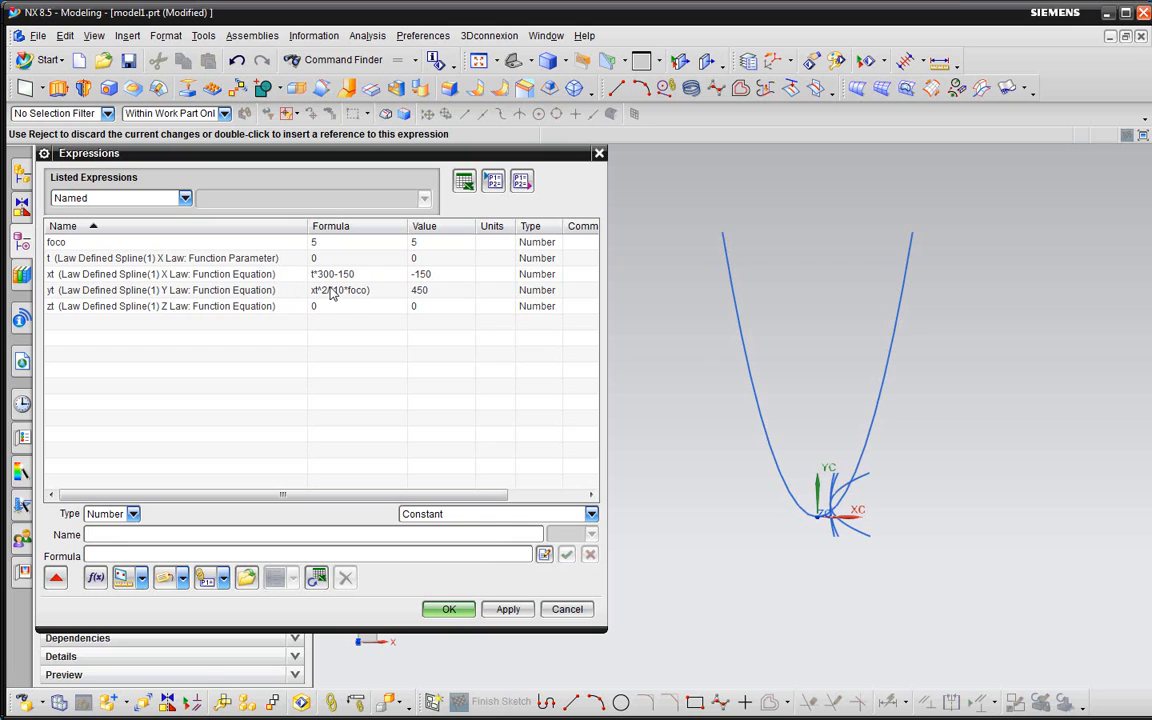
- Add a length expression named profundidade with the value 200 mm
left_click(335, 275)
left_click(315, 290)
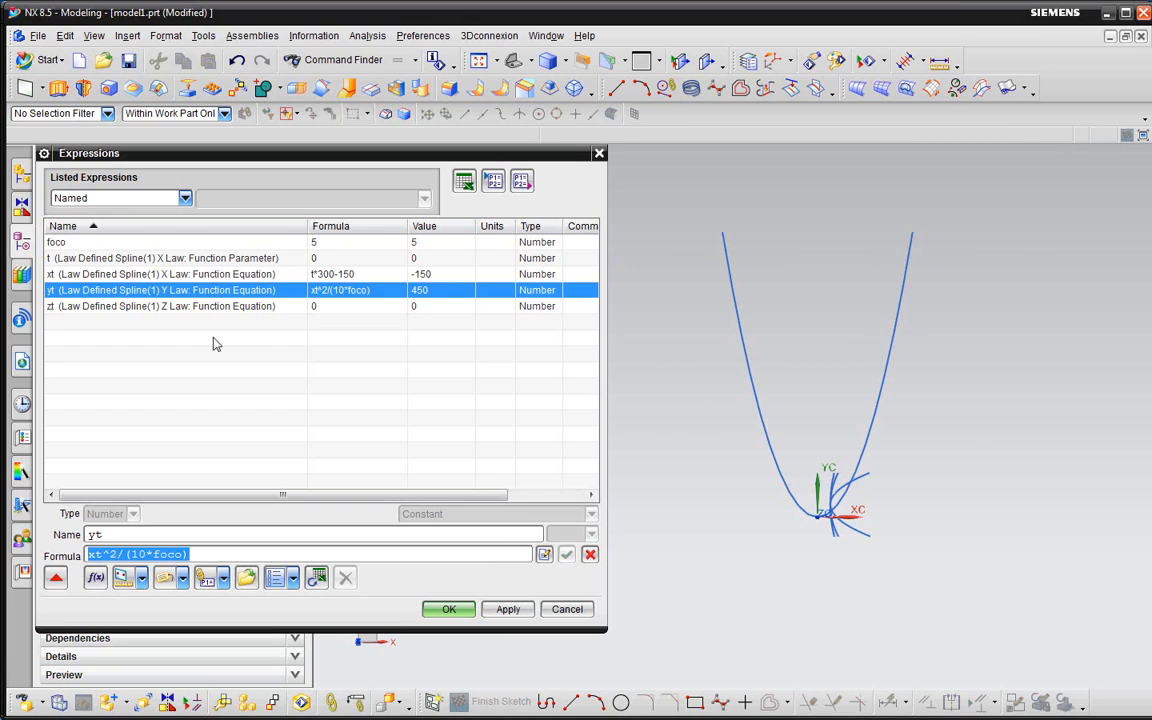
left_click(234, 380)
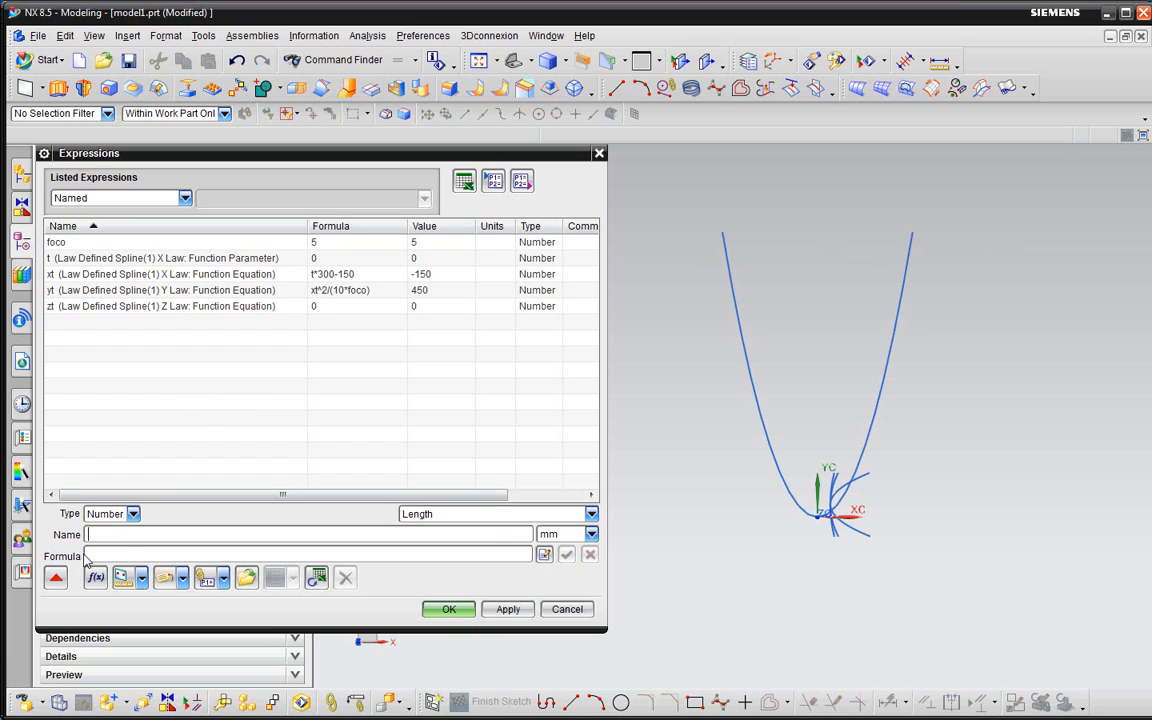
type("a")
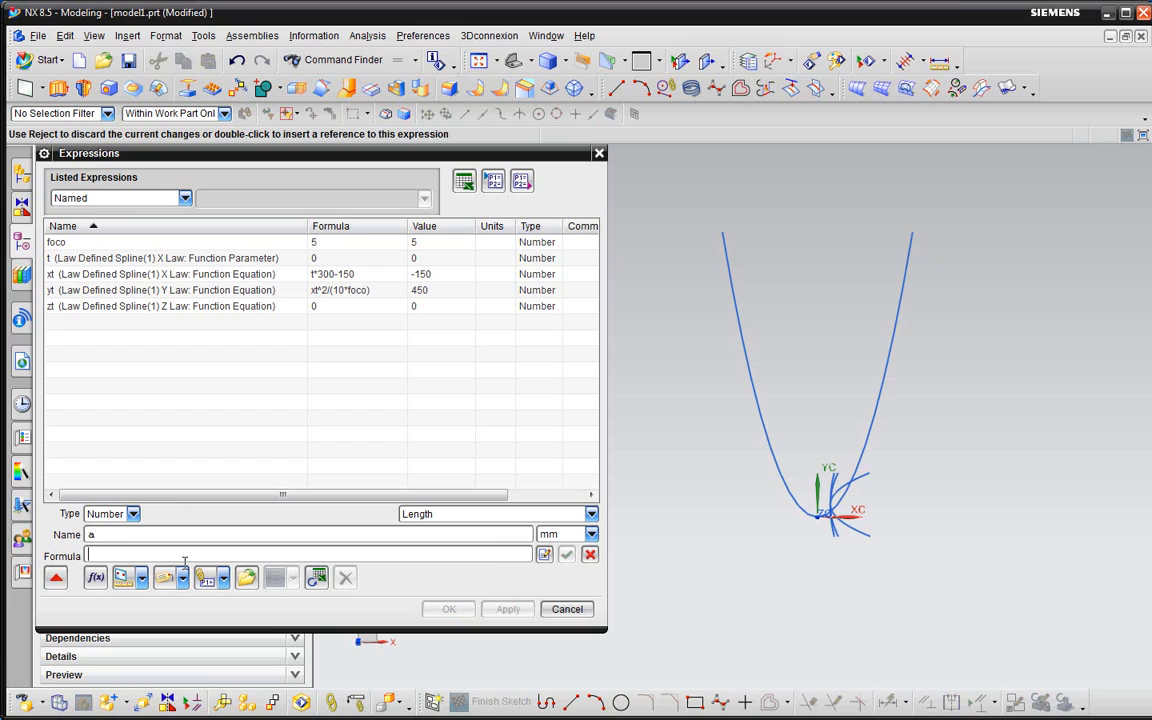
type("200")
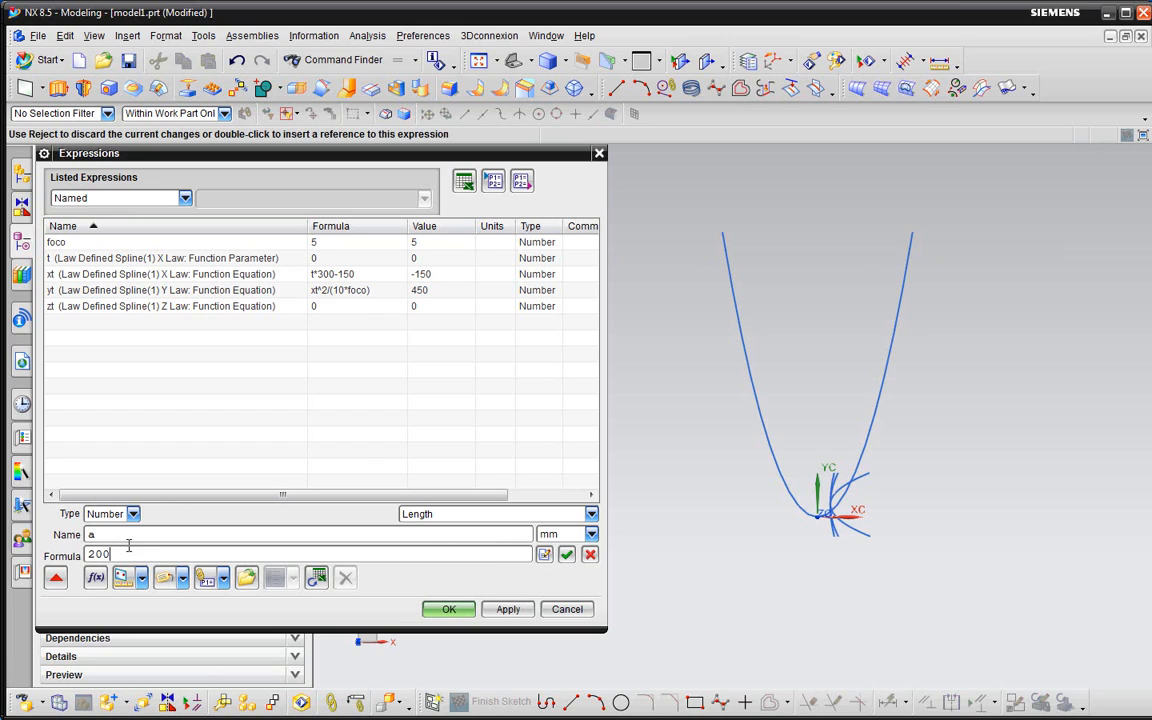
left_click_drag(118, 537, 46, 553)
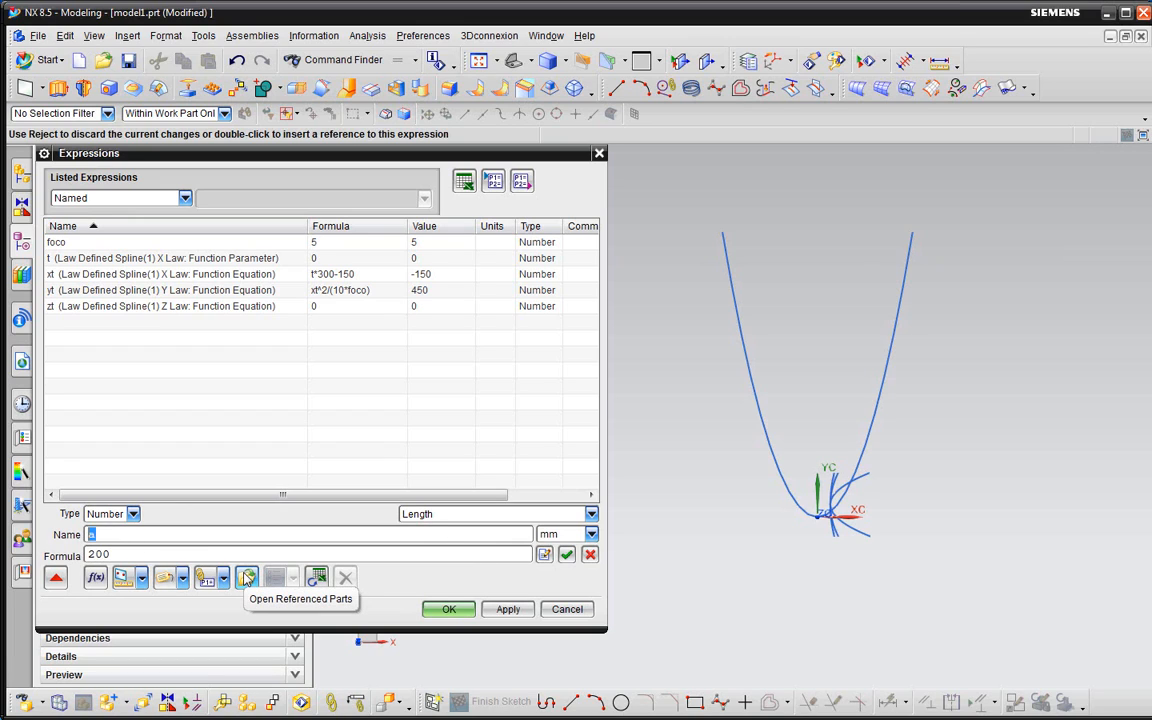
type("profundi")
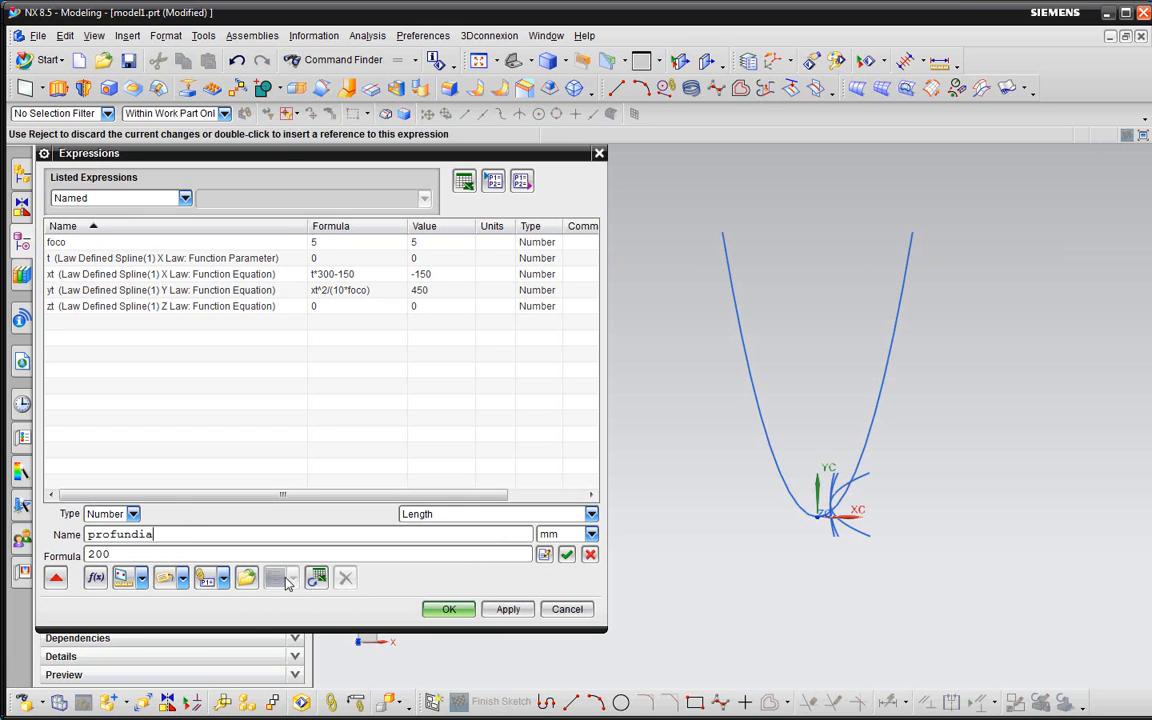
type("dade")
left_click(566, 556)
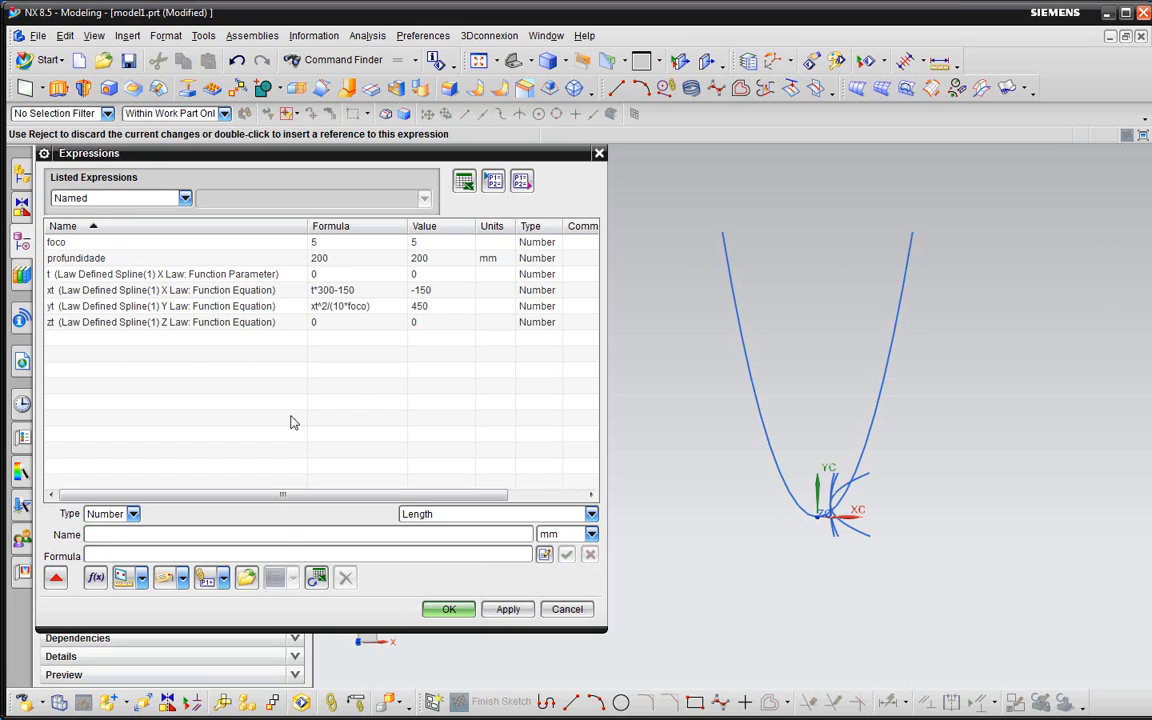
- Add a constant number expression named XX with the formula t*340*5
left_click(137, 542)
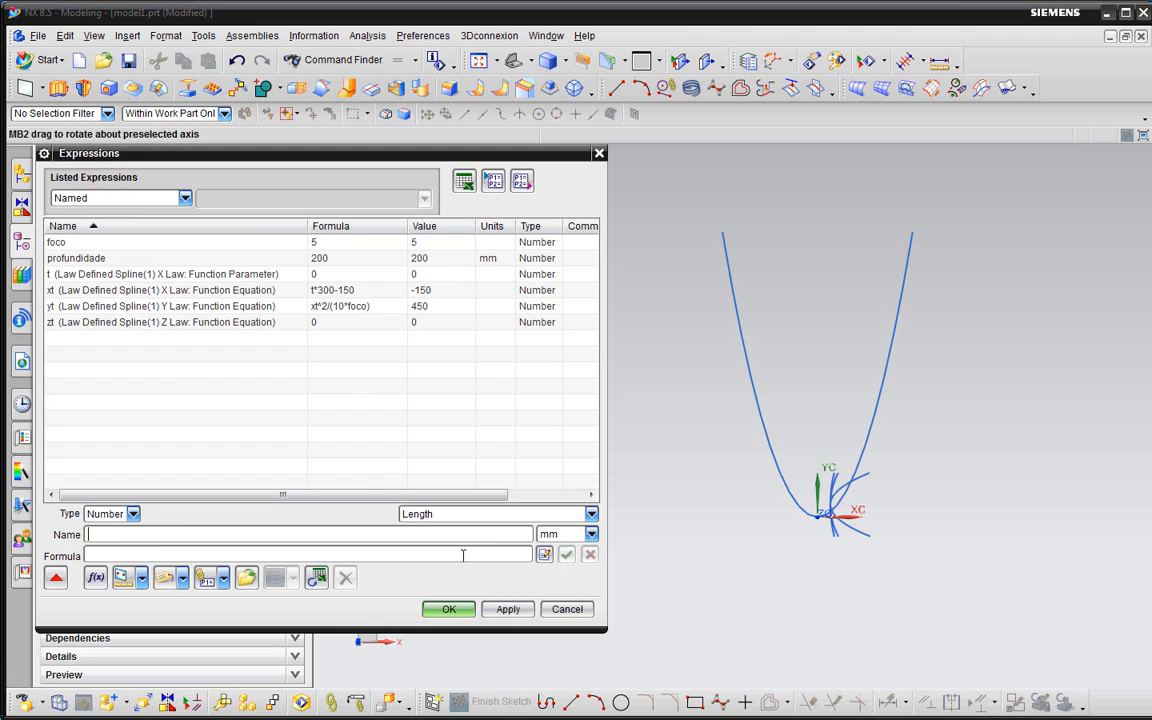
left_click(446, 517)
scroll(463, 532, "up", 1)
left_click(460, 528)
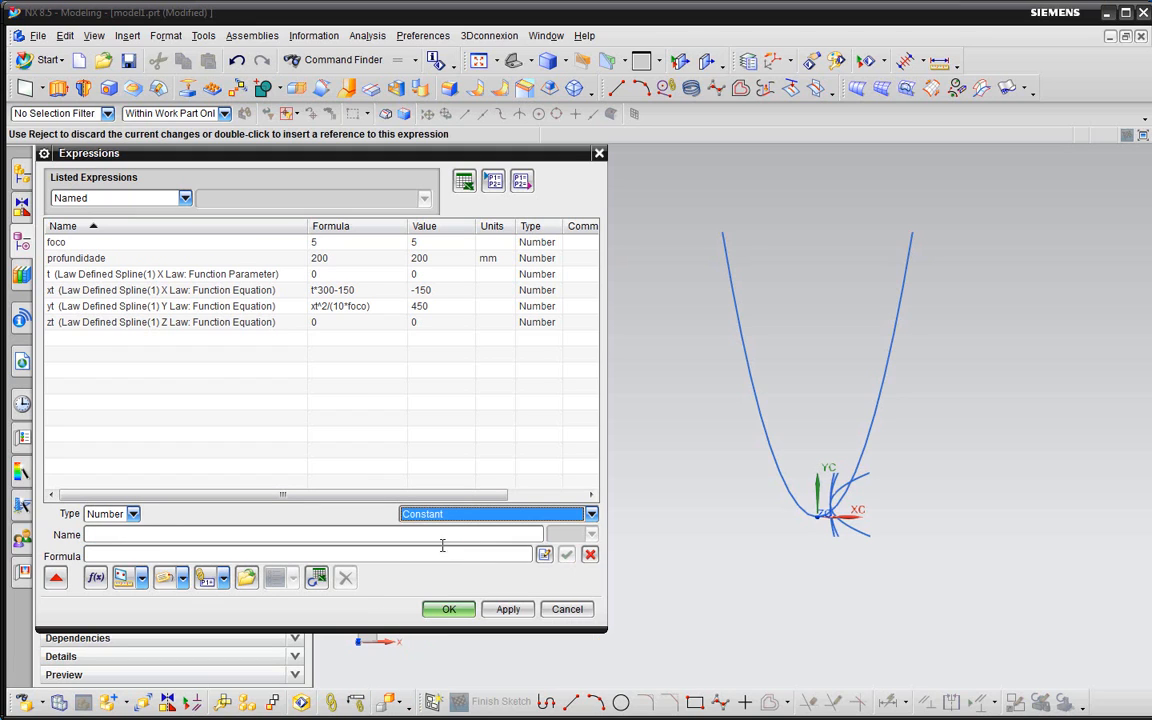
left_click(119, 538)
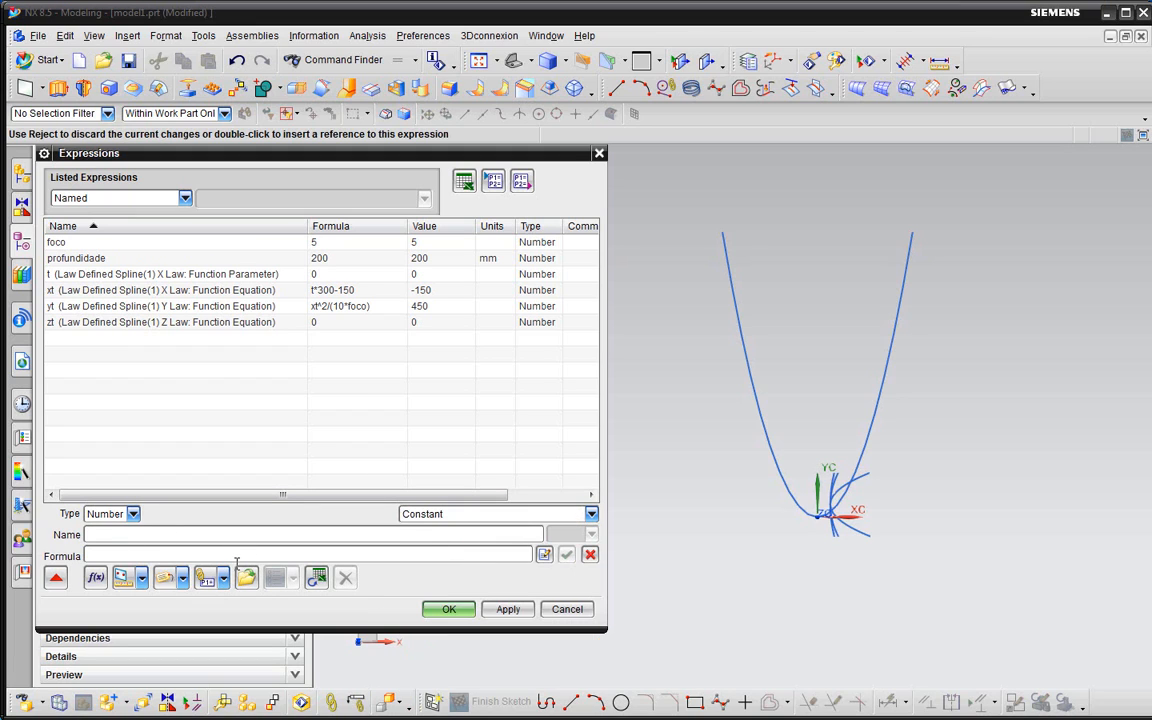
type("XX")
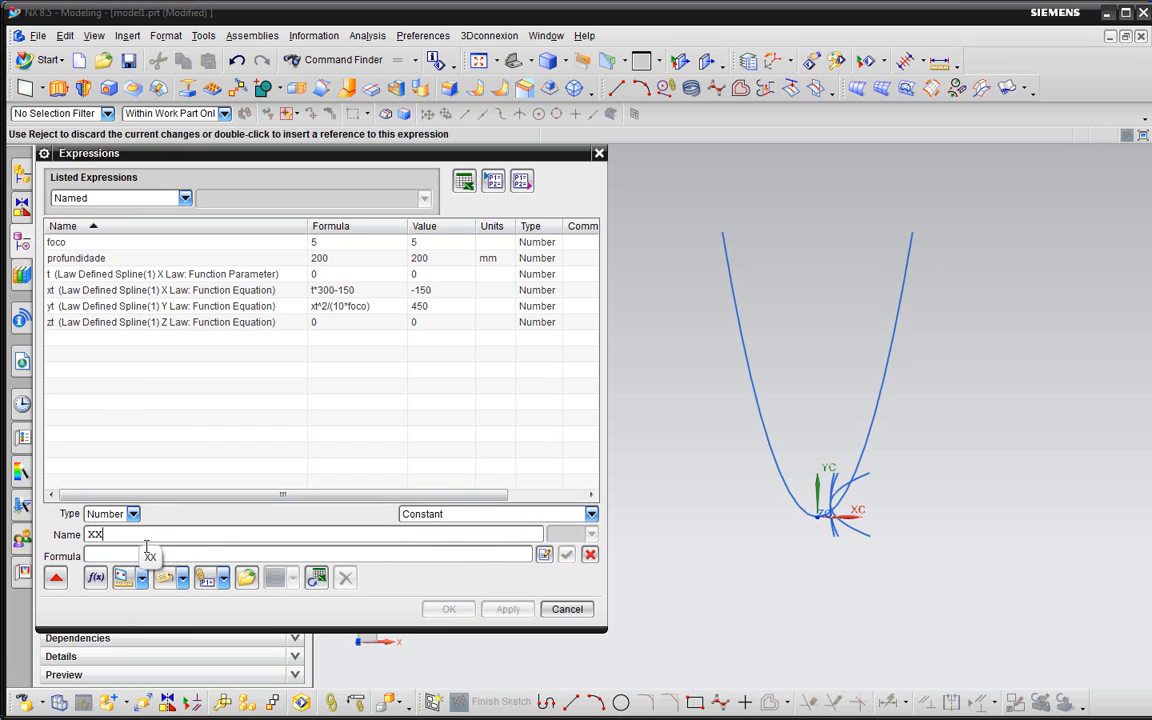
left_click(217, 551)
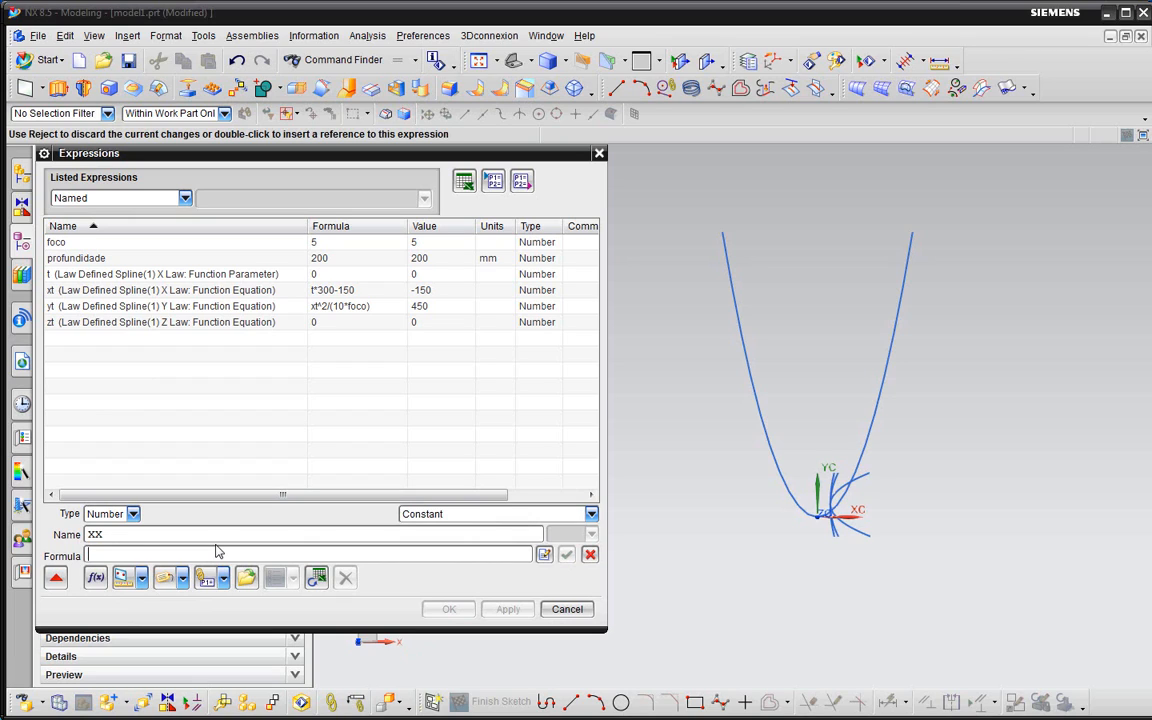
type("t")
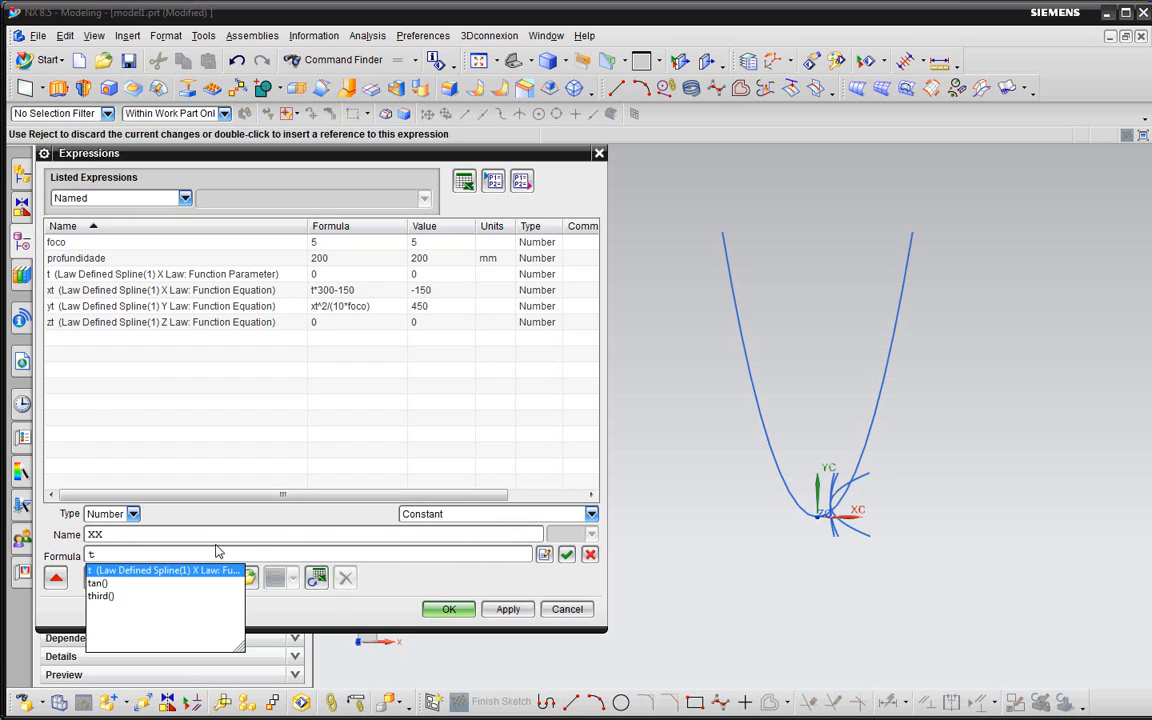
key("Escape")
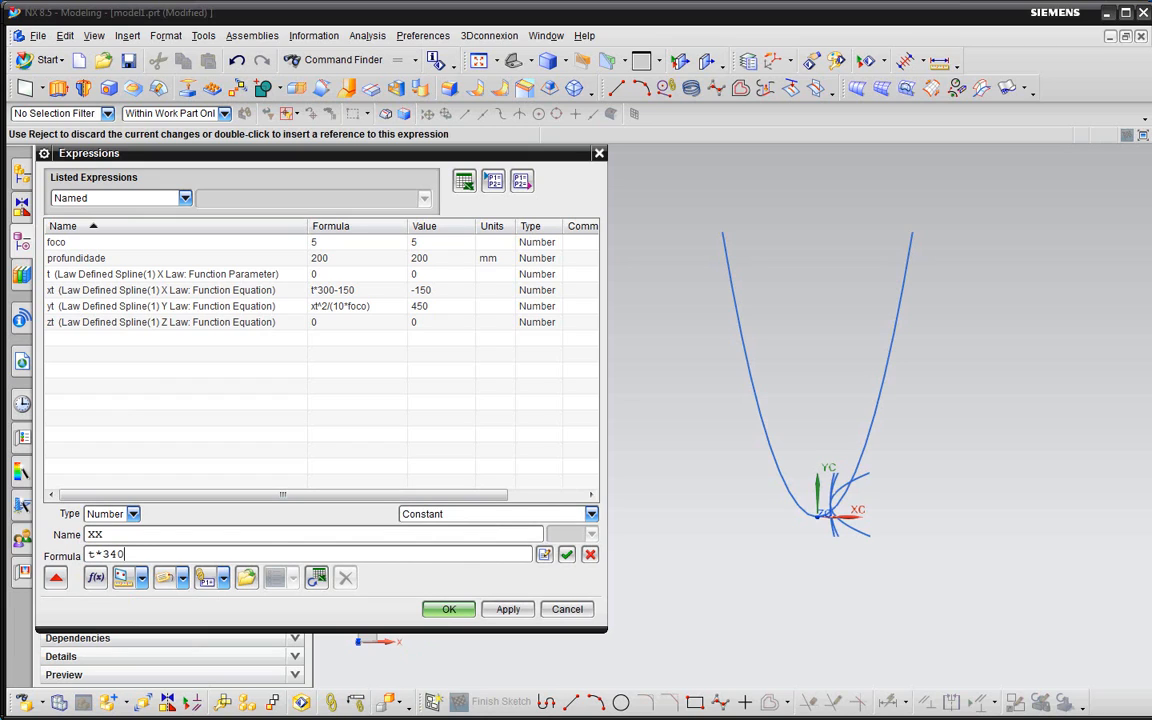
type("*340*5")
left_click(567, 556)
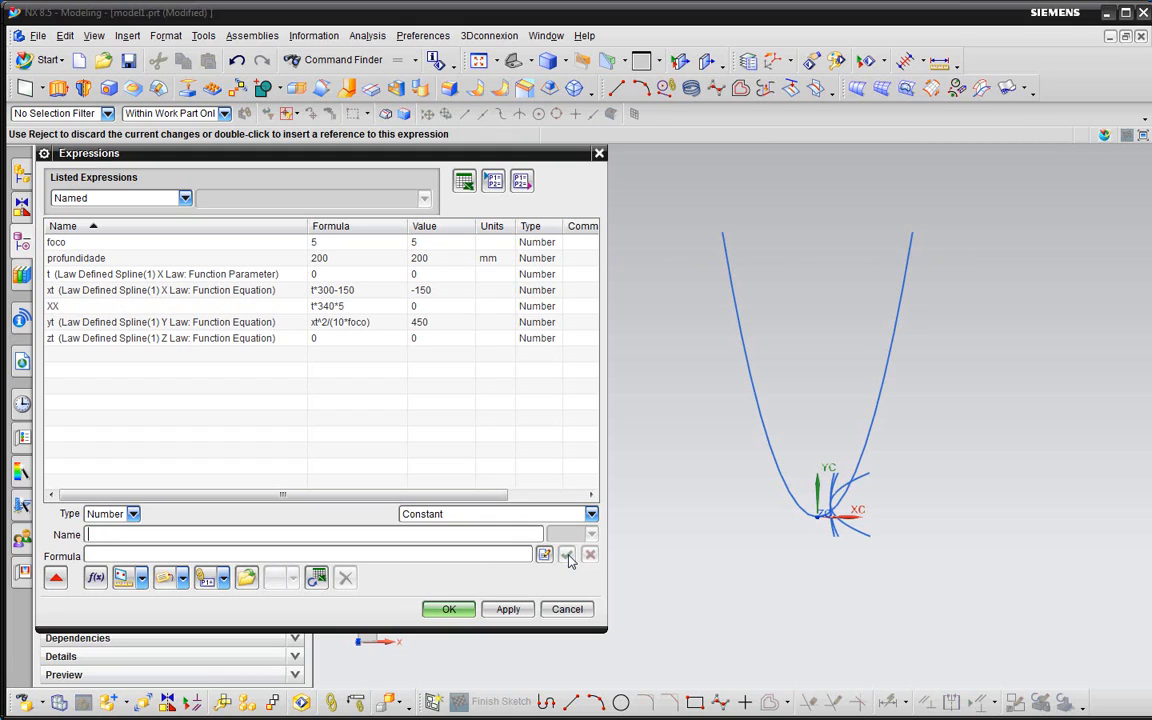
- Add a constant number expression named YY with the formula profundidade*cos(XX)
left_click(229, 540)
type("YY")
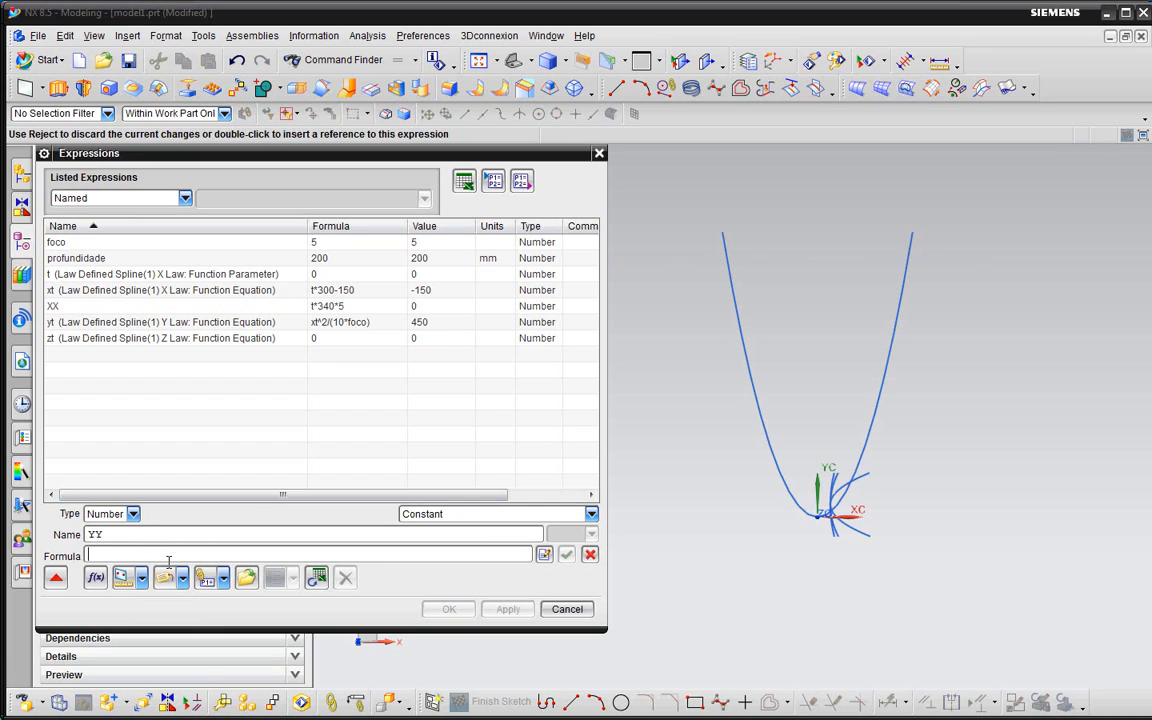
type("profundidade")
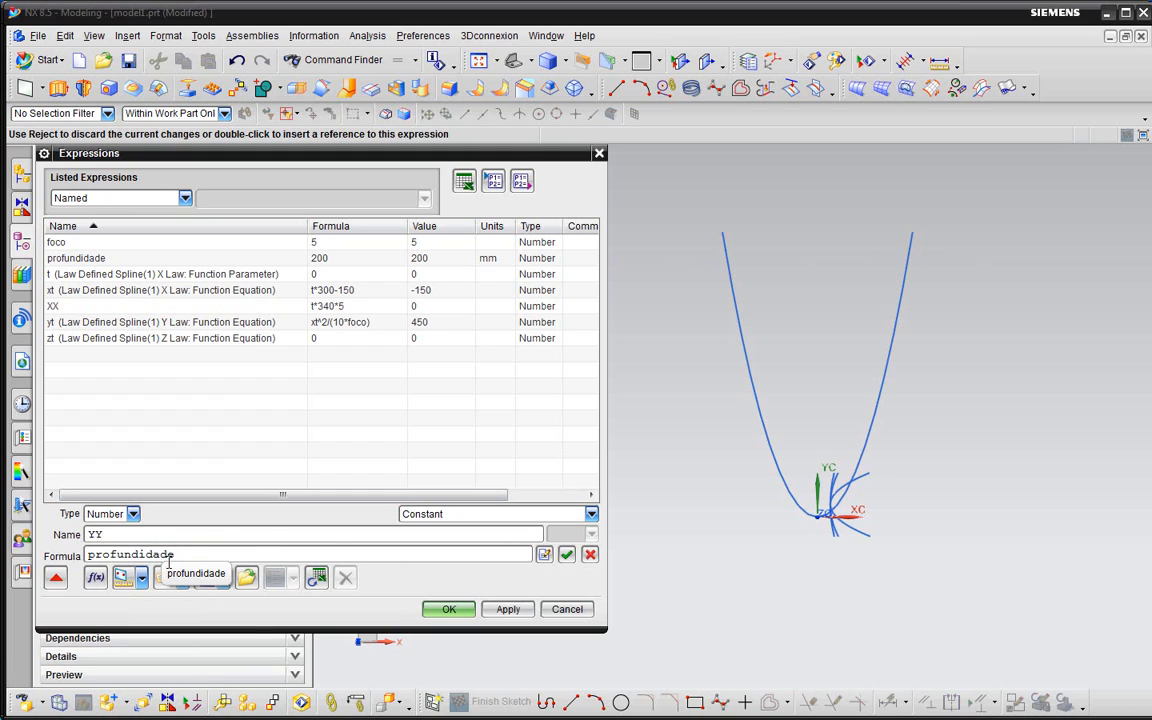
type("*cos(")
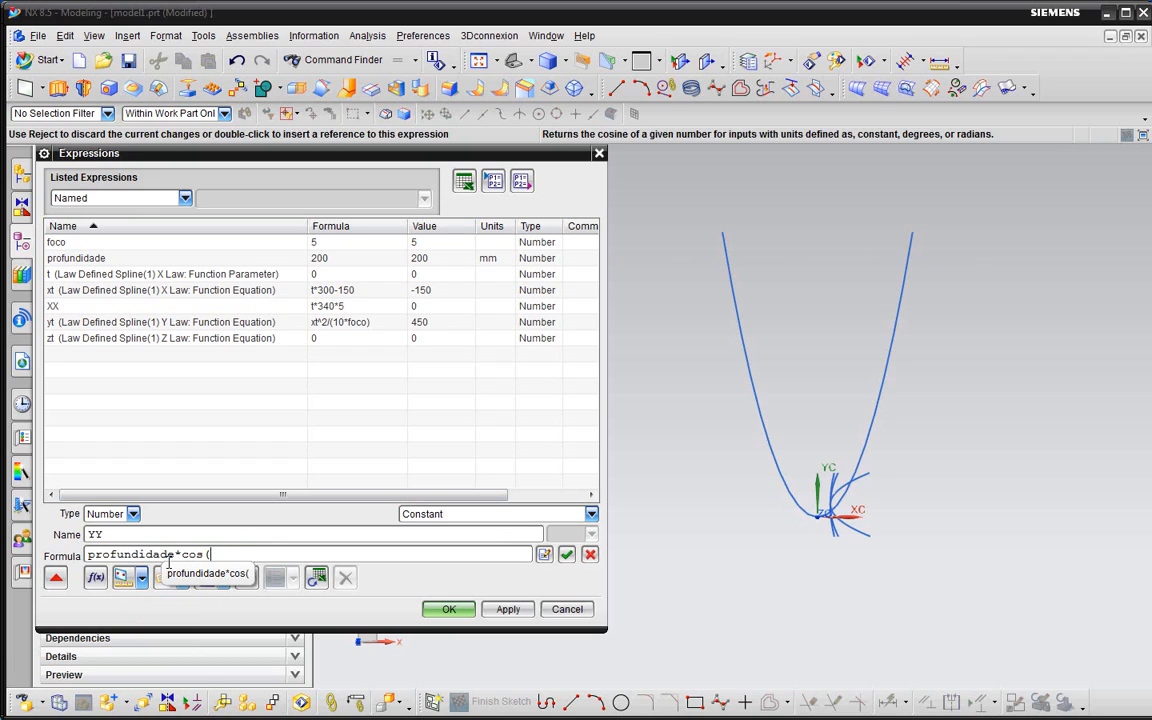
type("XX)")
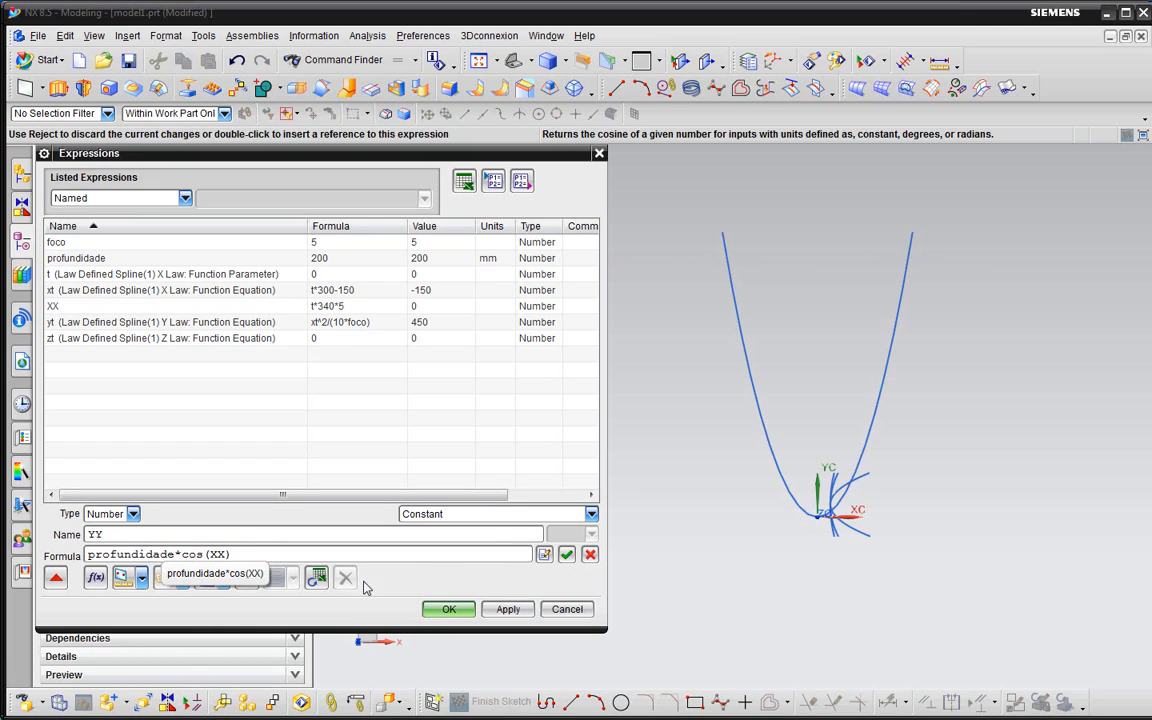
left_click(567, 555)
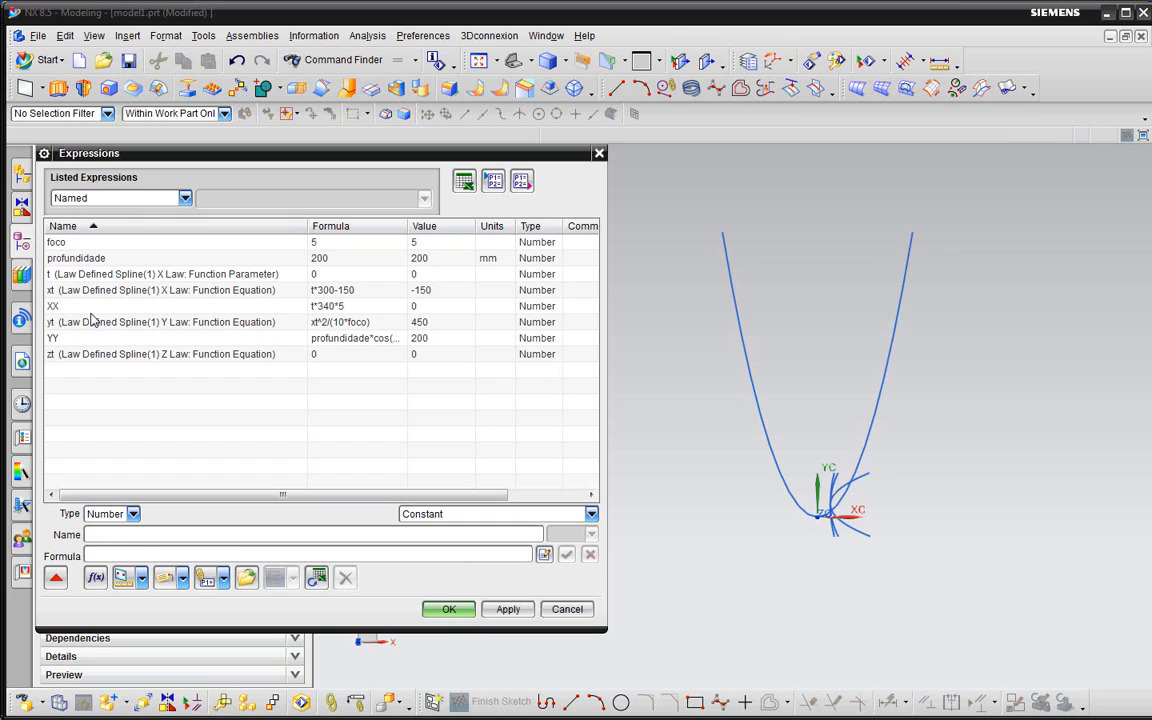
- Add a constant expression named ZZ with the formula 0, review the new expressions and accept them all
type("zz")
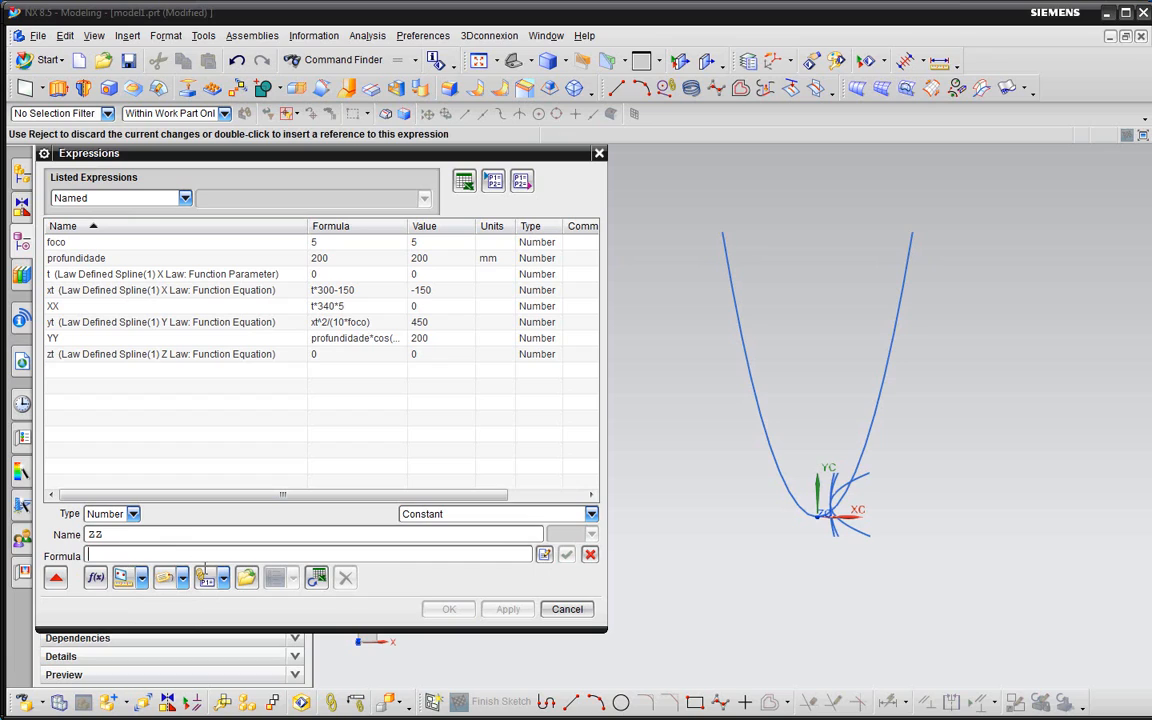
type("0")
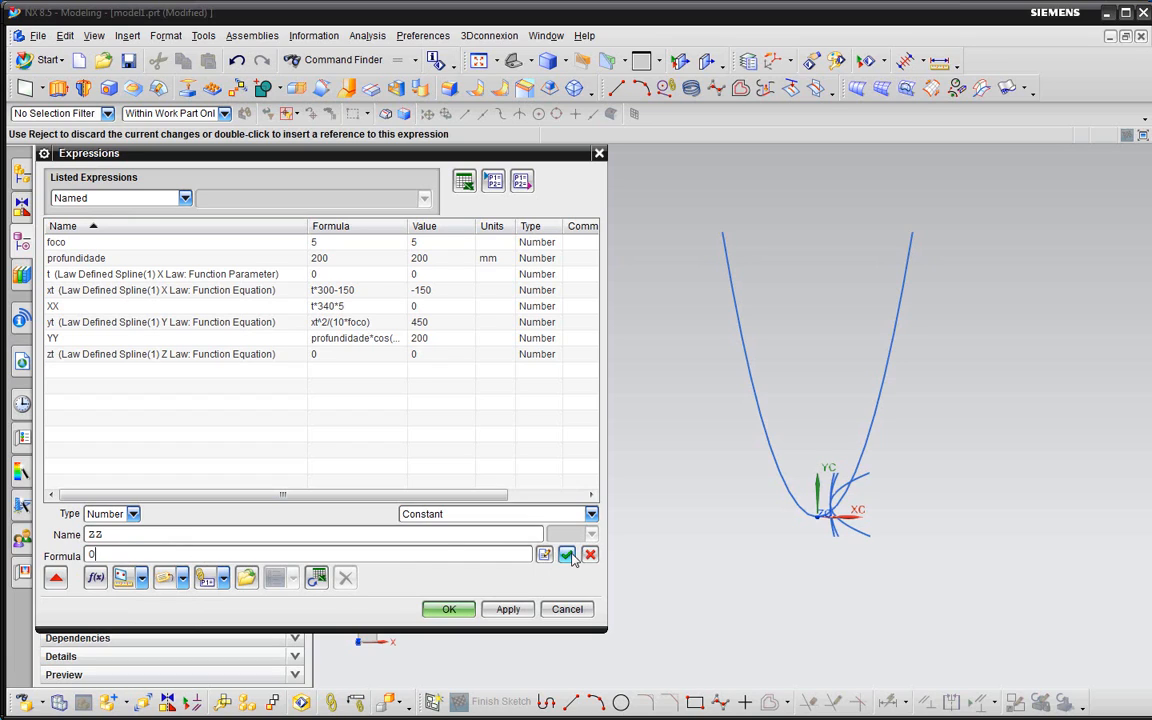
key("Return")
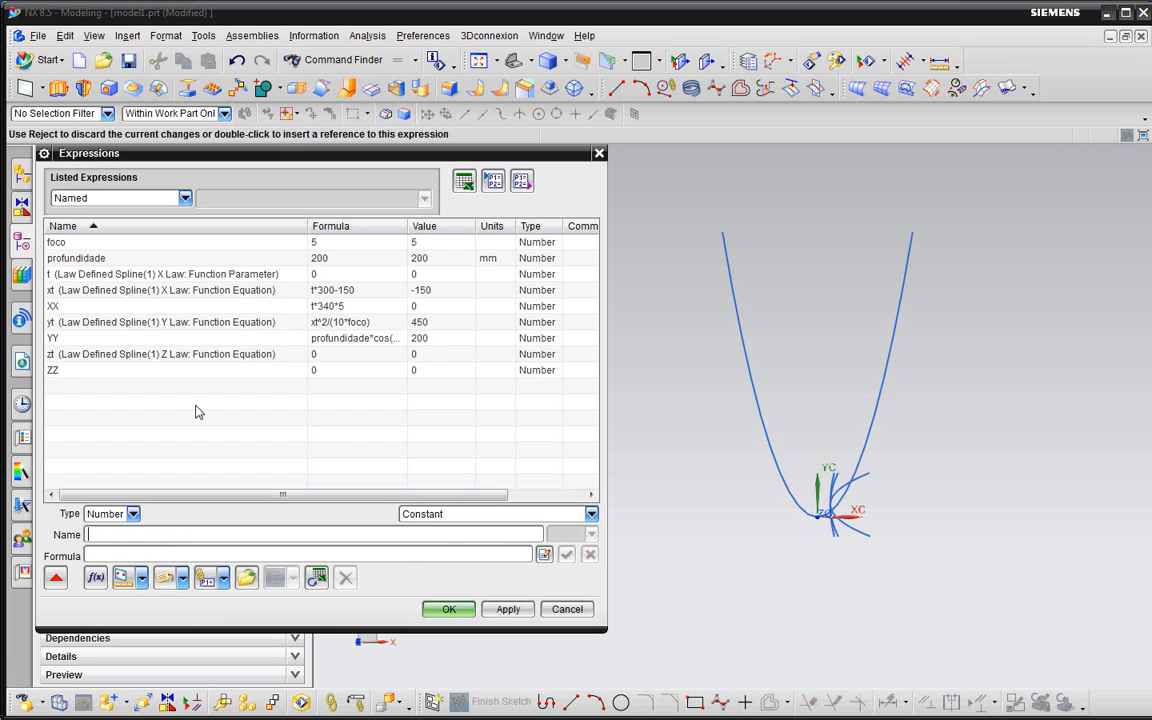
left_click(56, 372)
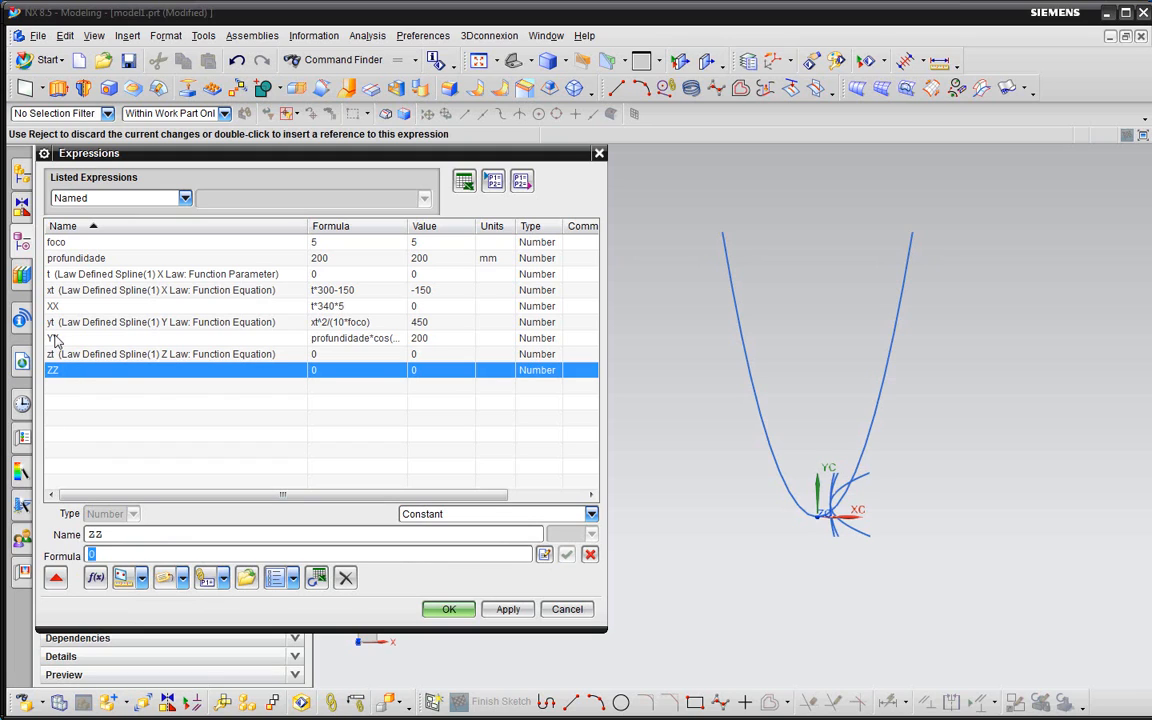
left_click(55, 340)
left_click(52, 306)
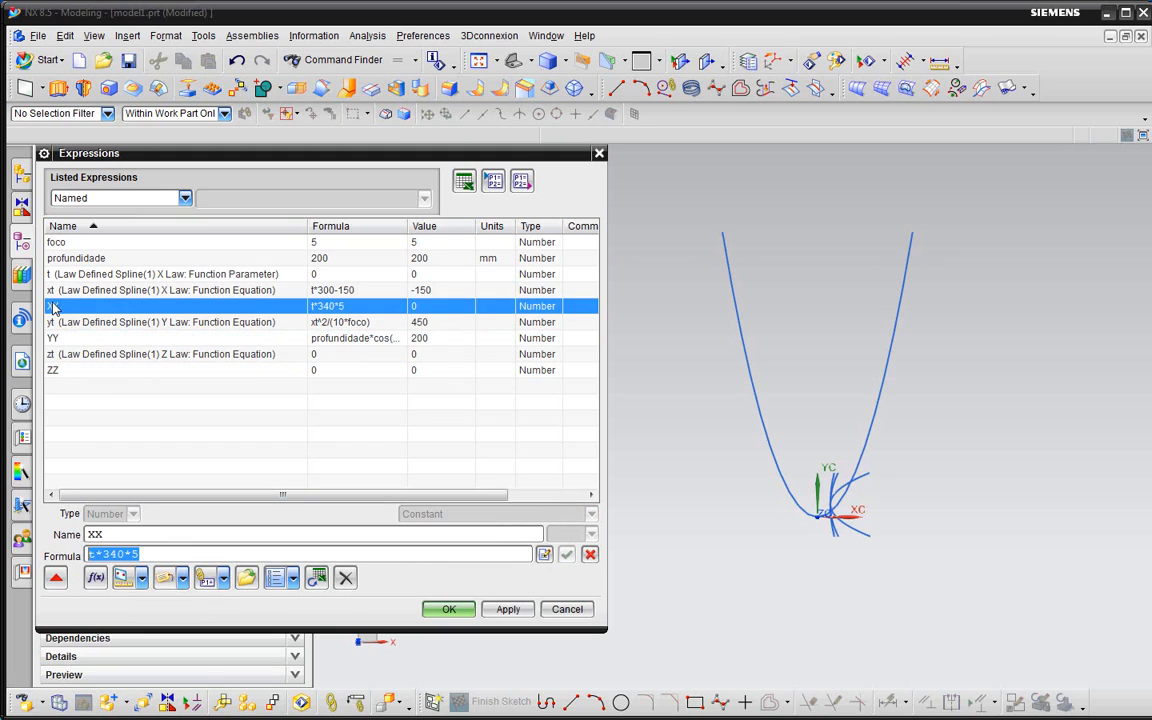
left_click(113, 277)
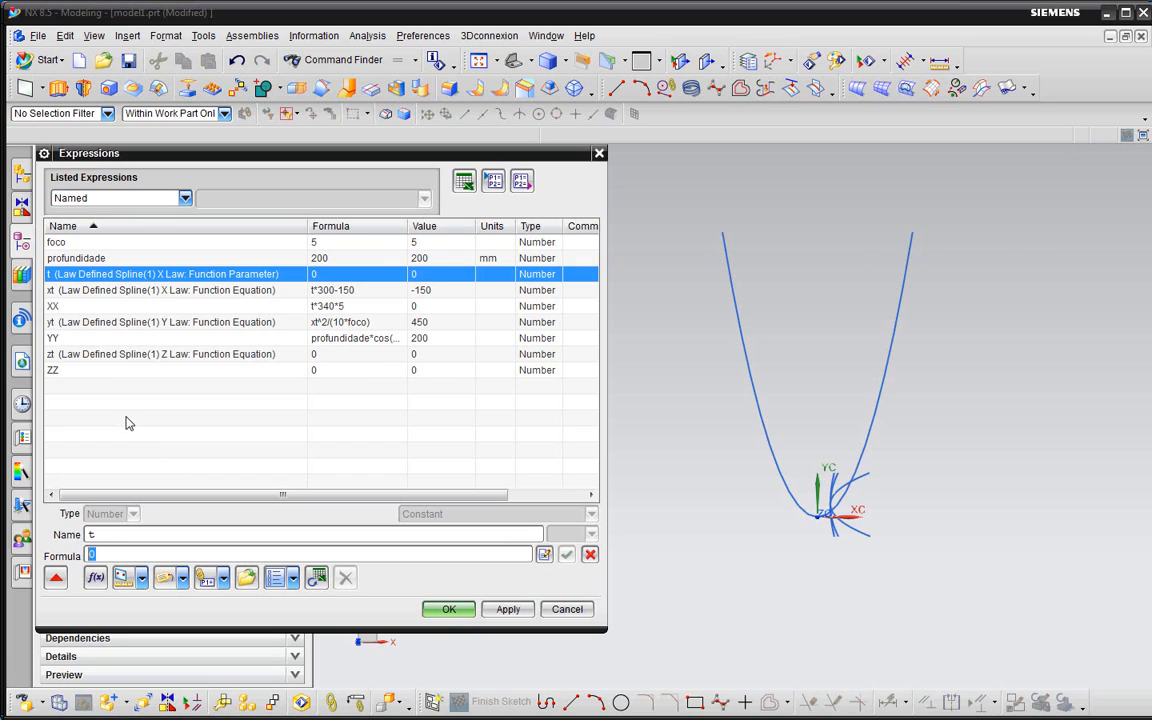
left_click(90, 259)
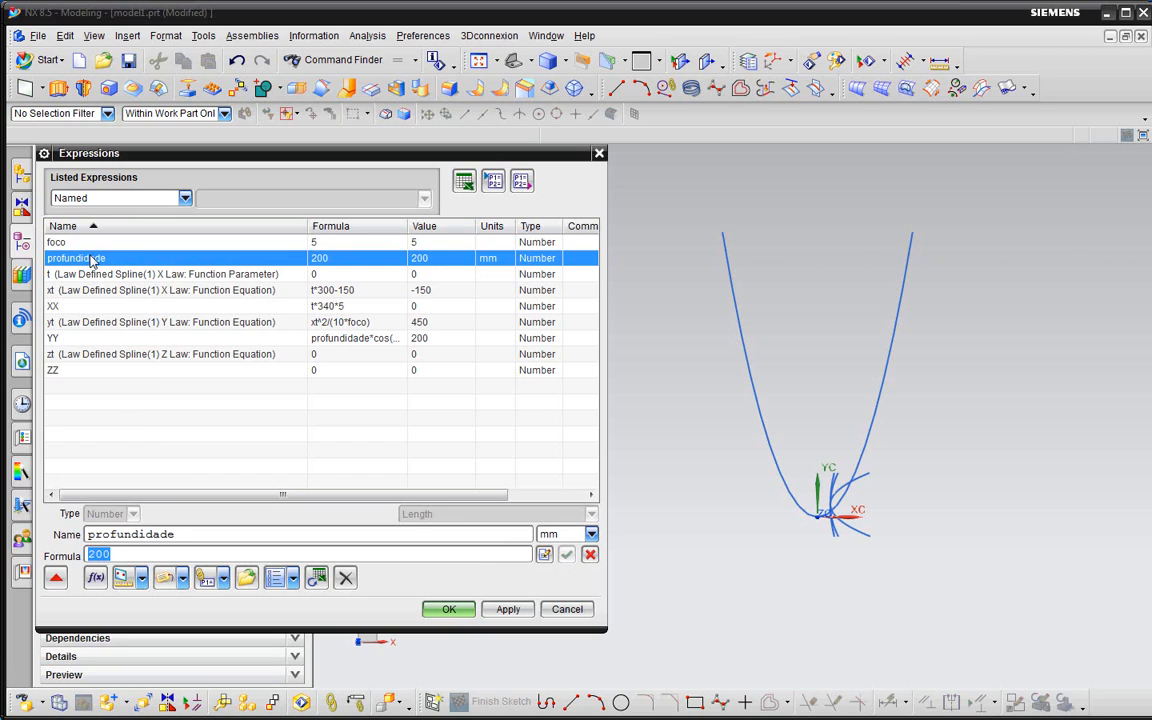
left_click(449, 610)
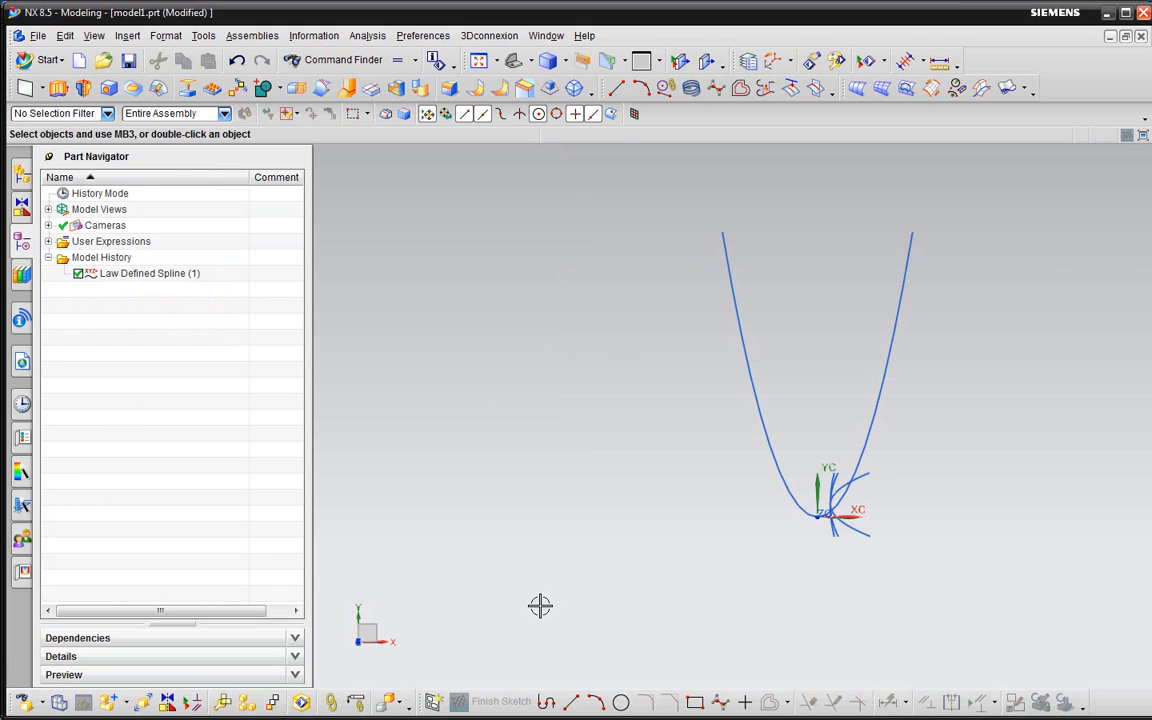
- Create a second law curve by equation with parameter t, using XX, YY and ZZ as the X, Y and Z functions
left_click(127, 36)
mouse_move(167, 153)
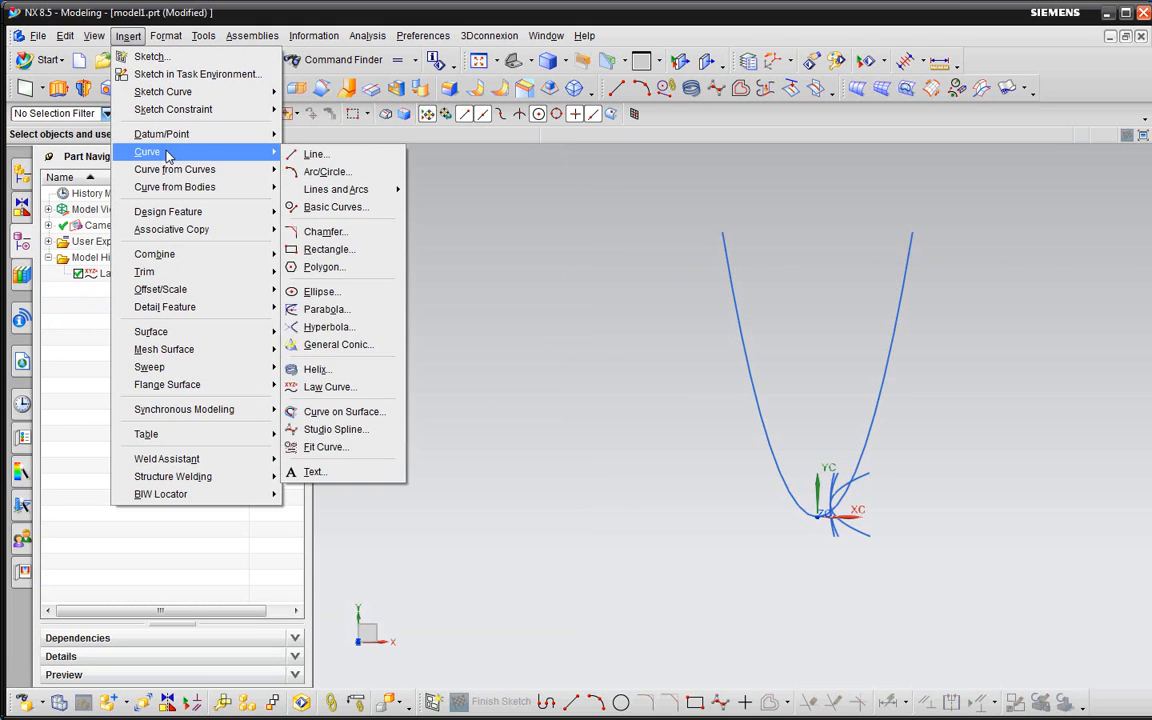
left_click(322, 387)
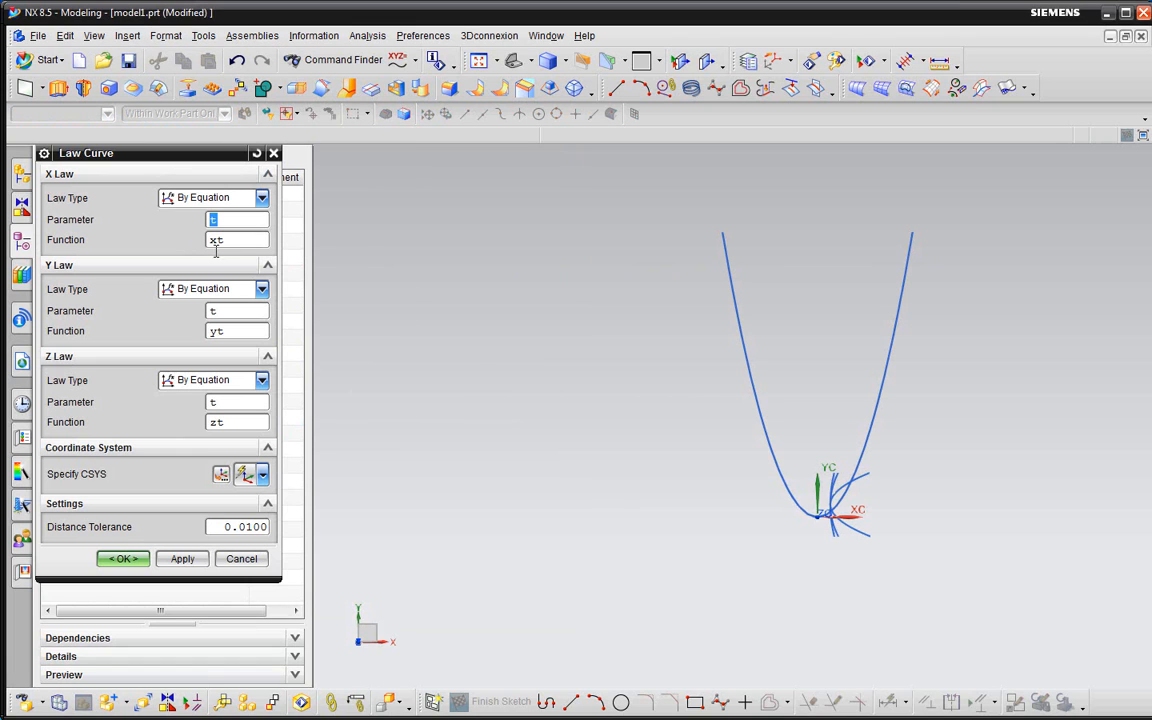
left_click(247, 244)
type("xx")
left_click(246, 336)
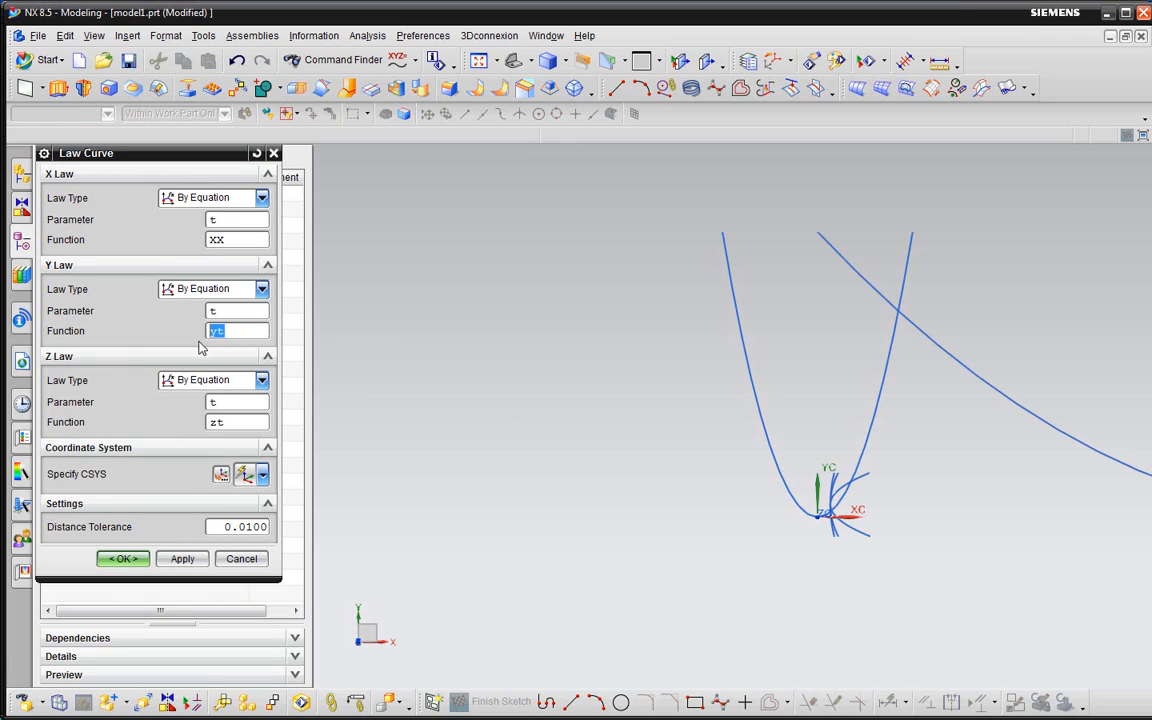
type("yy")
left_click(242, 423)
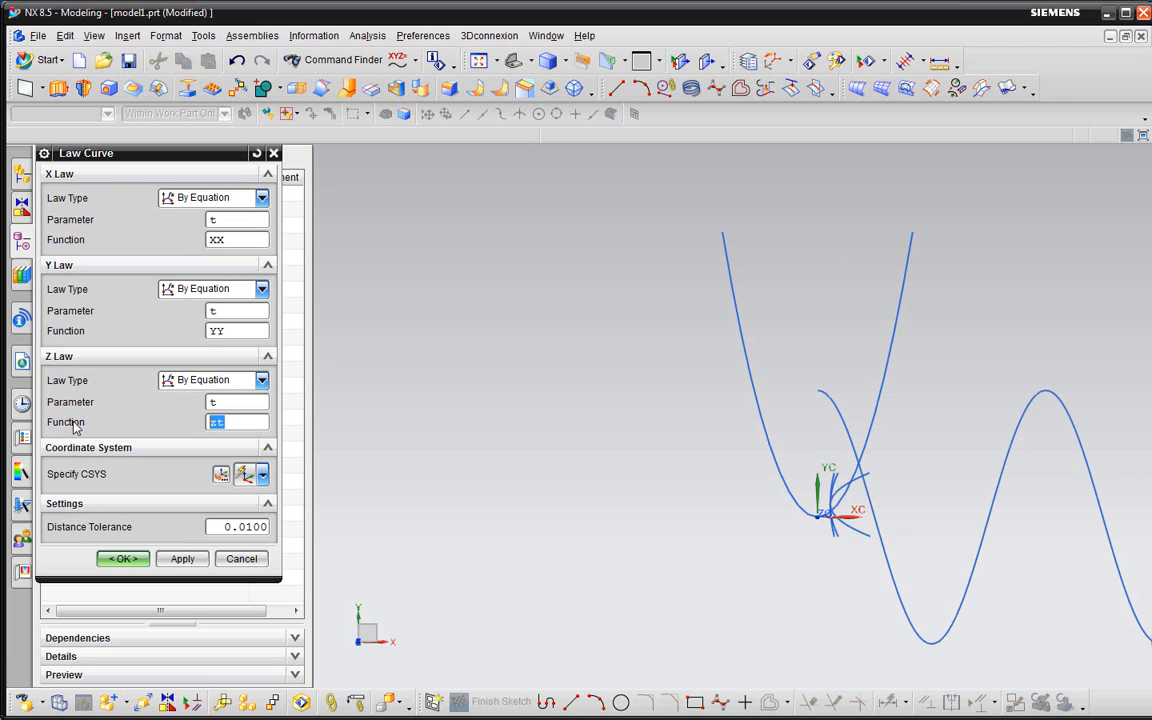
type("zz")
scroll(563, 411, "down", 1)
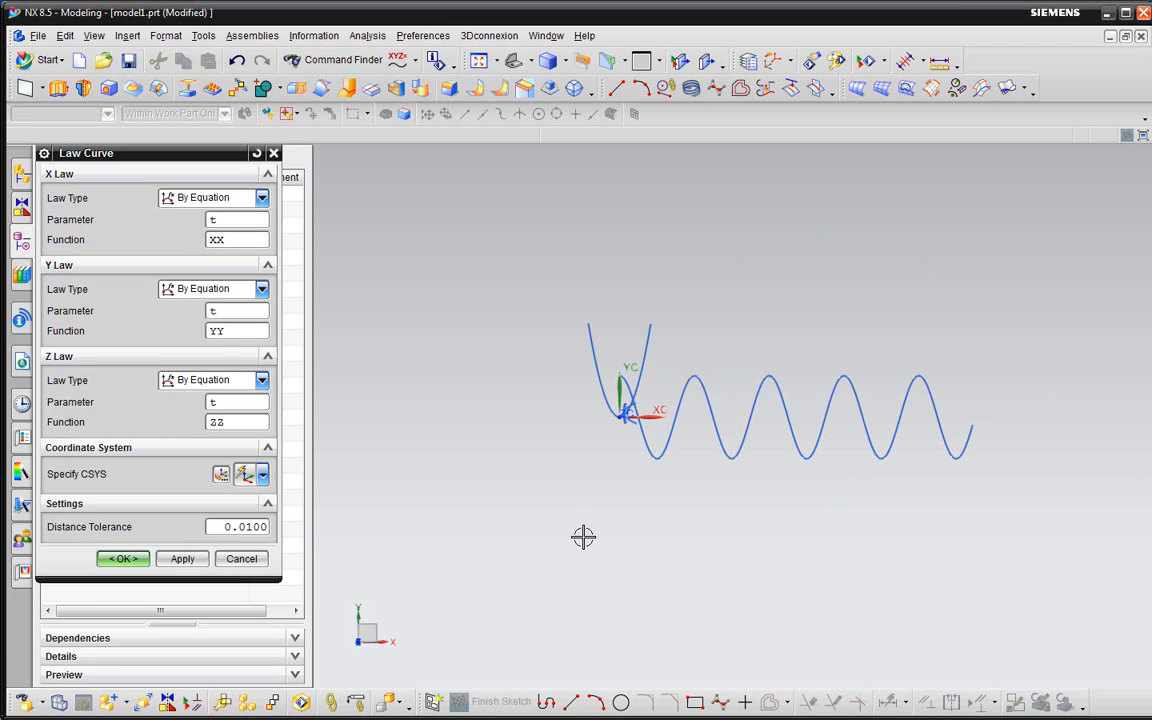
left_click(123, 558)
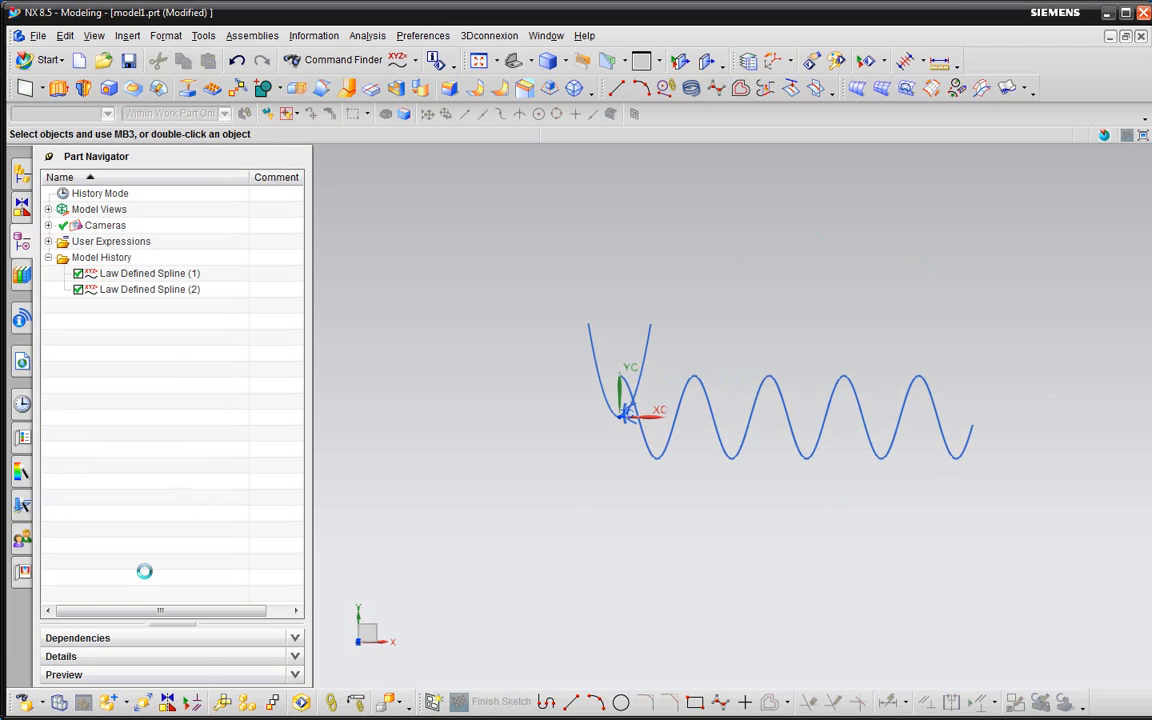
- Hide the parabola, Law Defined Spline (1), in the model history
right_click(148, 279)
left_click(185, 342)
scroll(625, 445, "up", 3)
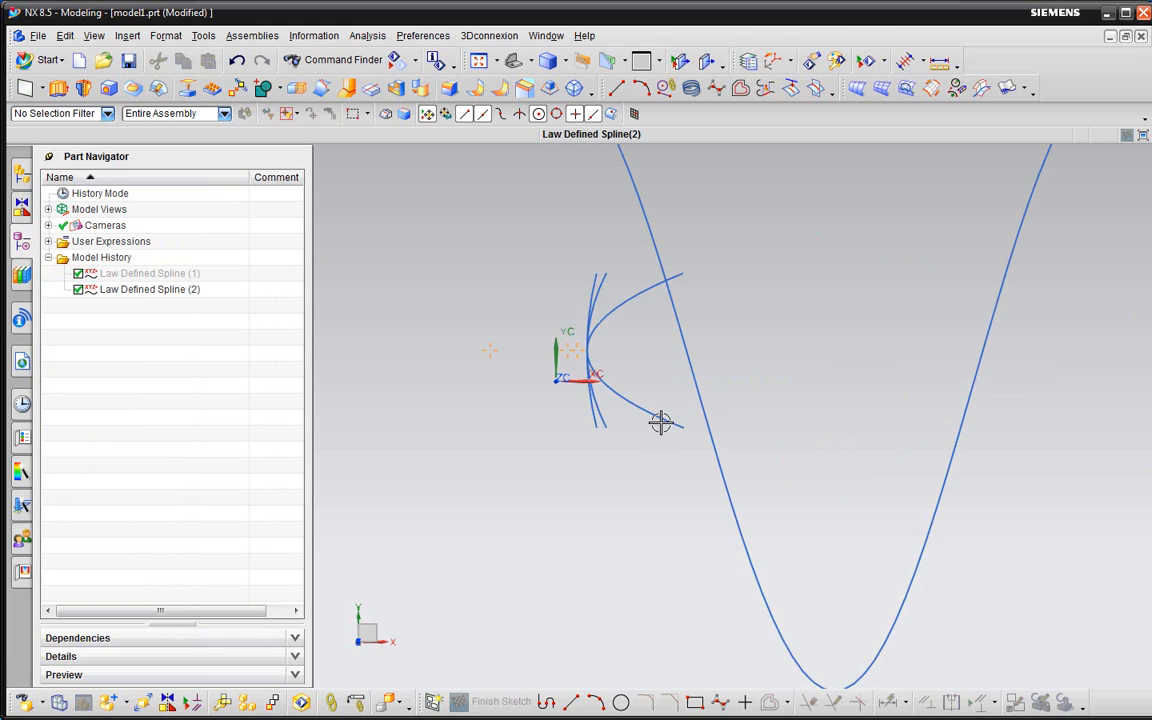
- Delete the three leftover parabola-shaped curves beside the origin, keeping the cosine wave
left_click_drag(496, 224, 876, 510)
scroll(686, 490, "down", 4)
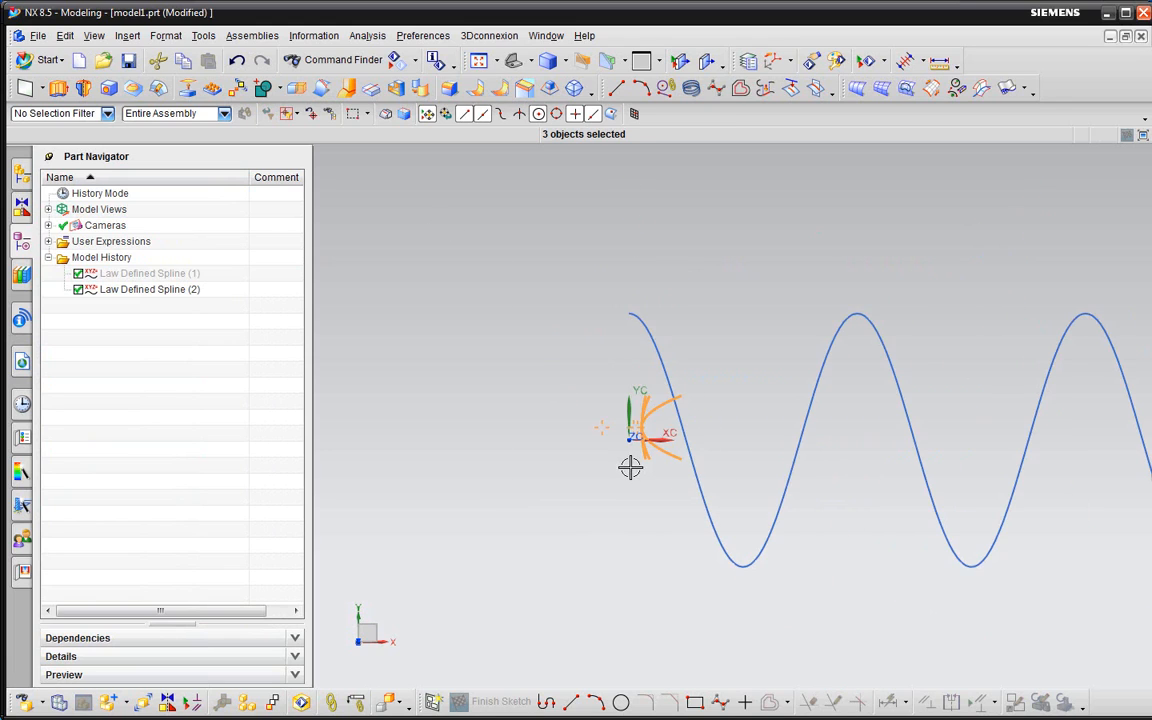
key("Delete")
scroll(527, 385, "down", 7)
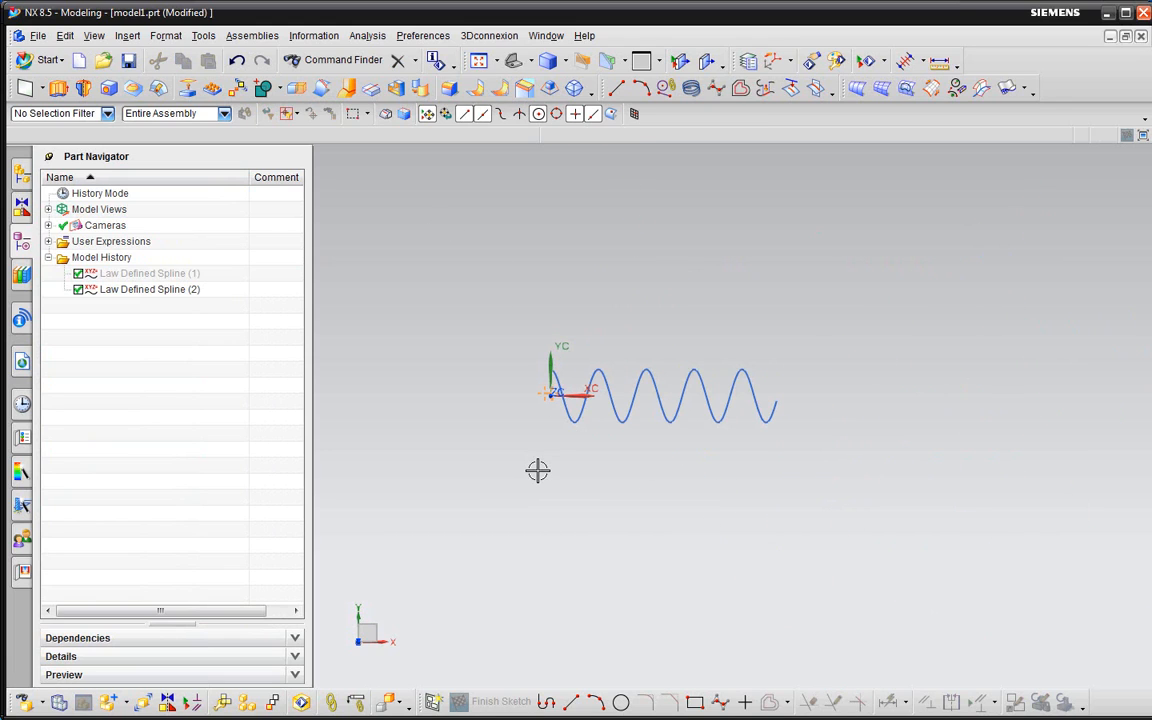
- Change the formula of expression XX to t*600*5 and apply it to the cosine curve
key("End")
scroll(645, 375, "up", 8)
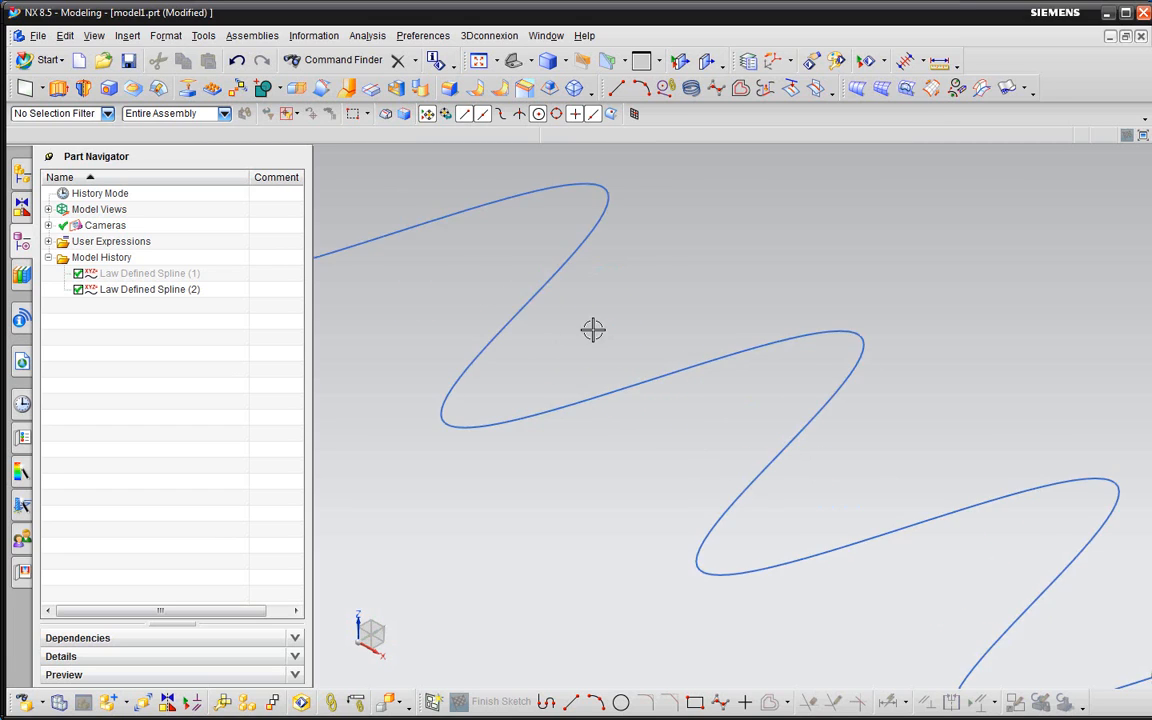
scroll(801, 402, "down", 3)
middle_click_drag(758, 409, 757, 407)
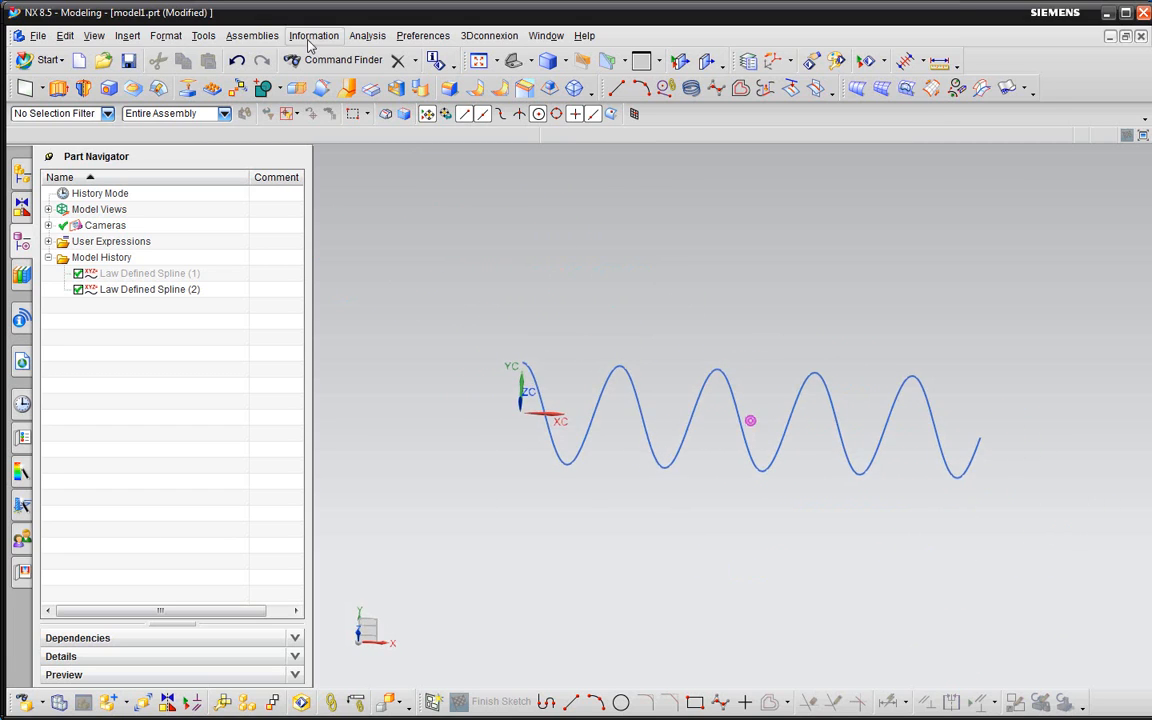
left_click(201, 39)
left_click(235, 57)
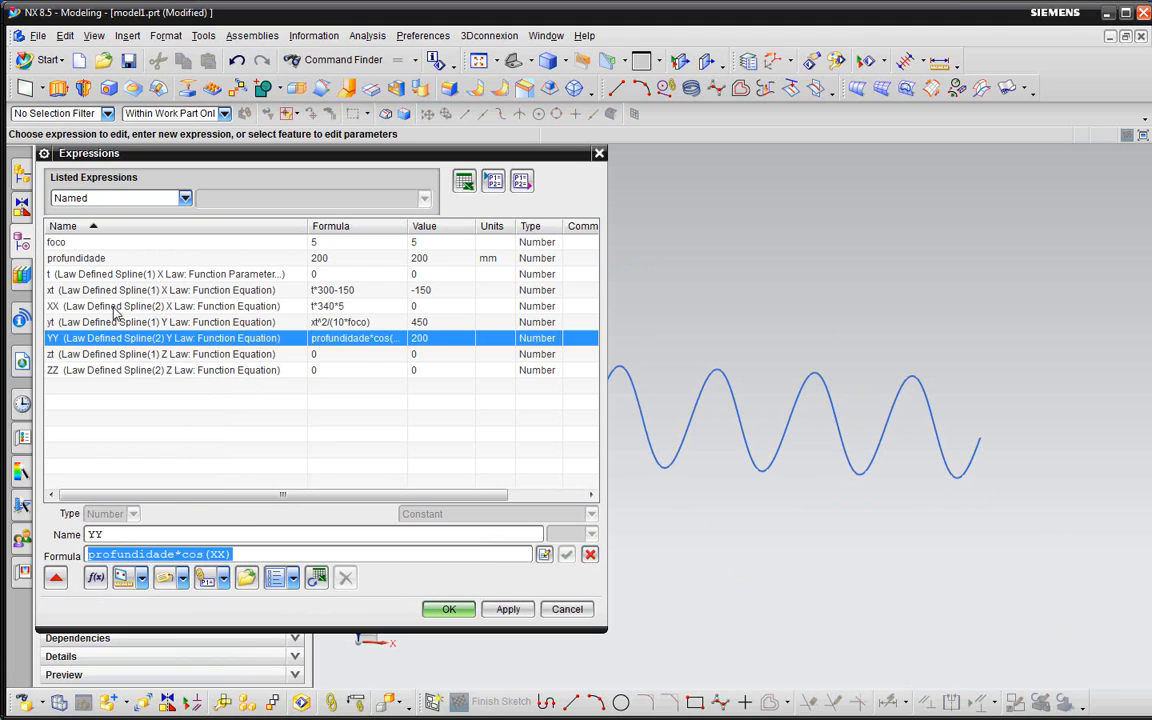
left_click(114, 308)
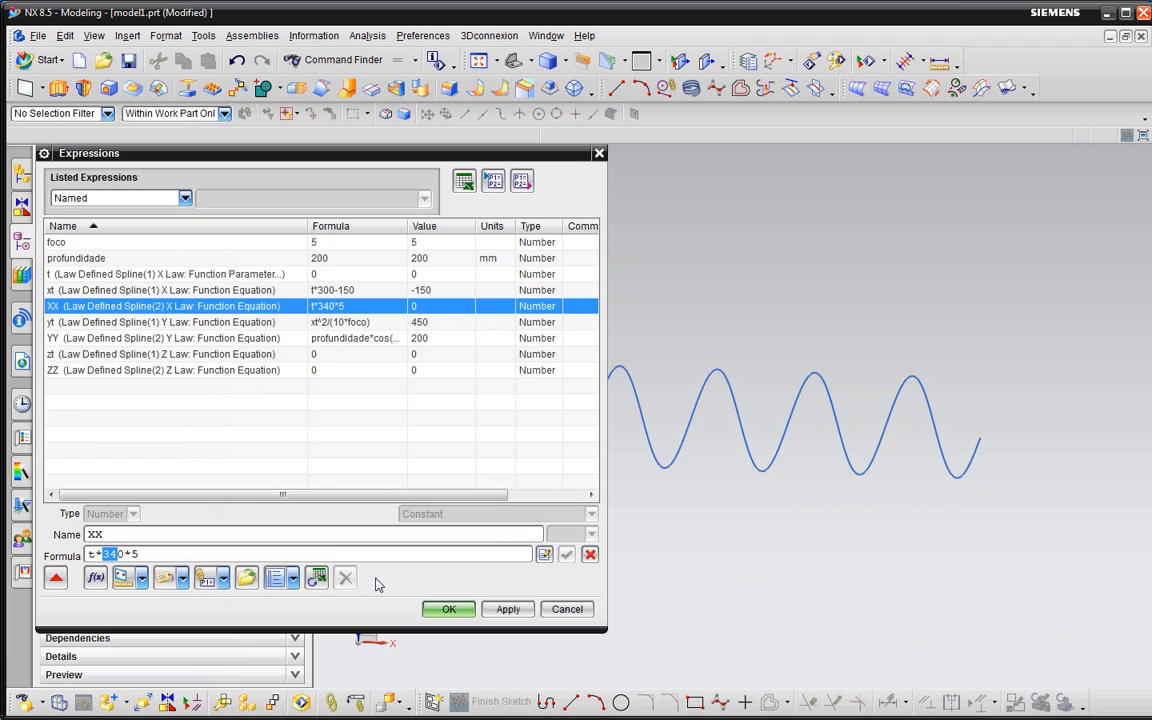
type("60")
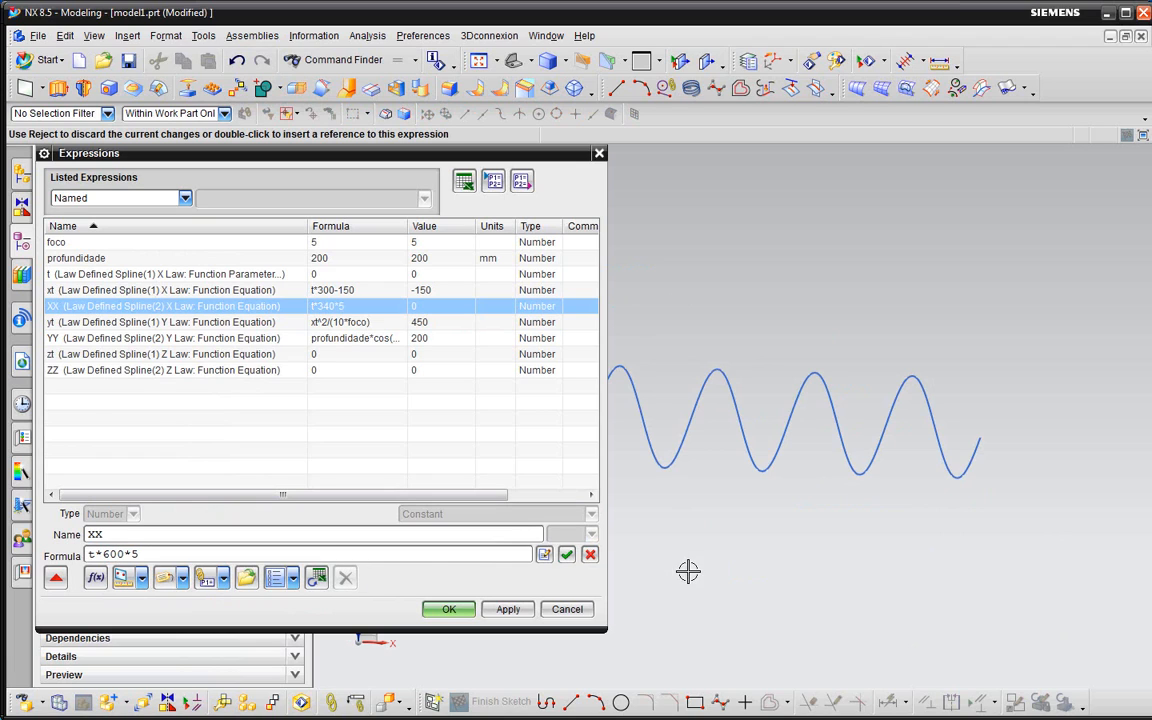
left_click(566, 554)
left_click(508, 609)
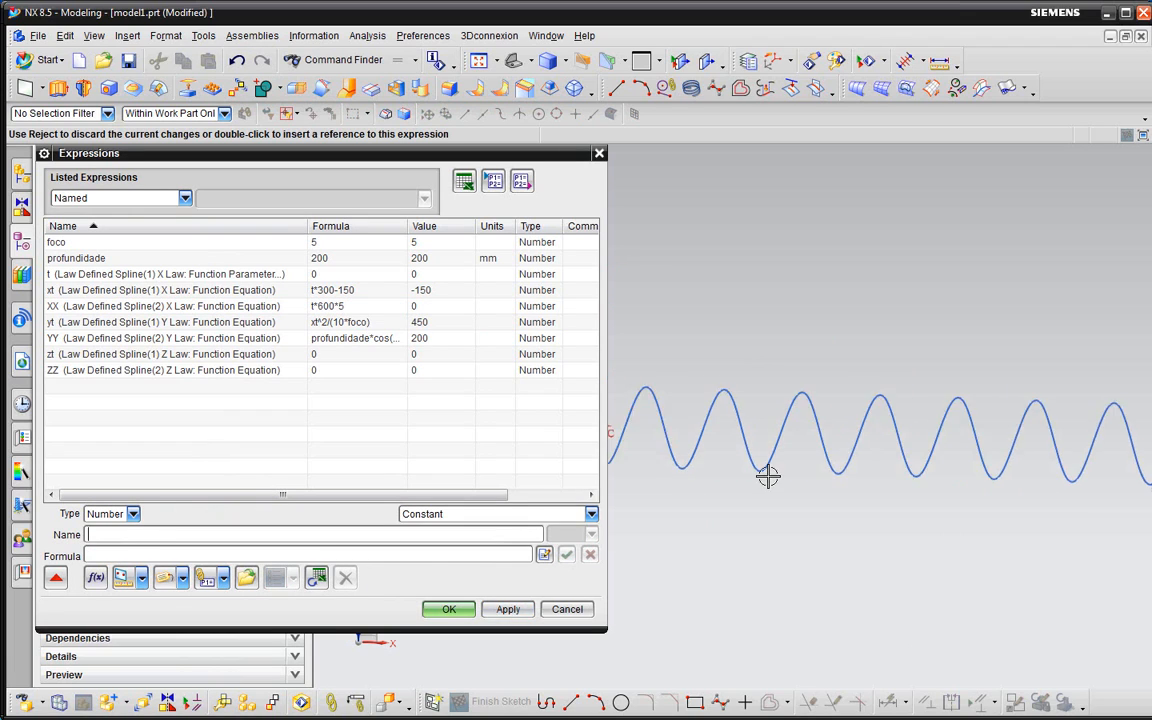
- Change the formula of expression XX to t*600*10 and apply it to the cosine curve
scroll(767, 477, "down", 3)
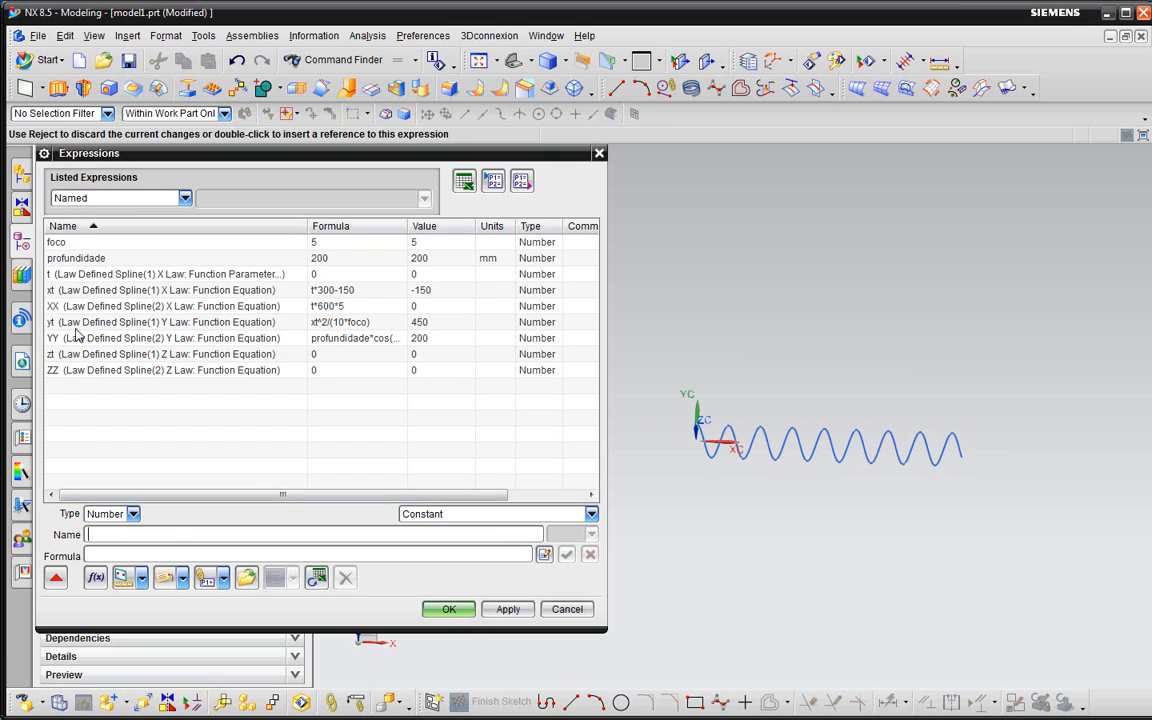
left_click(145, 309)
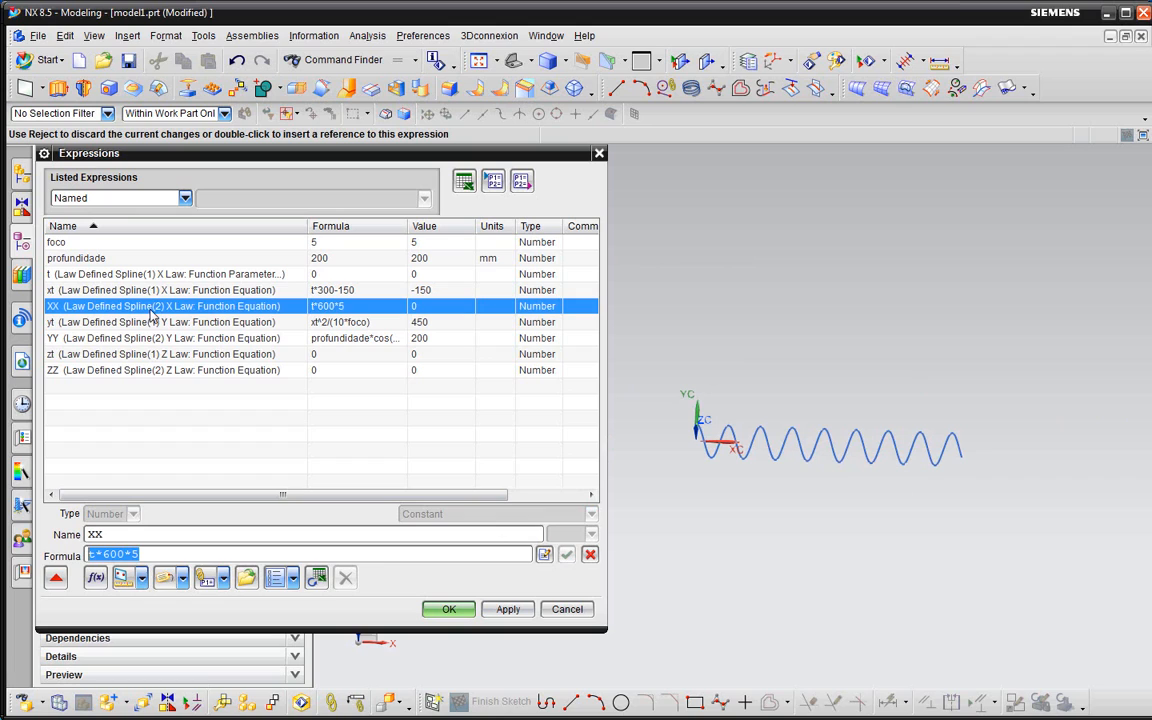
left_click(152, 556)
type("10")
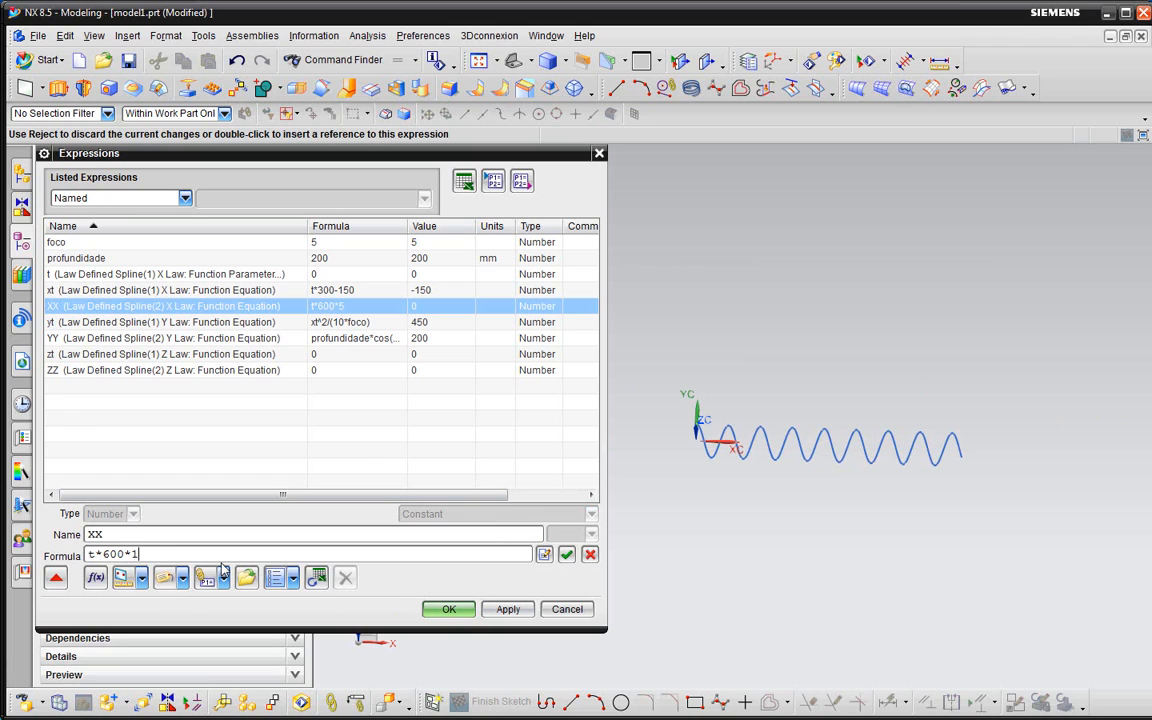
left_click(566, 554)
left_click(510, 611)
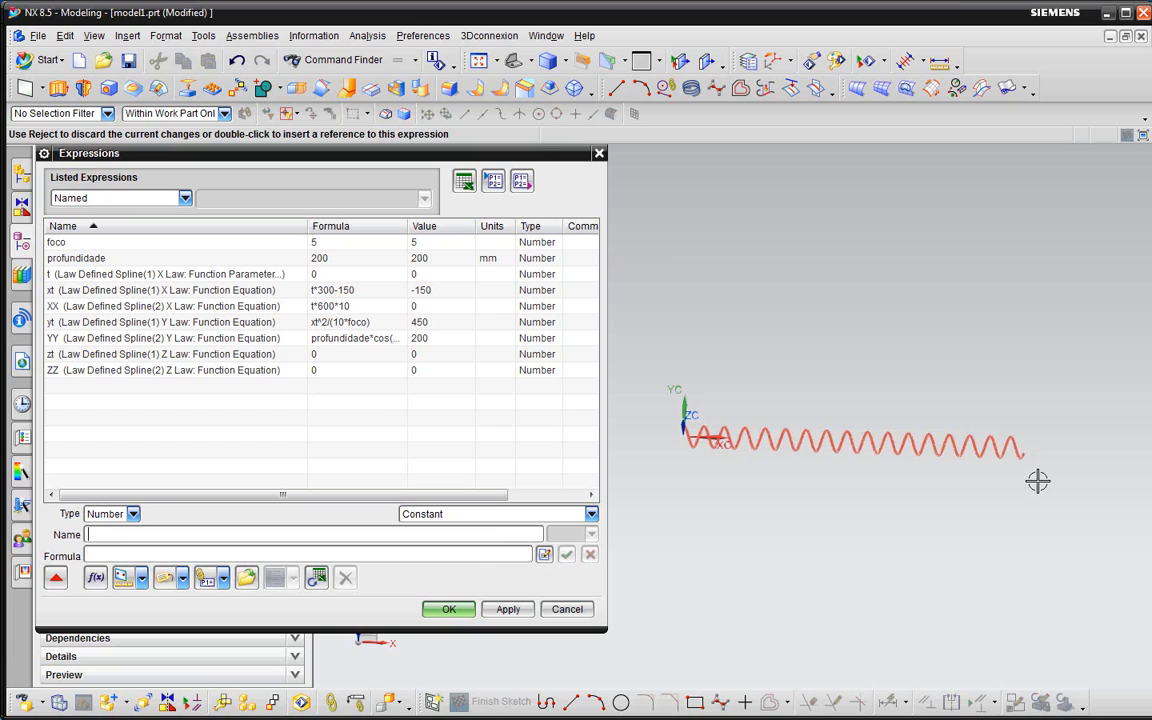
- Set the profundidade expression to 300 mm and apply it to the cosine curve
left_click(130, 259)
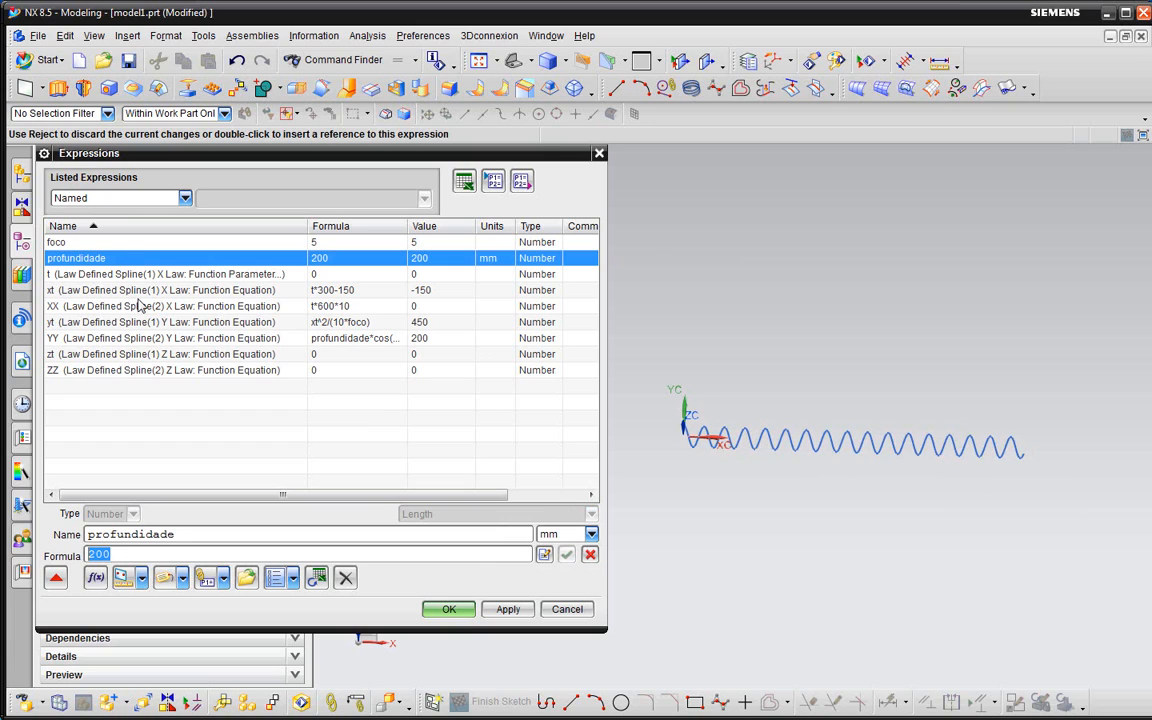
type("3")
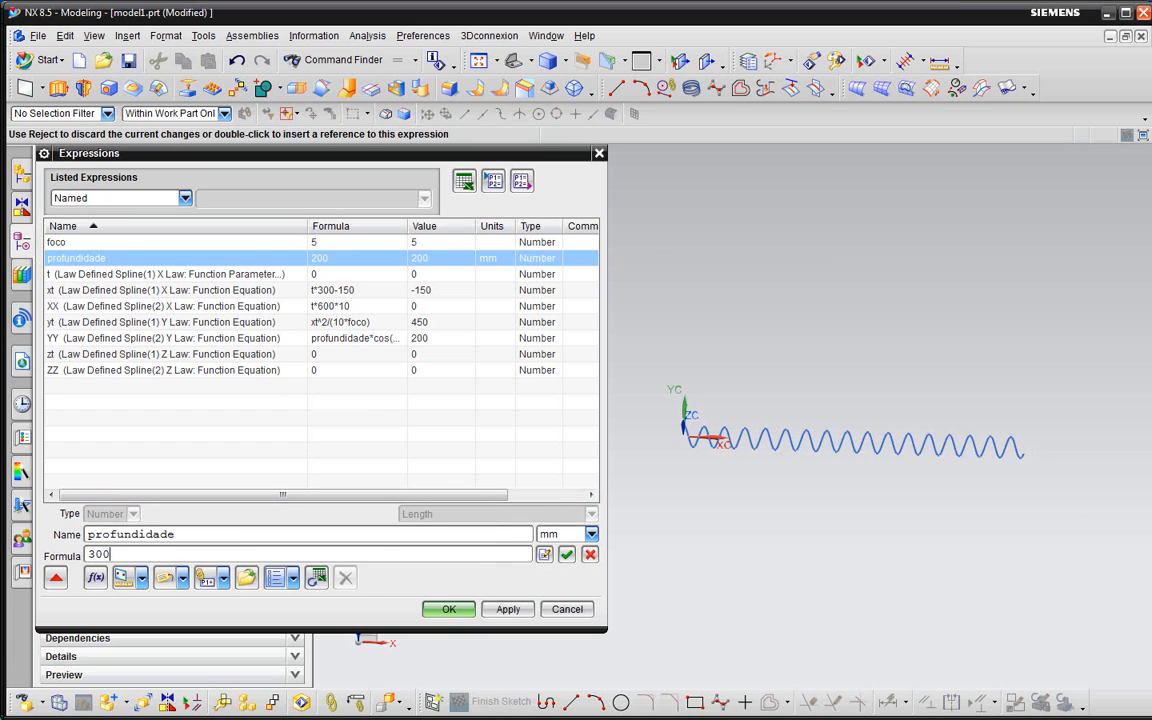
left_click(566, 555)
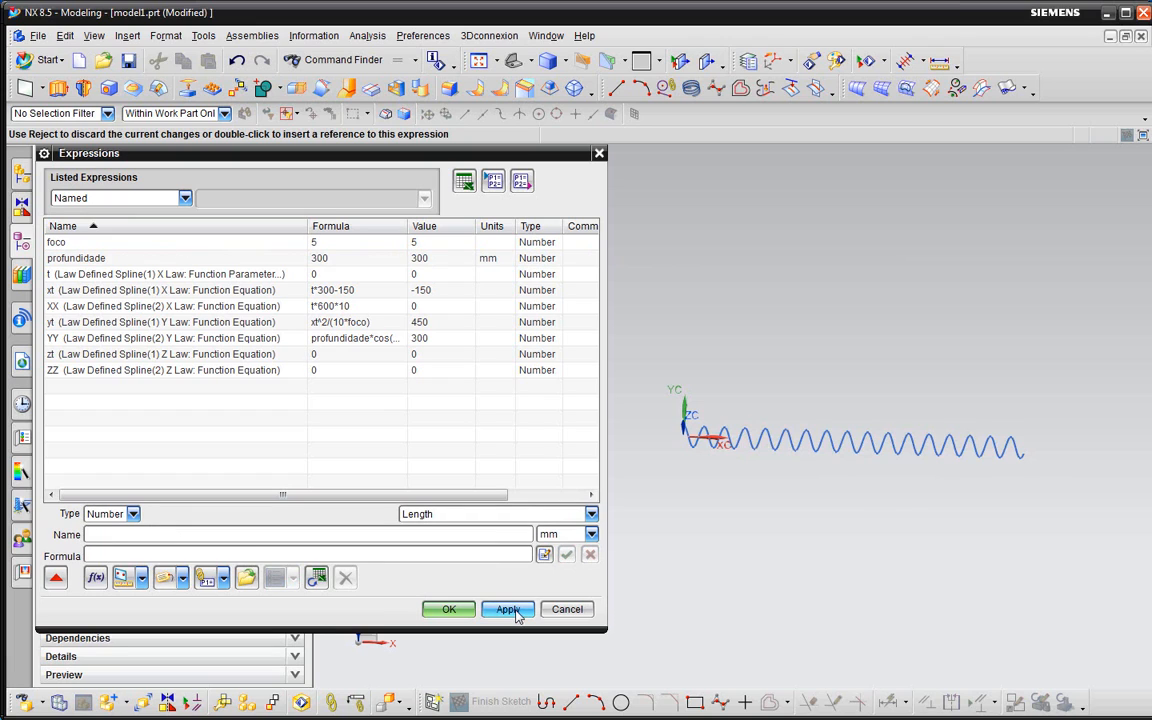
left_click(510, 609)
scroll(885, 447, "up", 1)
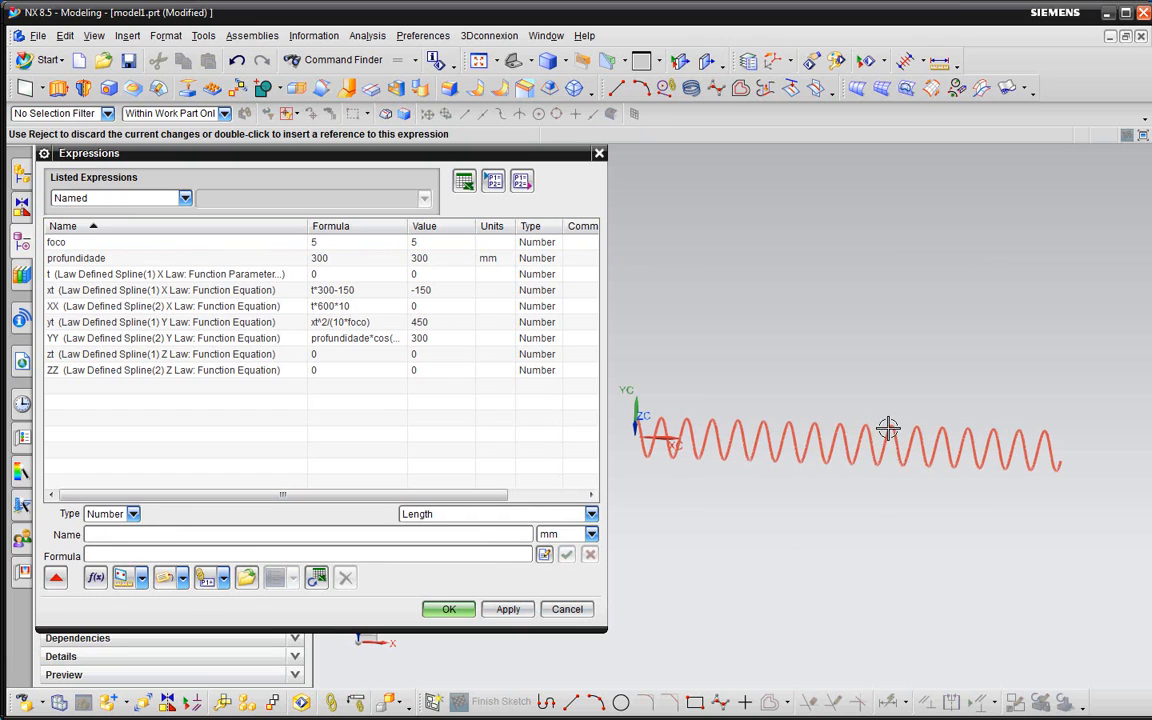
- Set the profundidade expression to 500 mm and update the wave's amplitude
left_click(101, 259)
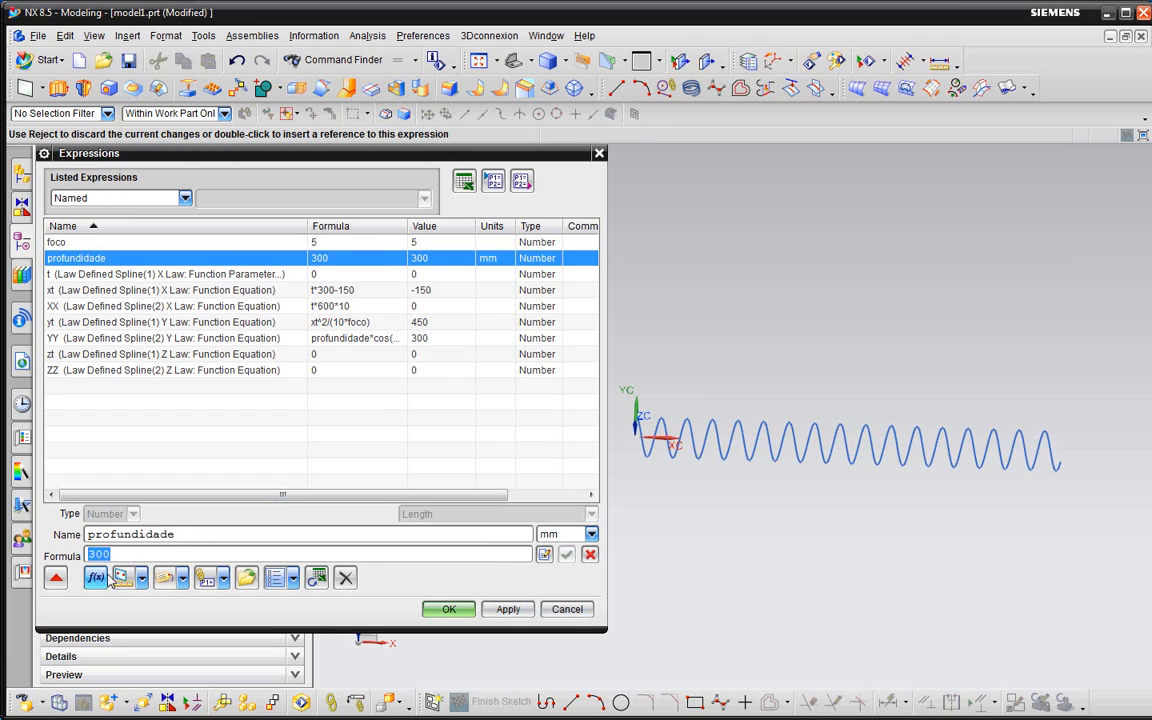
type("5")
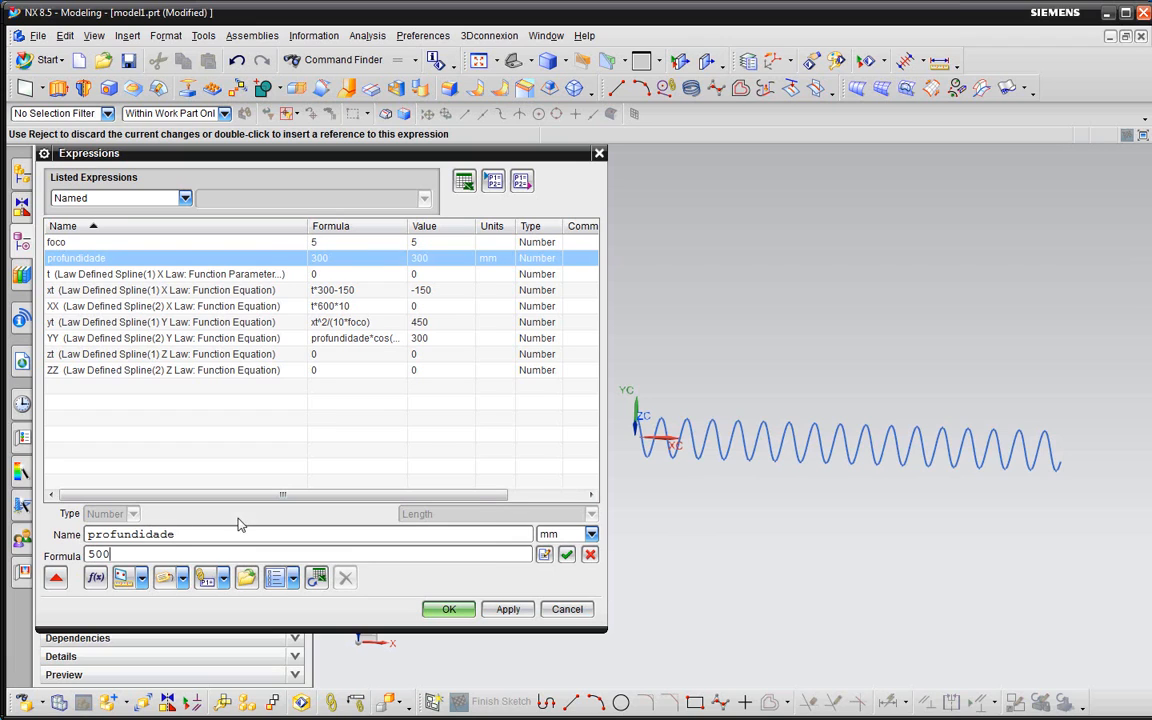
left_click(566, 555)
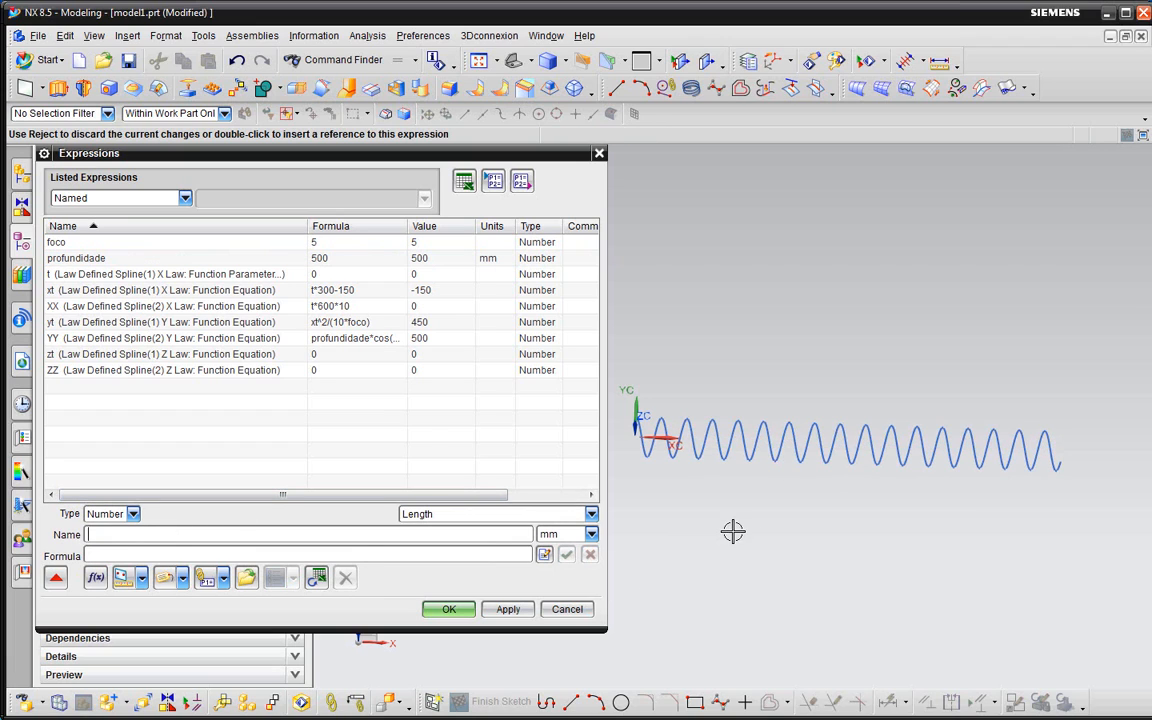
left_click(507, 611)
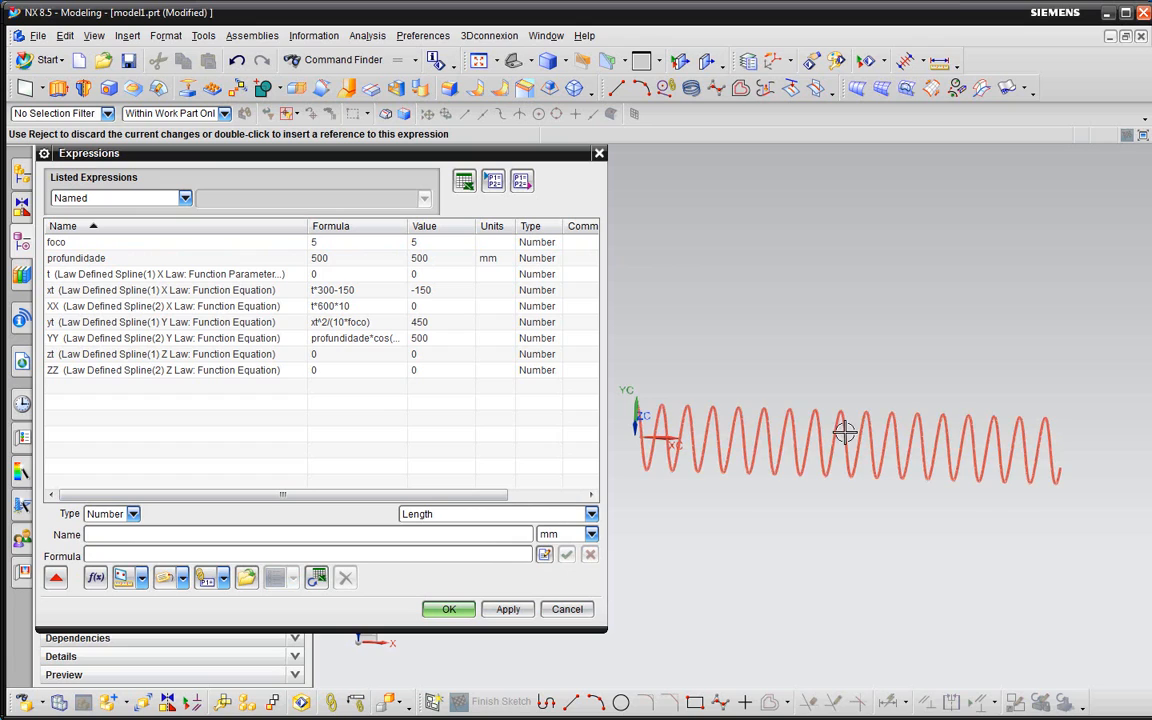
- Set the profundidade expression to 200 mm and accept the edit
left_click(113, 259)
type("2")
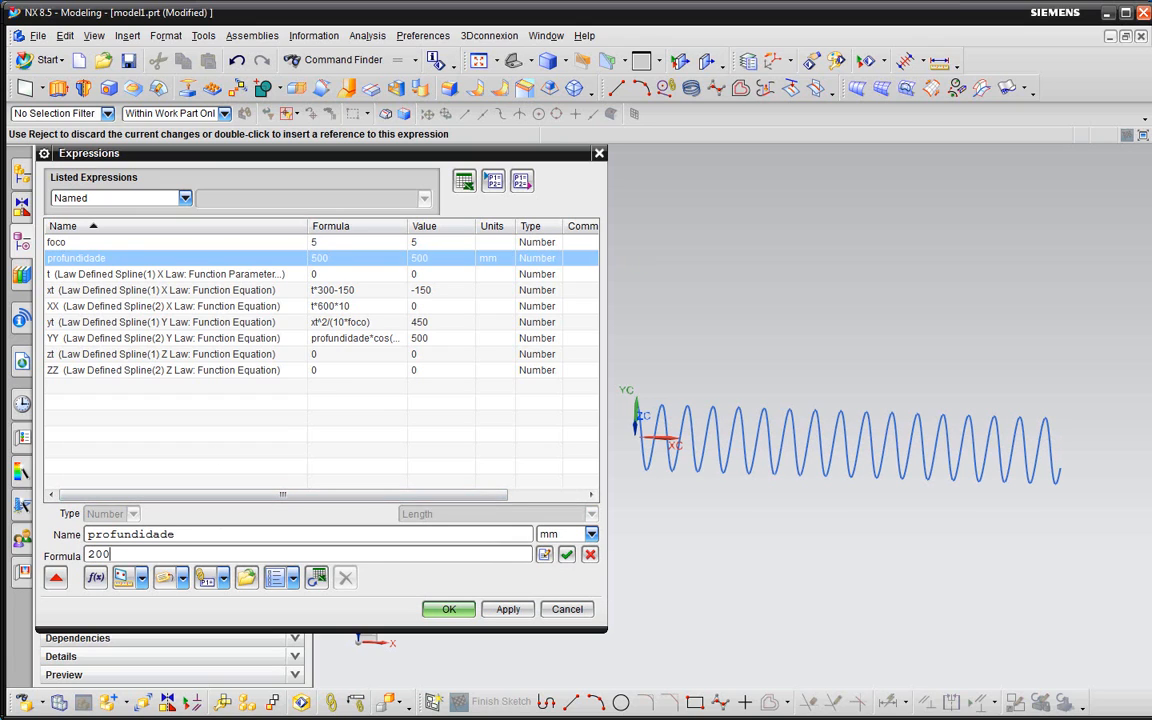
type("00")
key("Return")
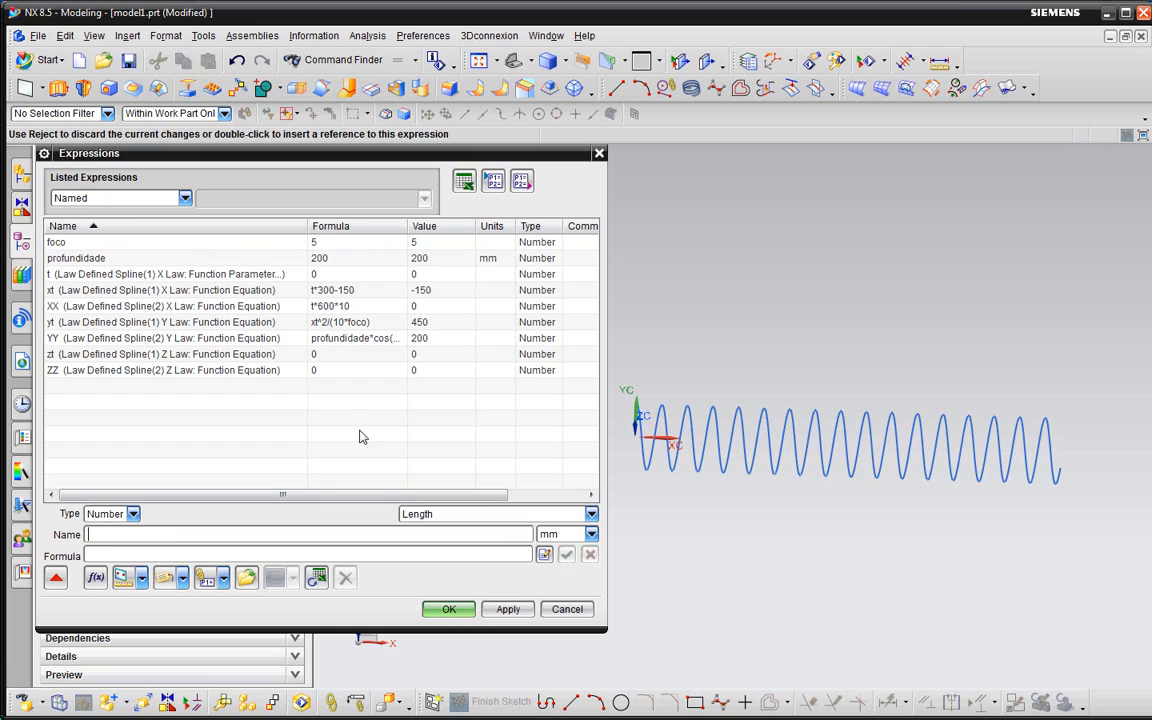
- Change the formula of expression XX to t*300*10, apply it and finish editing the expressions
left_click(134, 308)
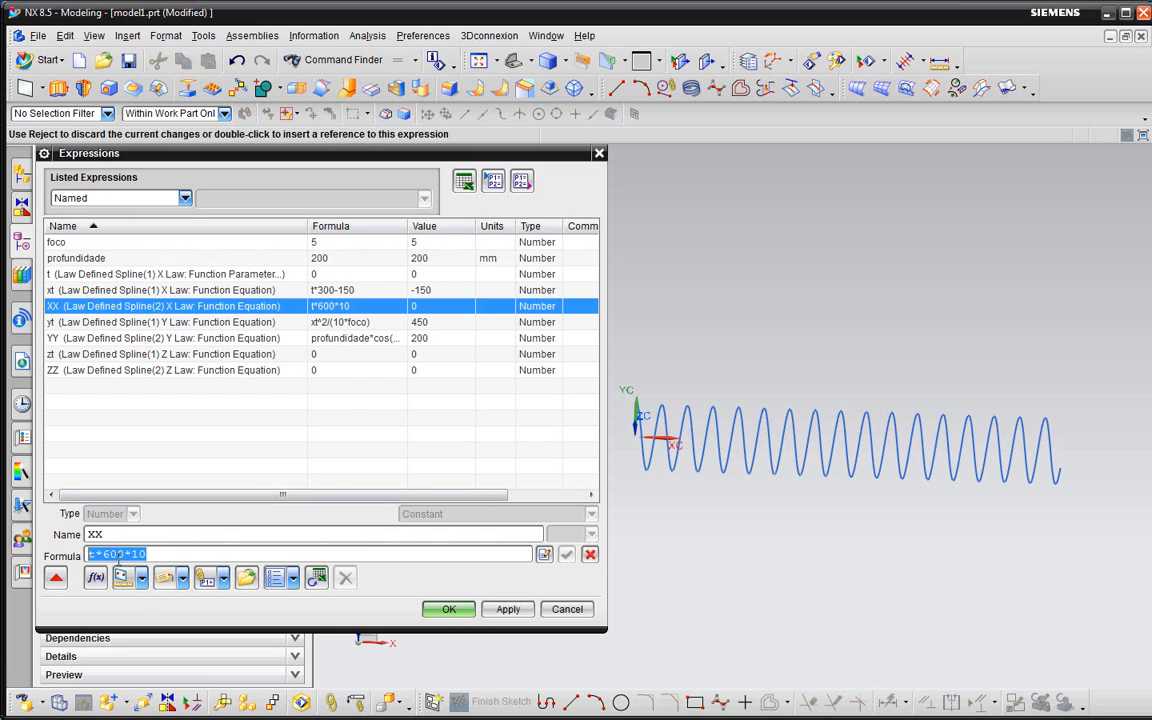
left_click(113, 556)
key("BackSpace")
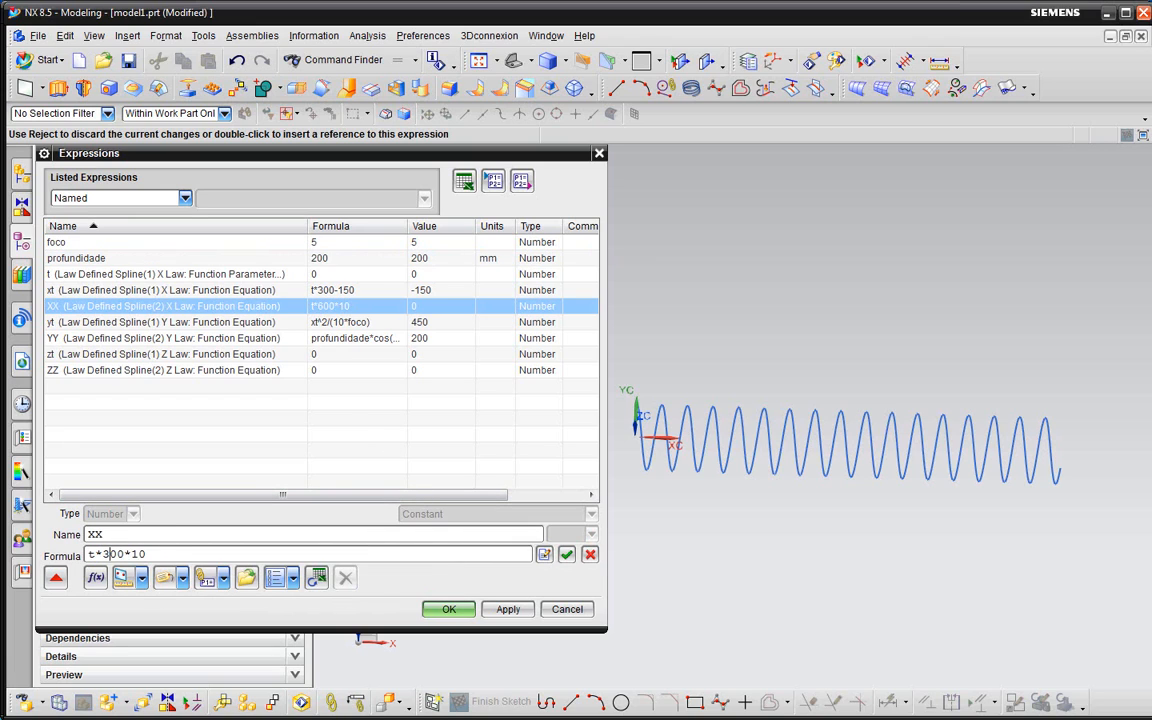
left_click(566, 554)
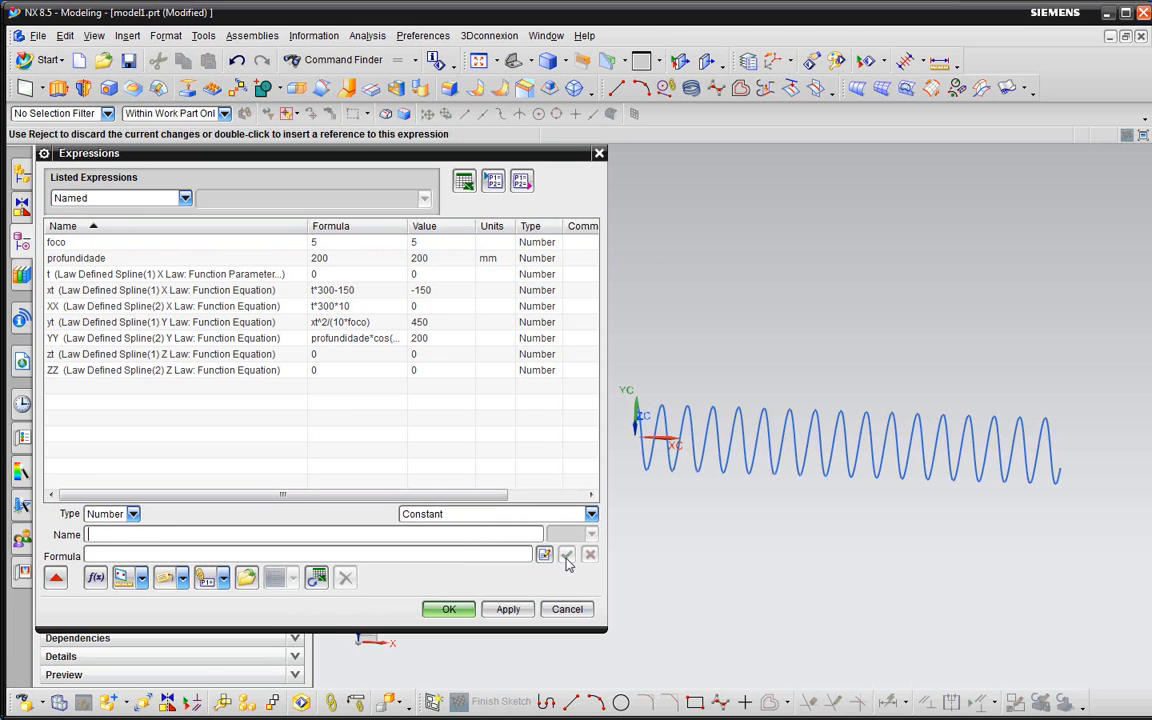
left_click(508, 609)
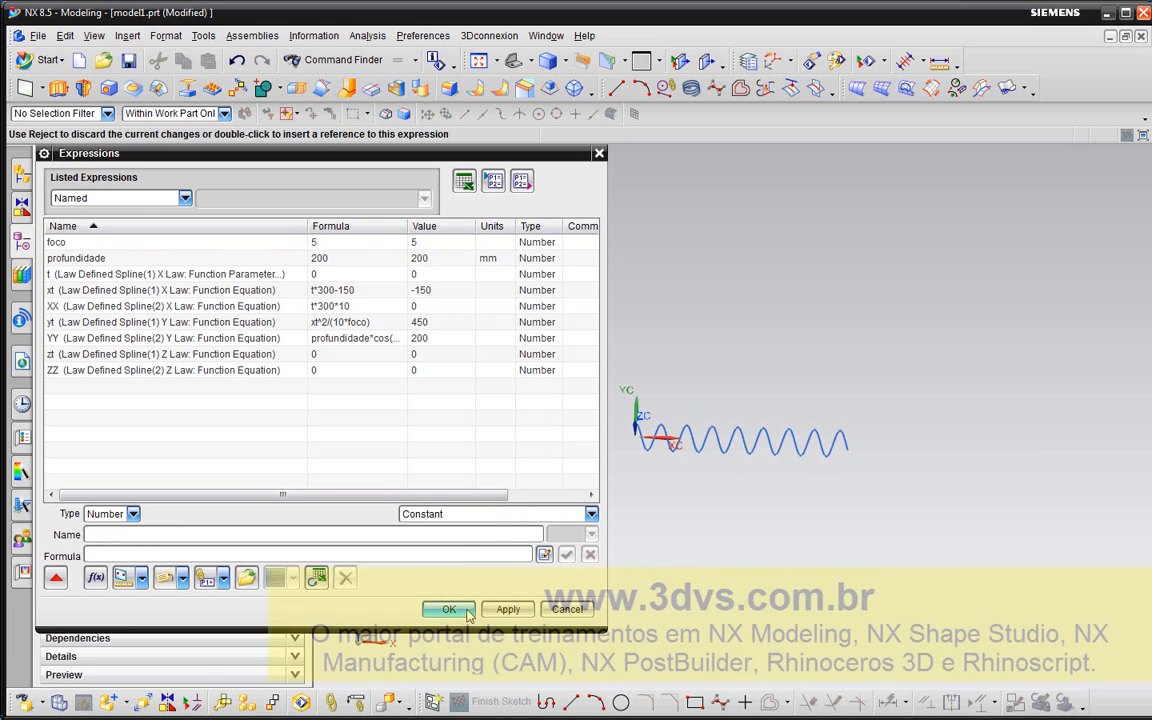
left_click(449, 609)
- Revolve the cosine curve 360 degrees about the Y-axis through the origin as a solid body type
middle_click_drag(717, 494, 706, 485)
left_click(84, 89)
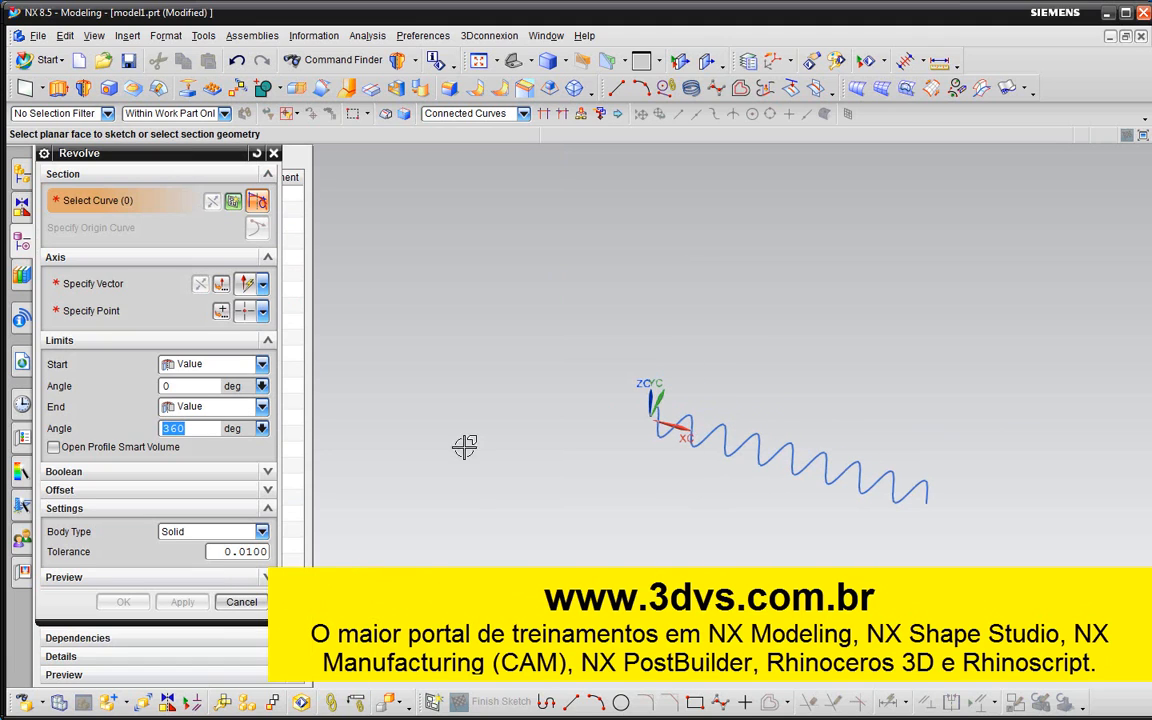
left_click(748, 463)
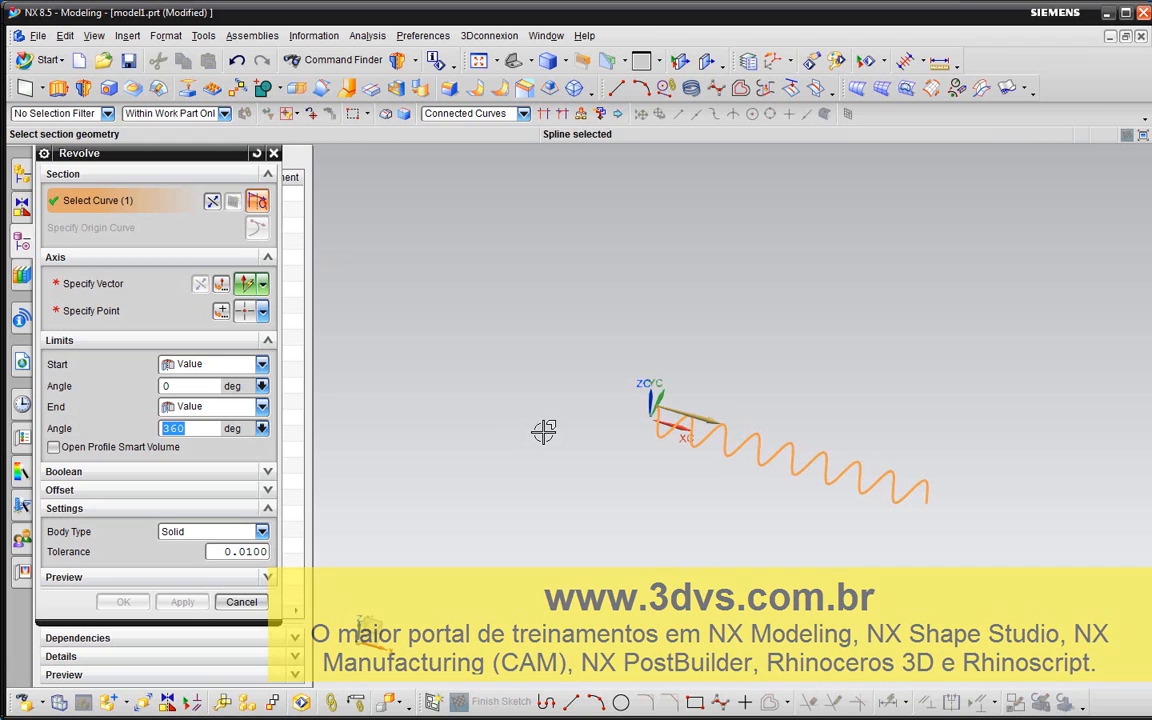
middle_click(468, 401)
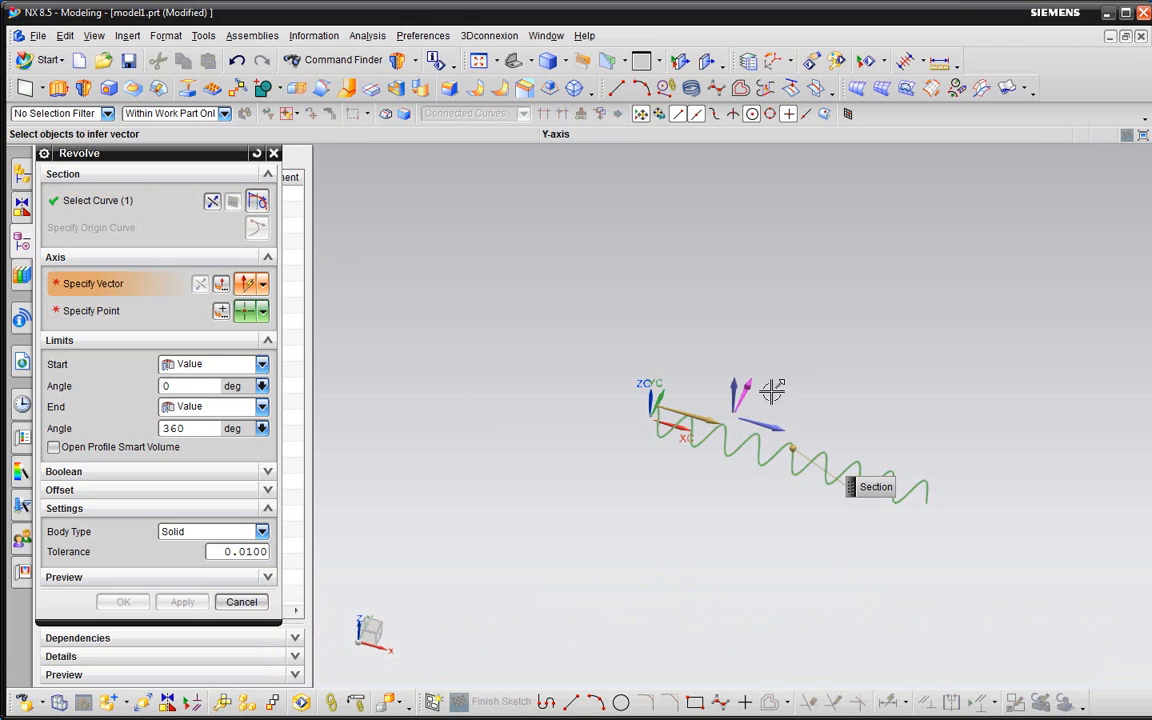
left_click(772, 391)
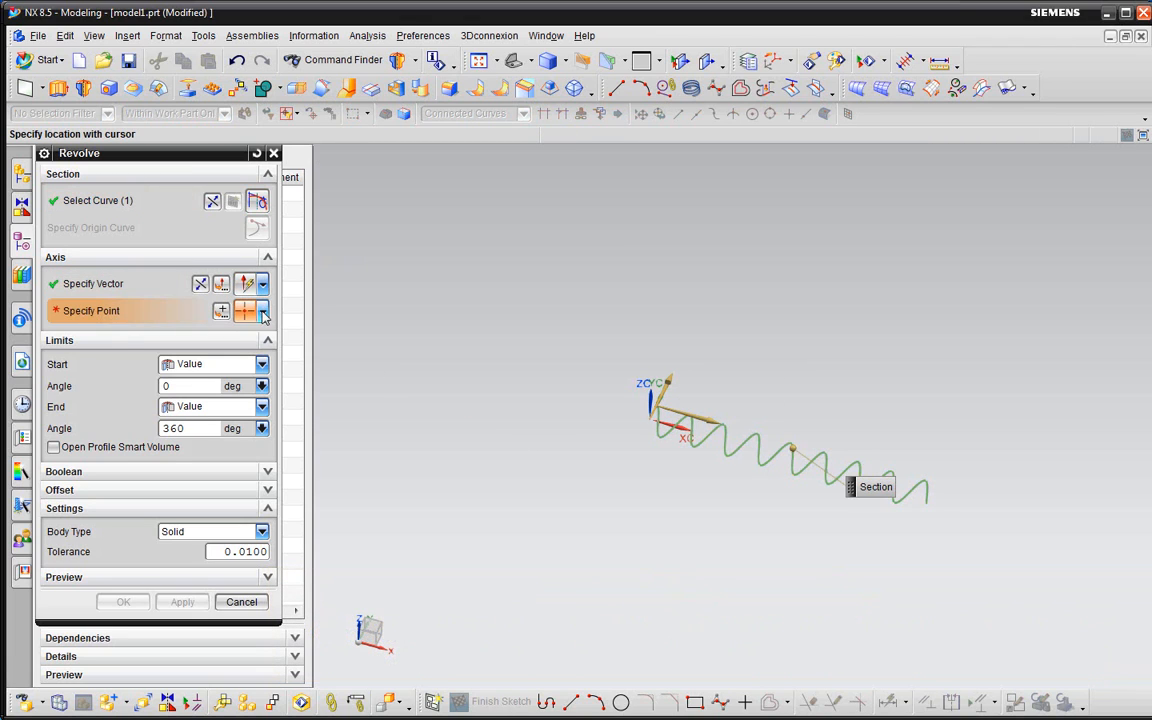
left_click(223, 312)
left_click(178, 447)
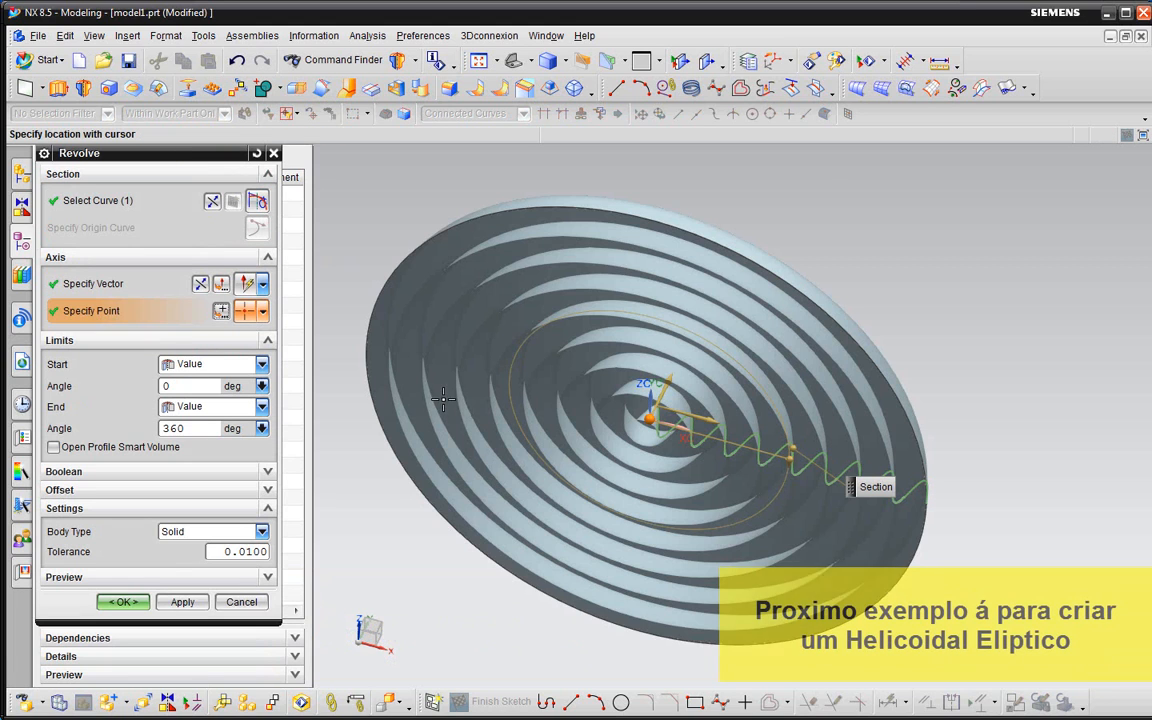
left_click(121, 602)
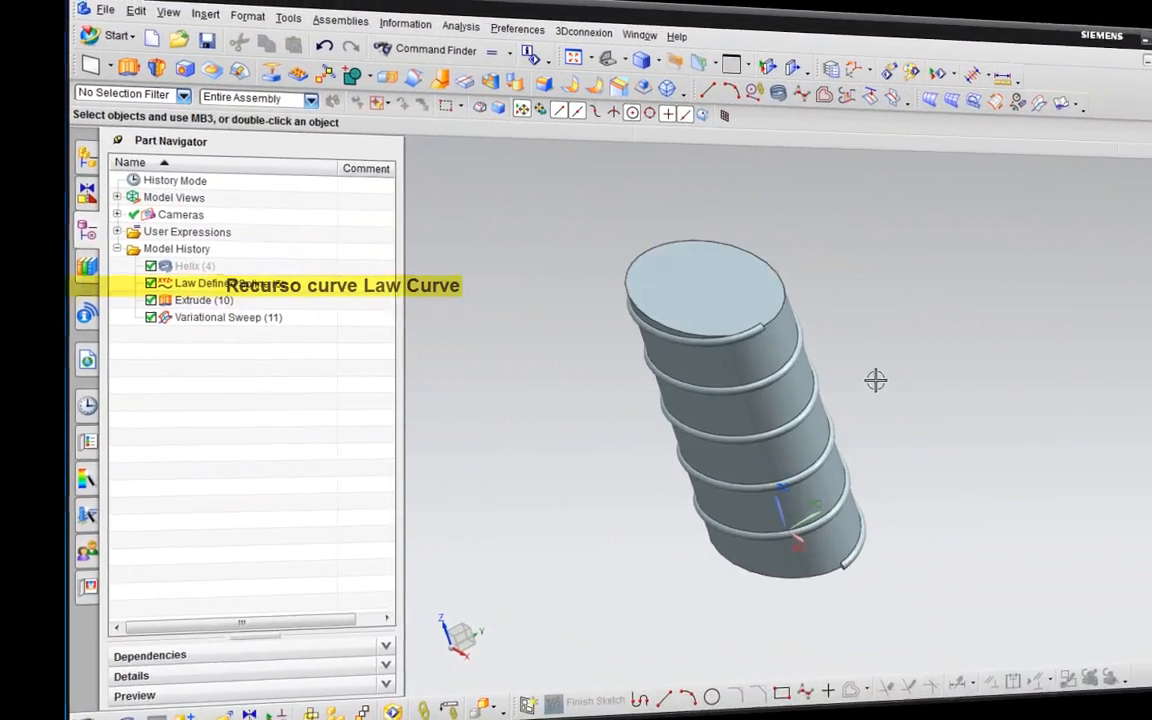
- Examine the elliptical helix example, with its sweep wound around the extruded elliptical body
middle_click_drag(792, 381, 789, 339)
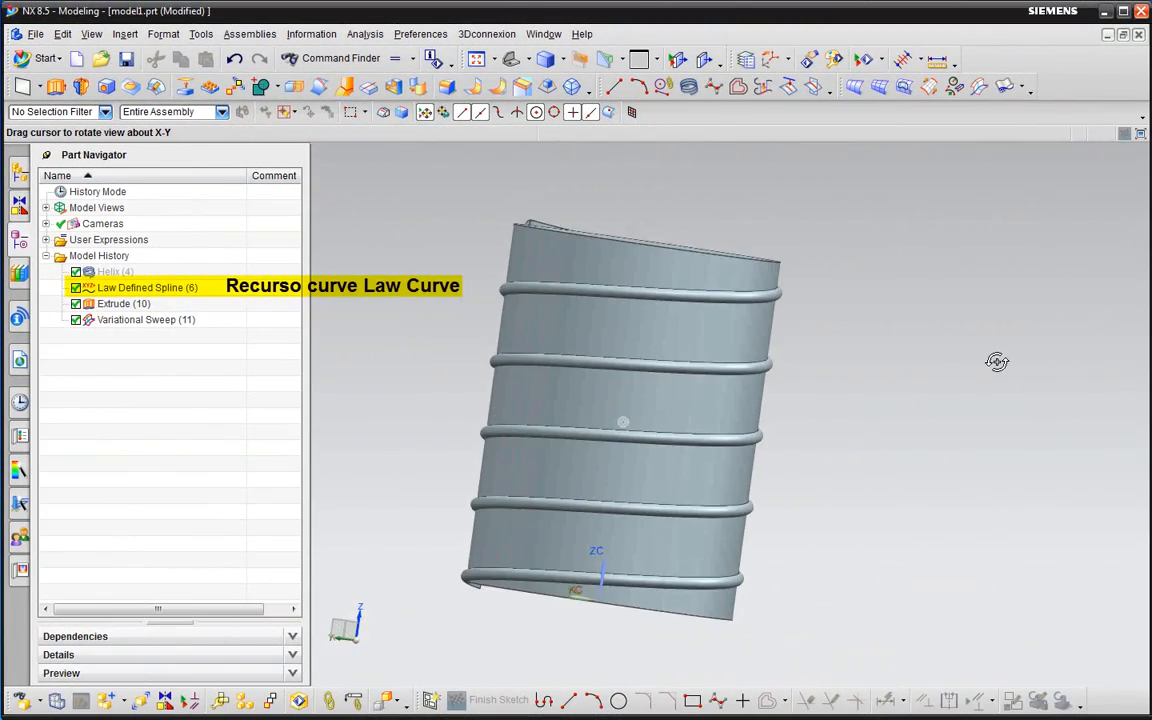
scroll(646, 234, "up", 5)
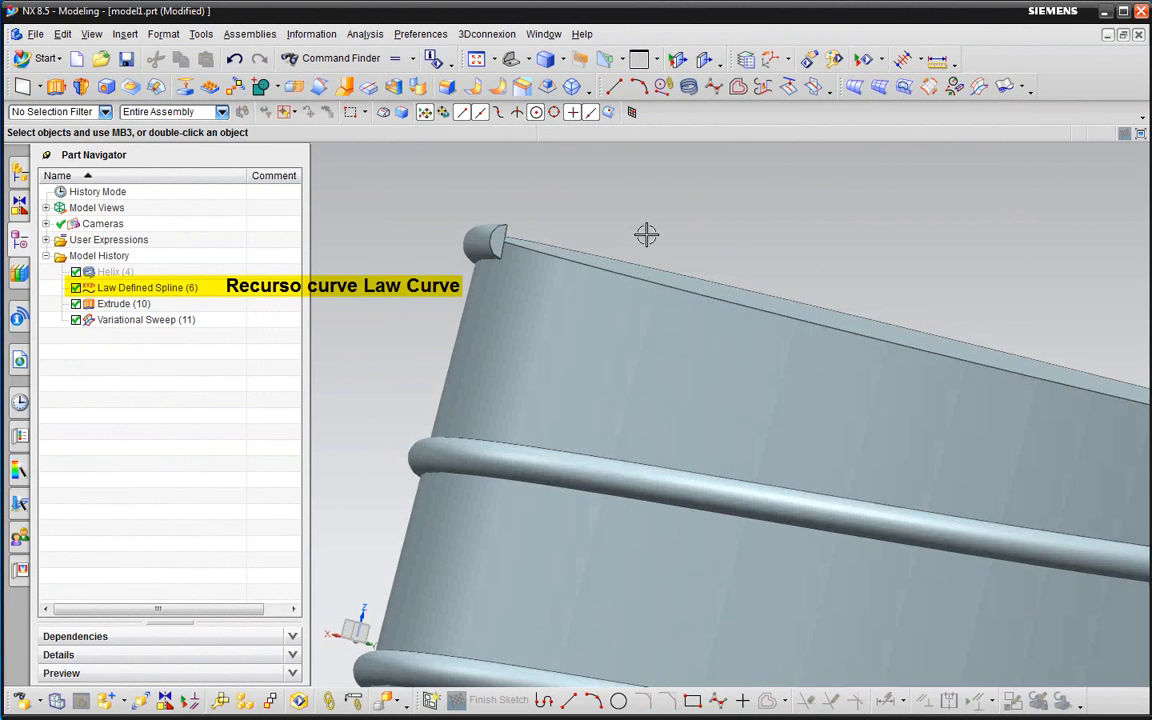